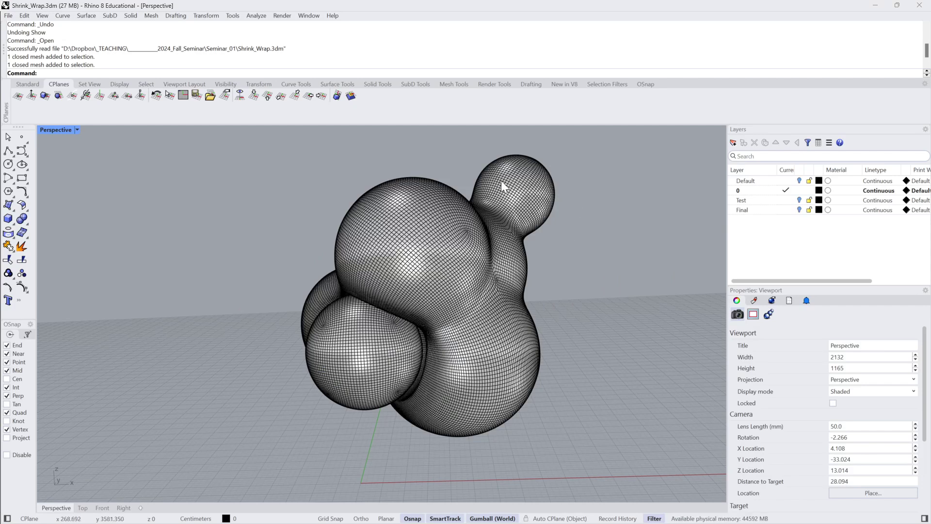
Step: Minimize Rhino to reveal the Painter project with the purple rock layers on the blob
left_click(876, 5)
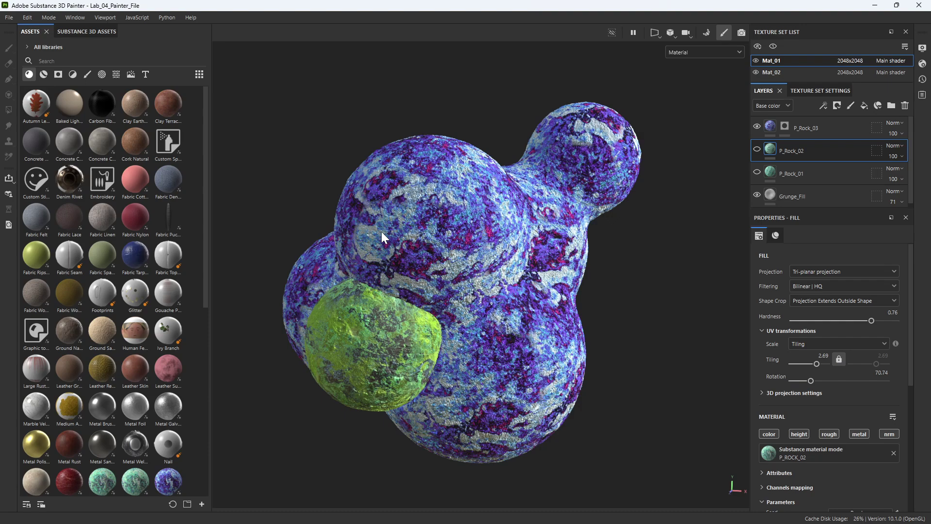
key("F3")
key("F2")
key("F3")
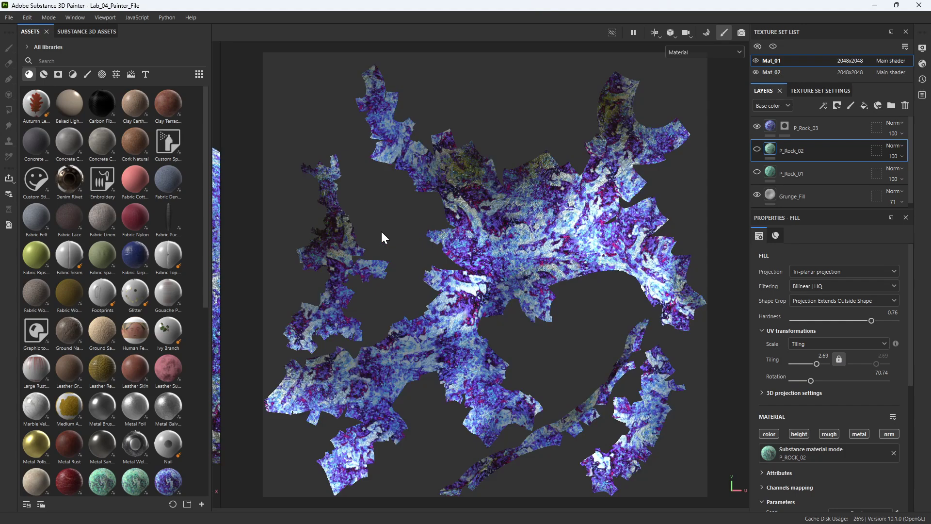
scroll(406, 234, "down", 4)
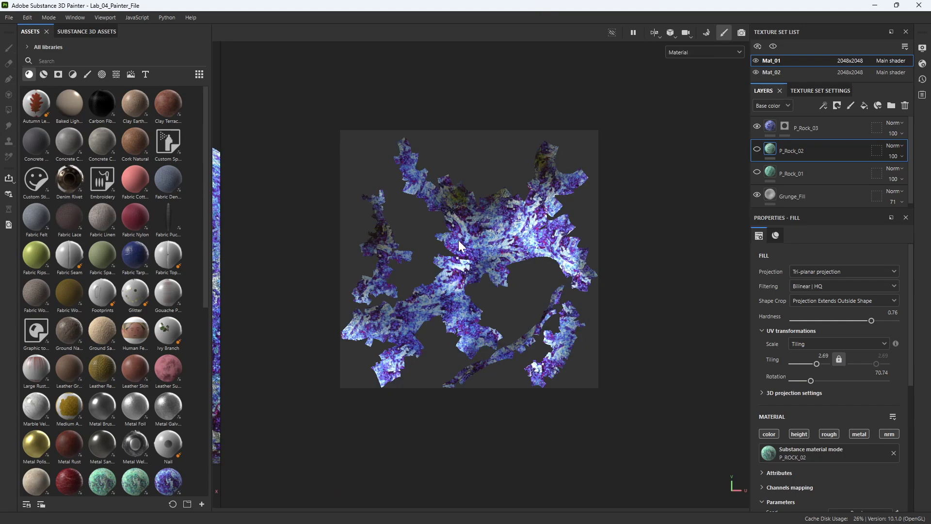
scroll(458, 240, "up", 5)
scroll(478, 241, "down", 2)
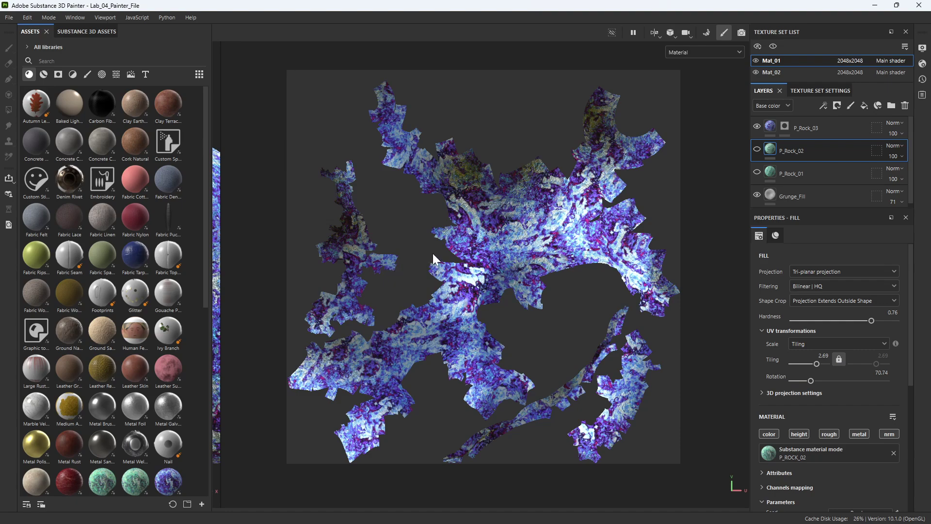
key("F2")
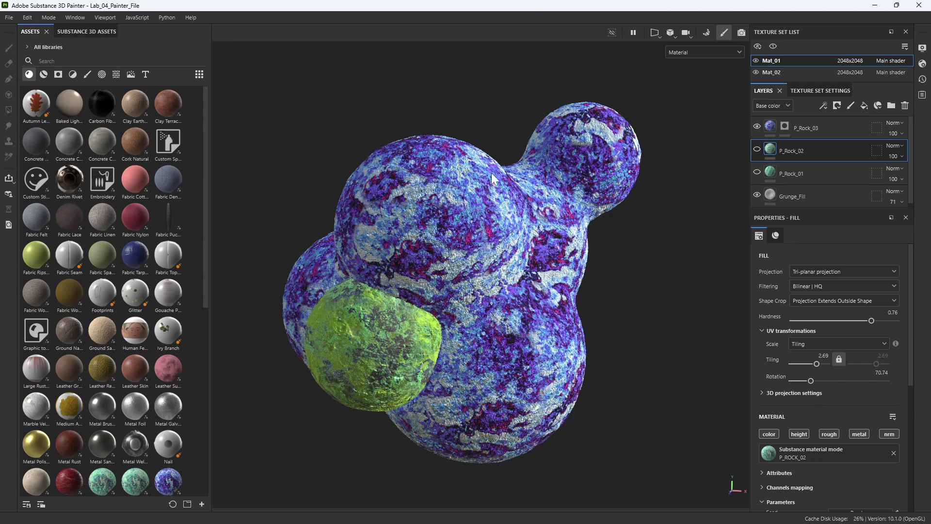
Step: Start a mesh export and accept the default export options
left_click(9, 18)
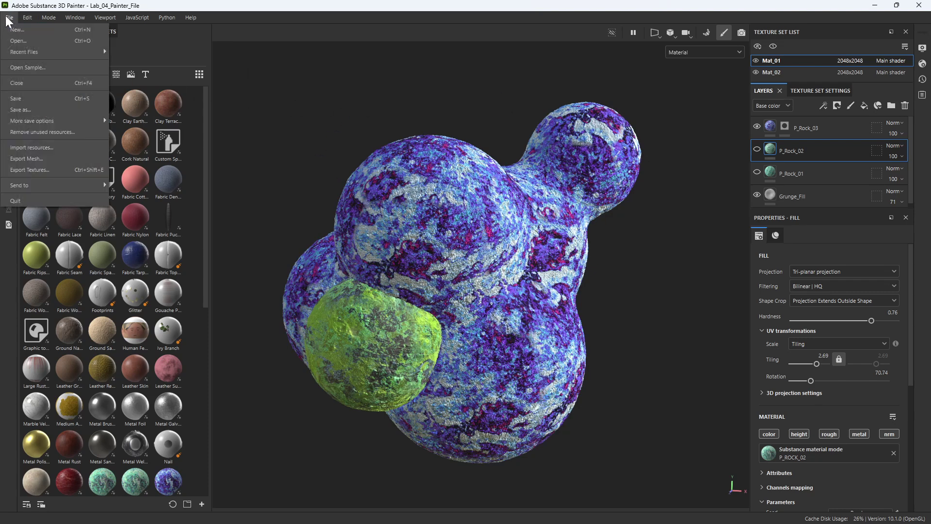
left_click(46, 161)
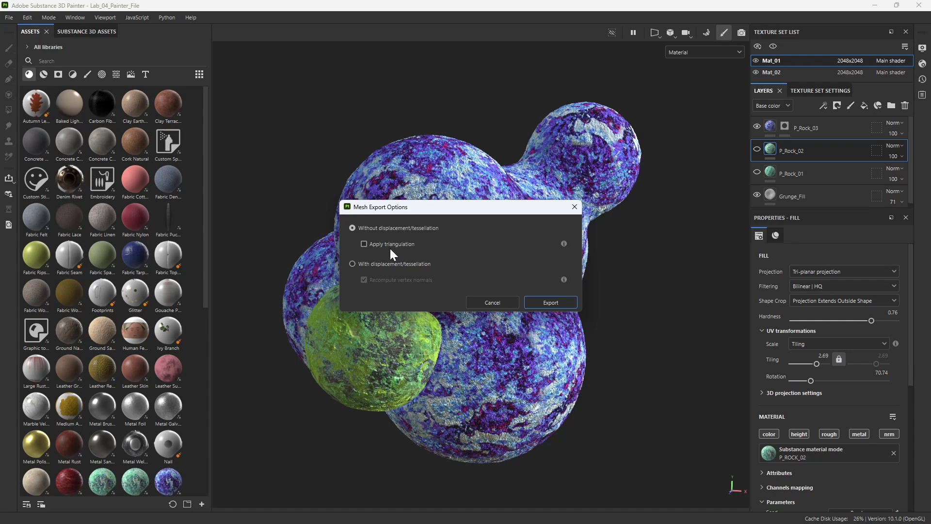
left_click_drag(419, 214, 445, 182)
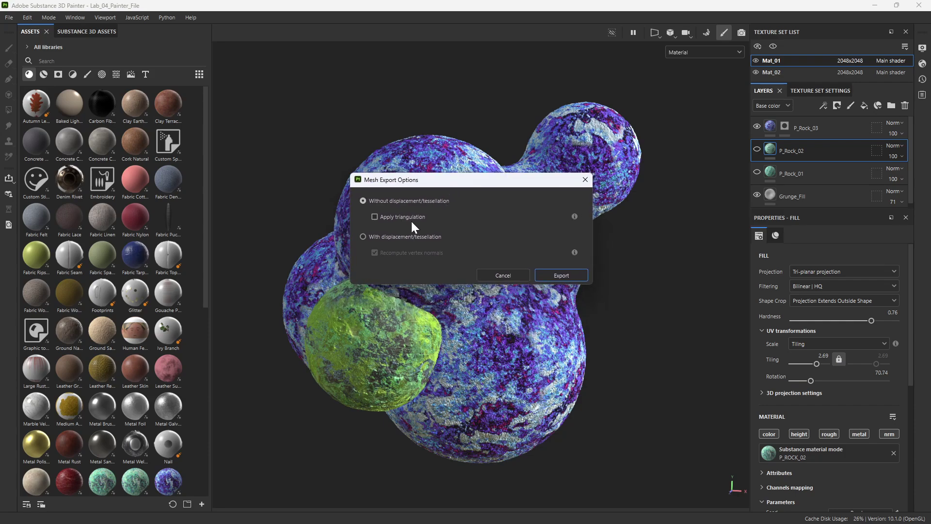
left_click(553, 275)
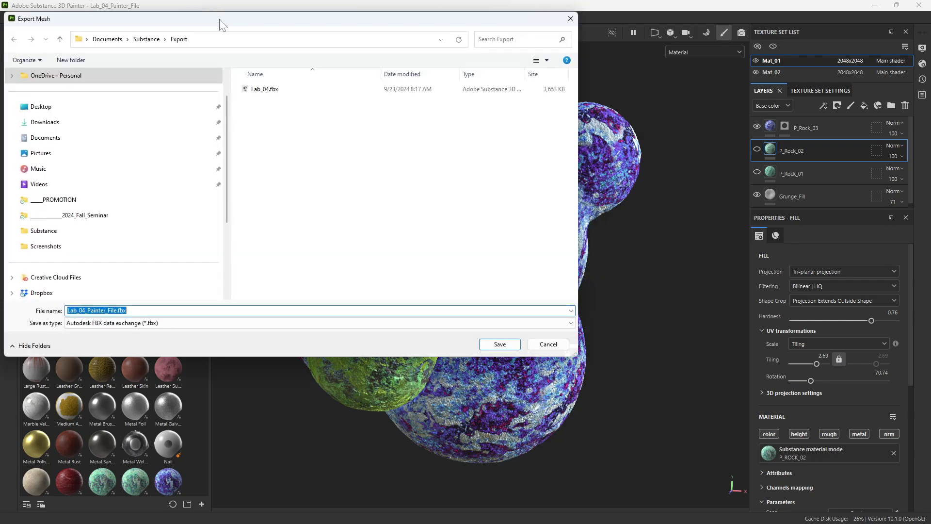
Step: Create a Desktop folder Substance_Painter_Tutorial and save Lab_04_Painter_File.fbx inside it
left_click_drag(219, 24, 391, 73)
left_click(224, 160)
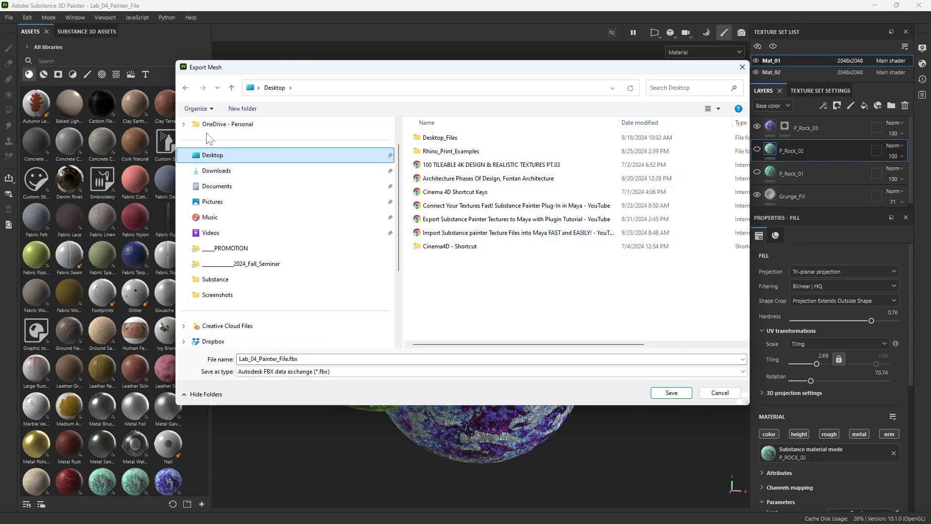
right_click(459, 265)
mouse_move(499, 356)
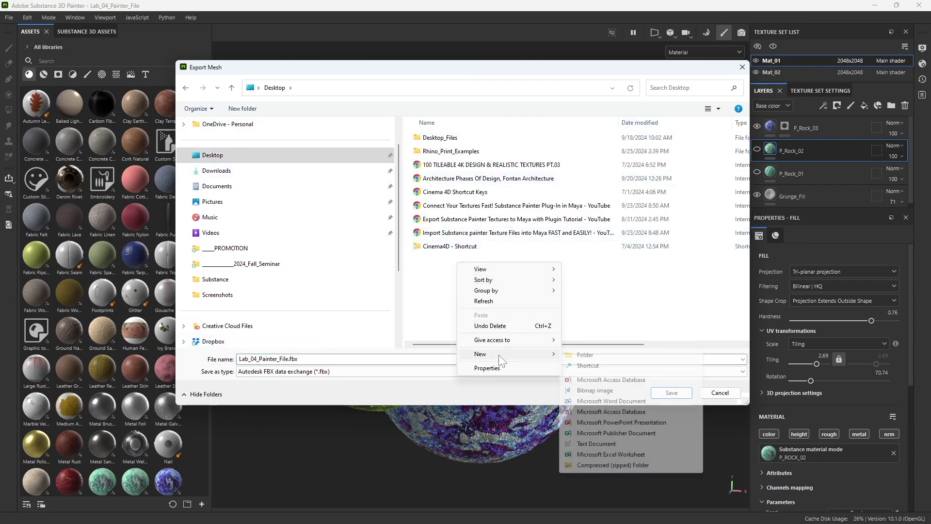
left_click(594, 356)
type("S")
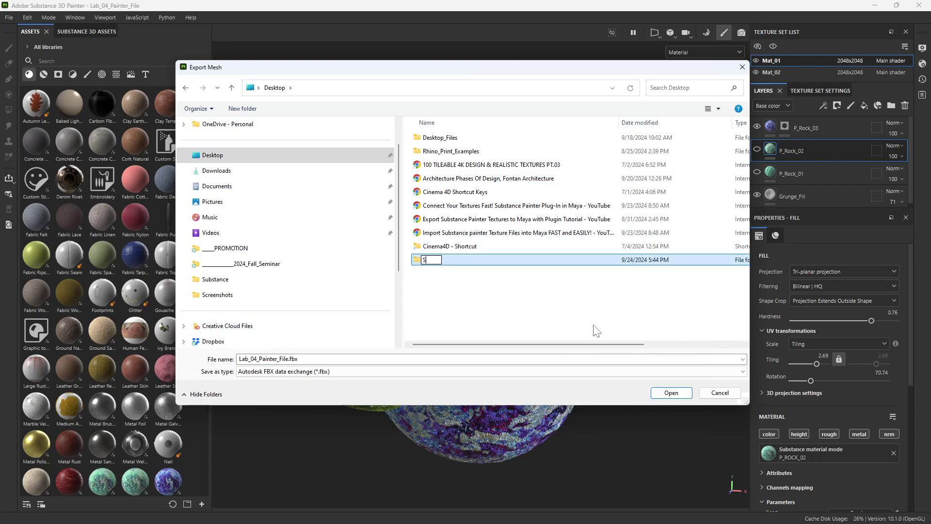
type("ubstance_Painter")
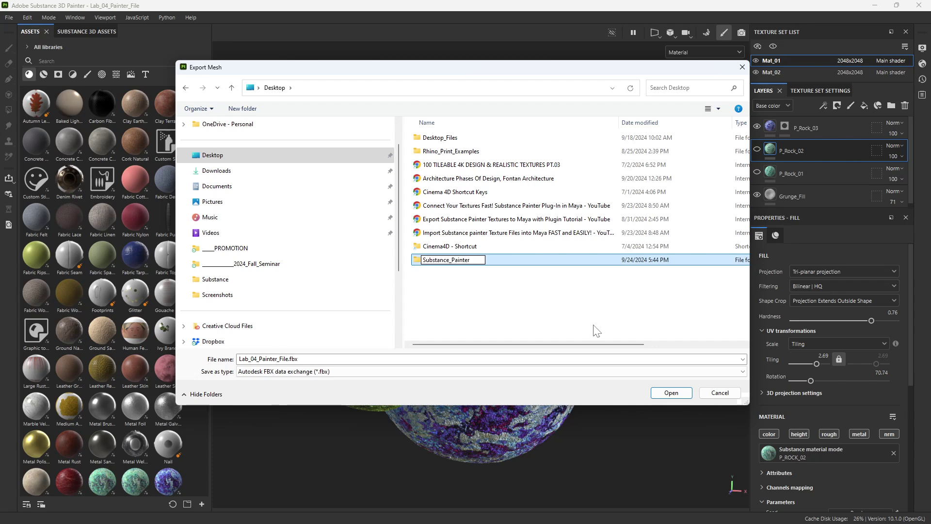
type("_Tutorial")
left_click(462, 264)
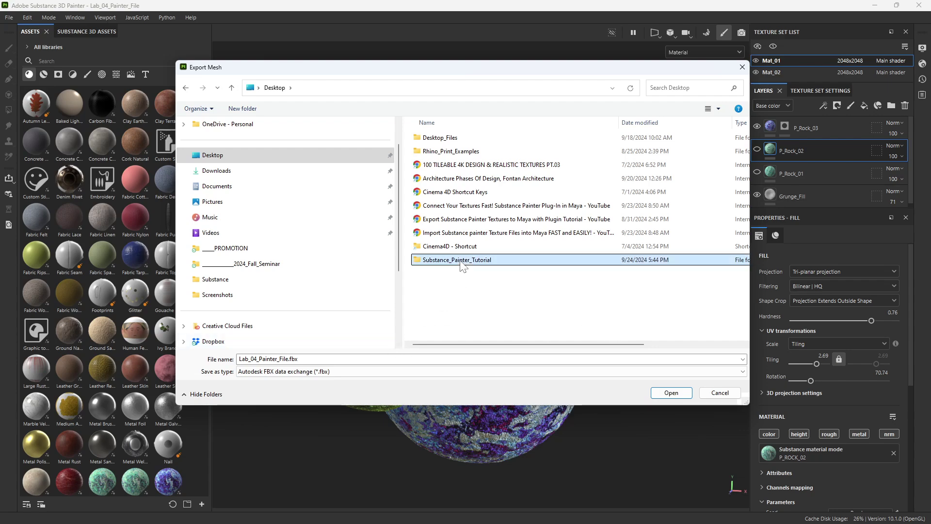
double_click(461, 263)
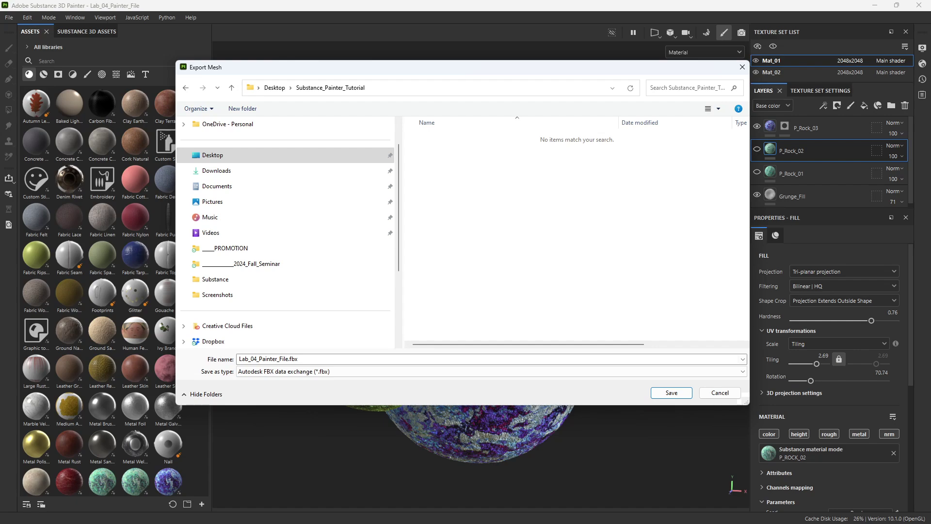
left_click(673, 393)
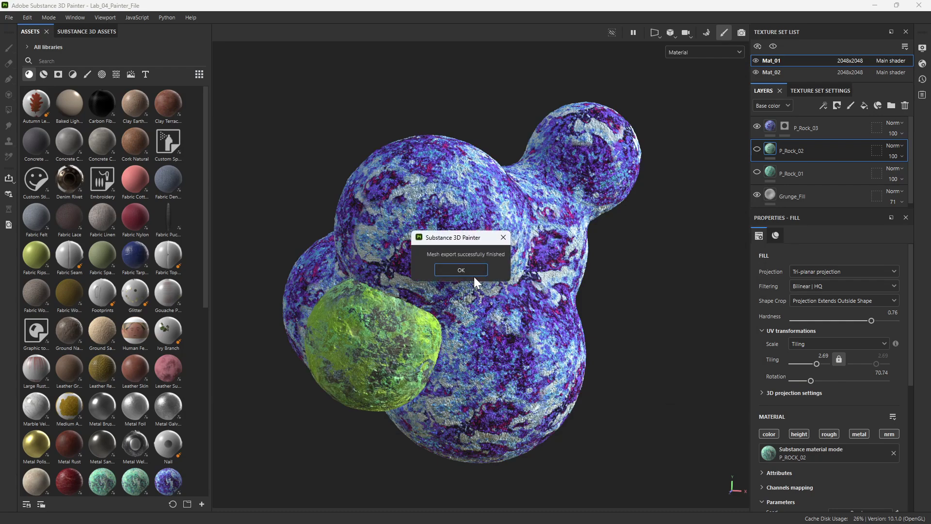
left_click(466, 270)
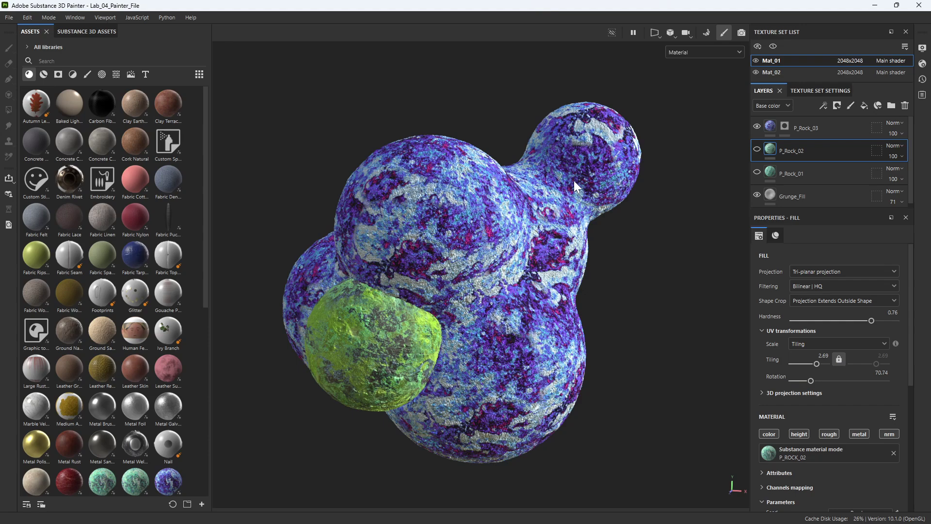
left_click(8, 17)
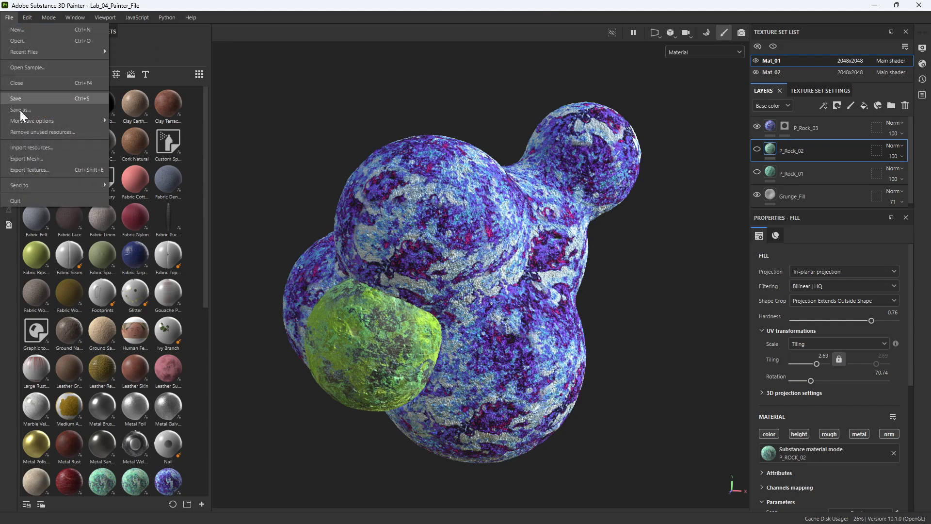
left_click(28, 158)
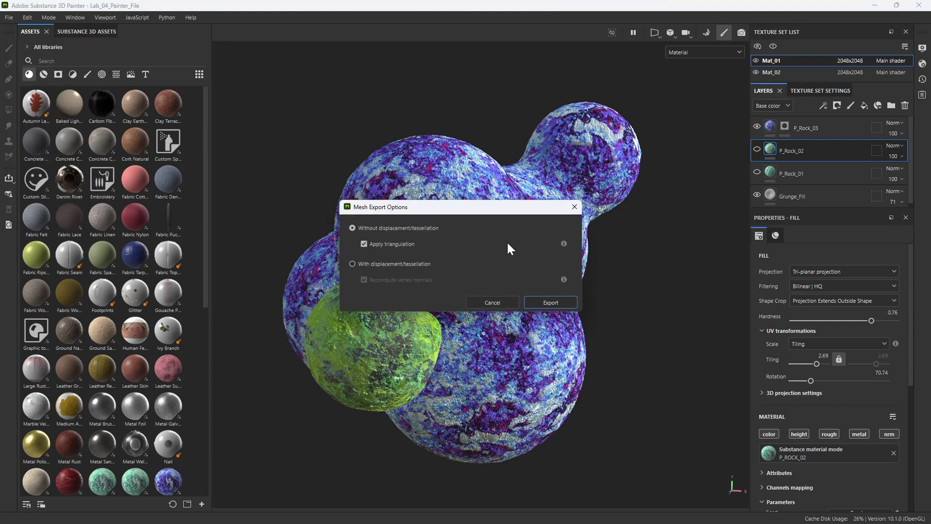
left_click(541, 300)
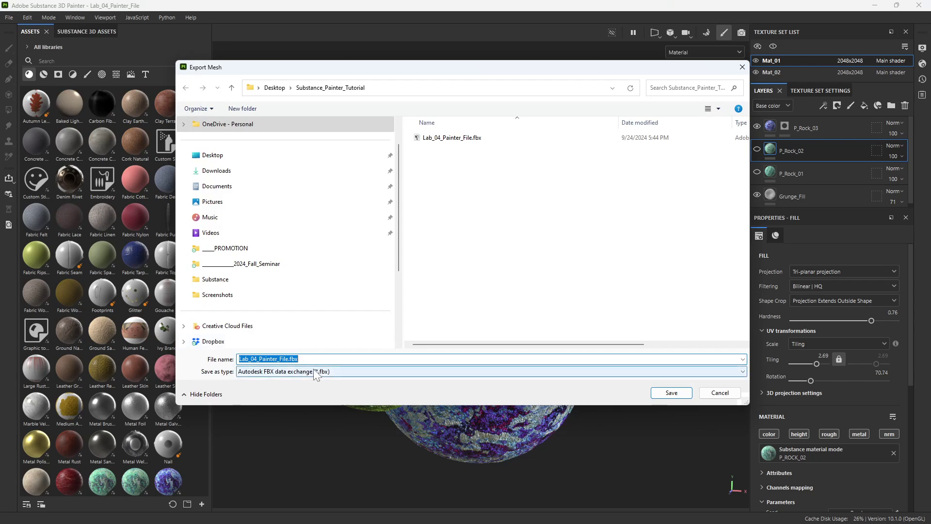
left_click(316, 375)
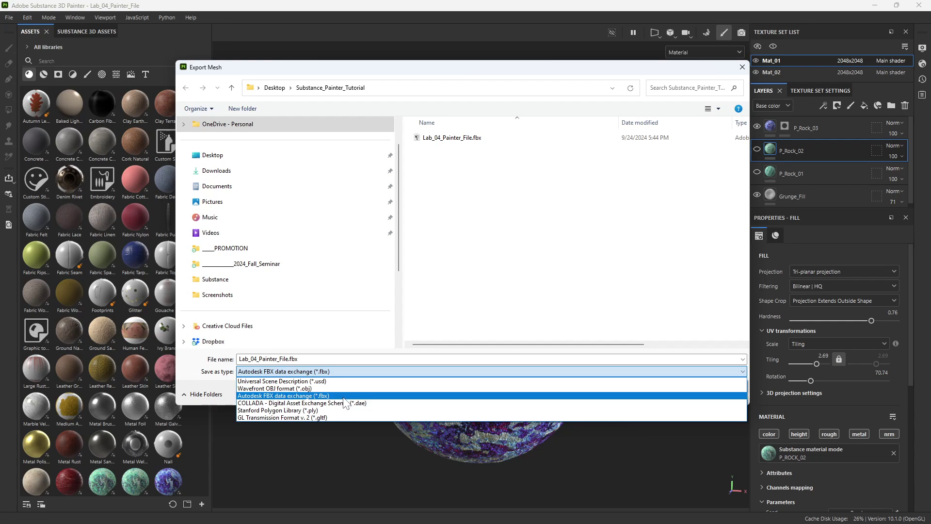
left_click(746, 68)
Step: Cancel the mesh export and open the Export Textures dialog, viewing the Mat_02 texture set
left_click(742, 67)
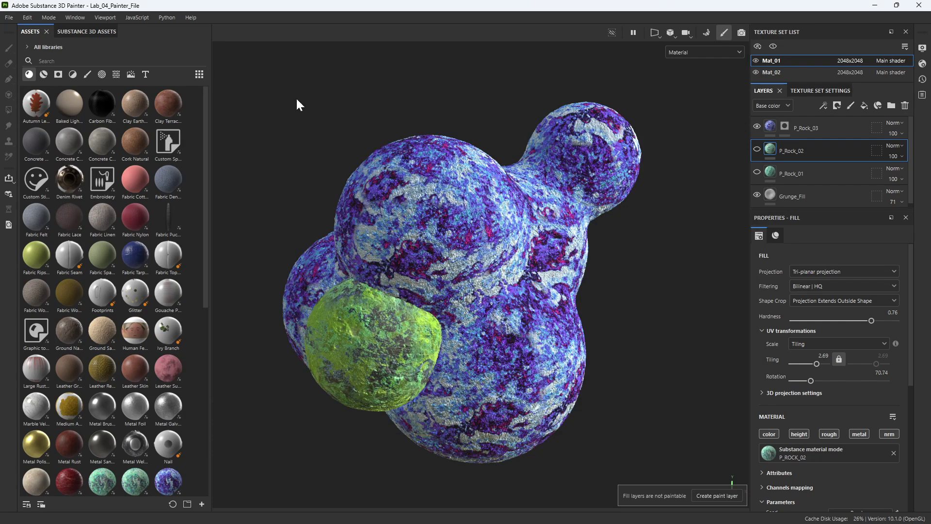
left_click(9, 18)
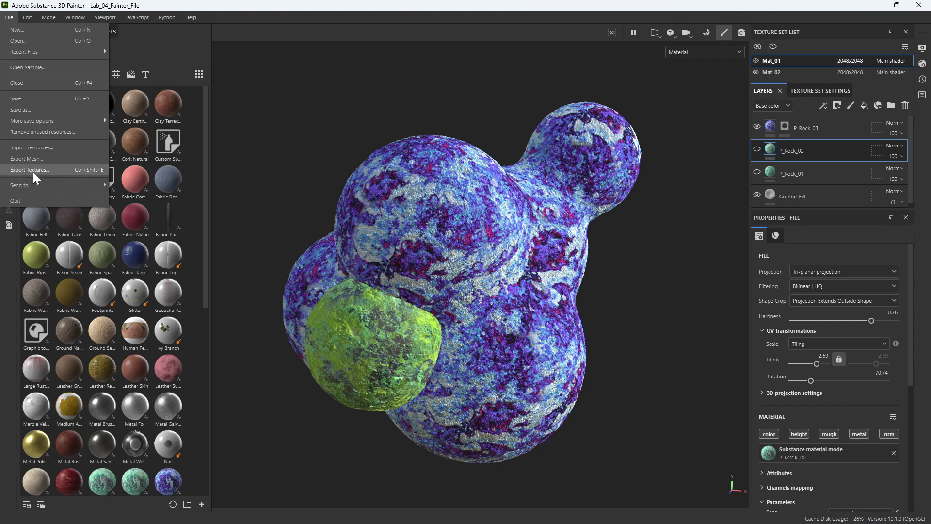
left_click(34, 171)
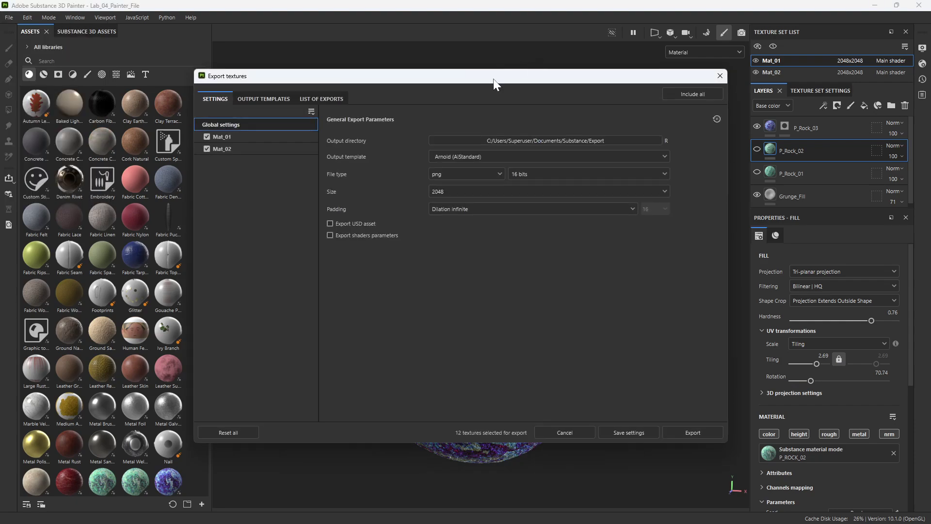
left_click_drag(493, 78, 519, 76)
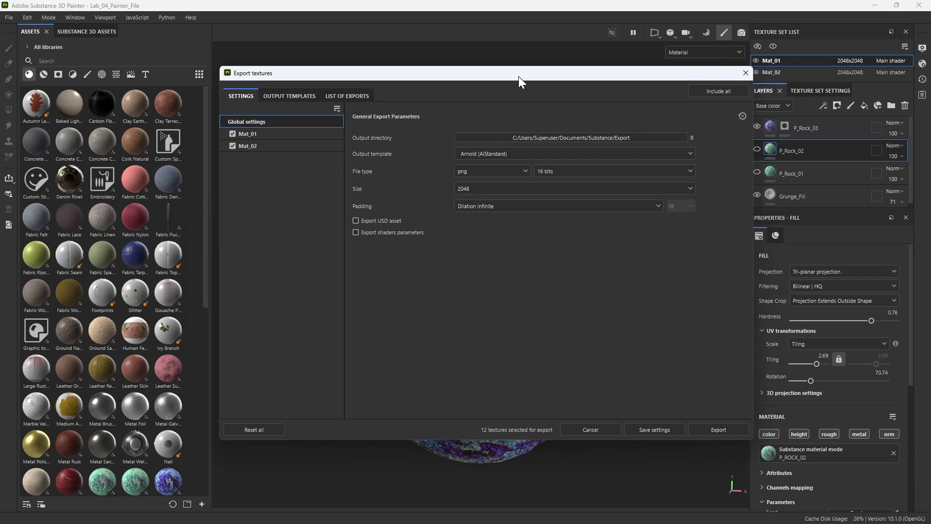
left_click(246, 145)
Step: Keep the Arnold (AiStandard) output template and set the export size to 4096
left_click(592, 153)
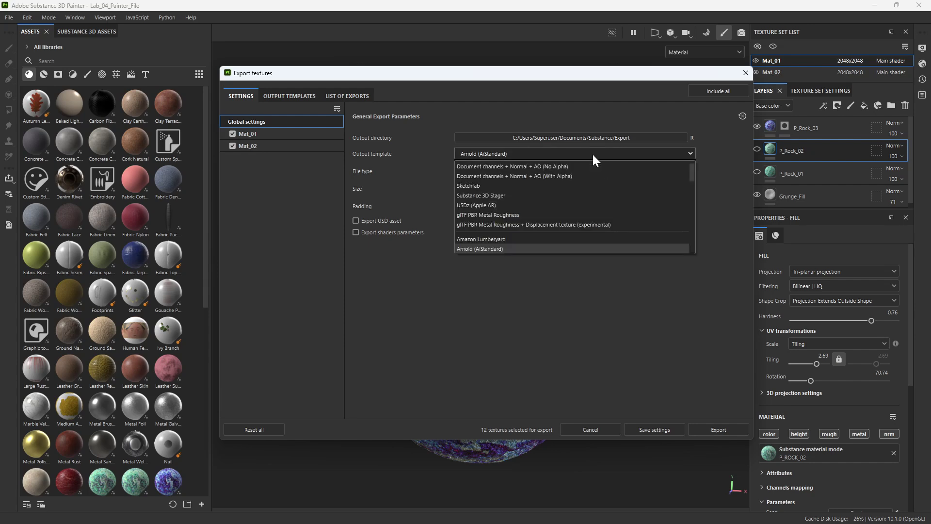
scroll(691, 167, "up", 1)
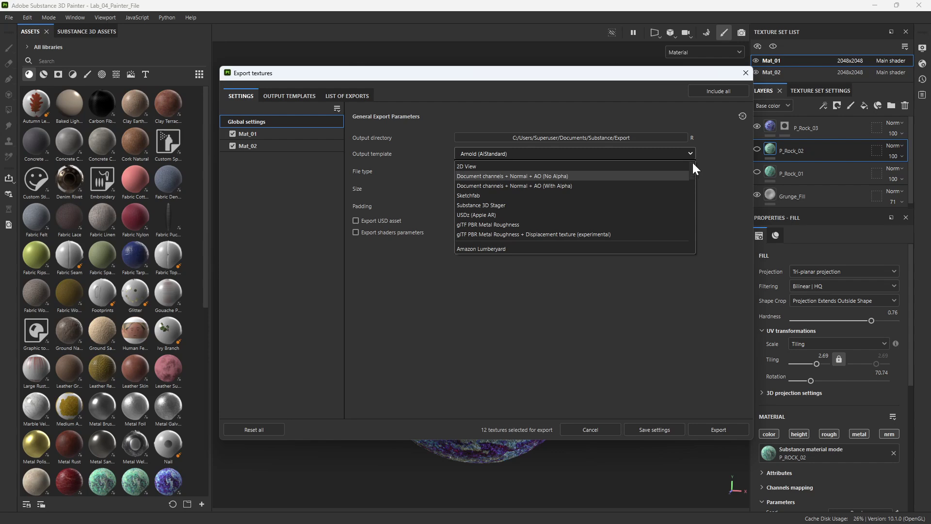
scroll(694, 171, "down", 5)
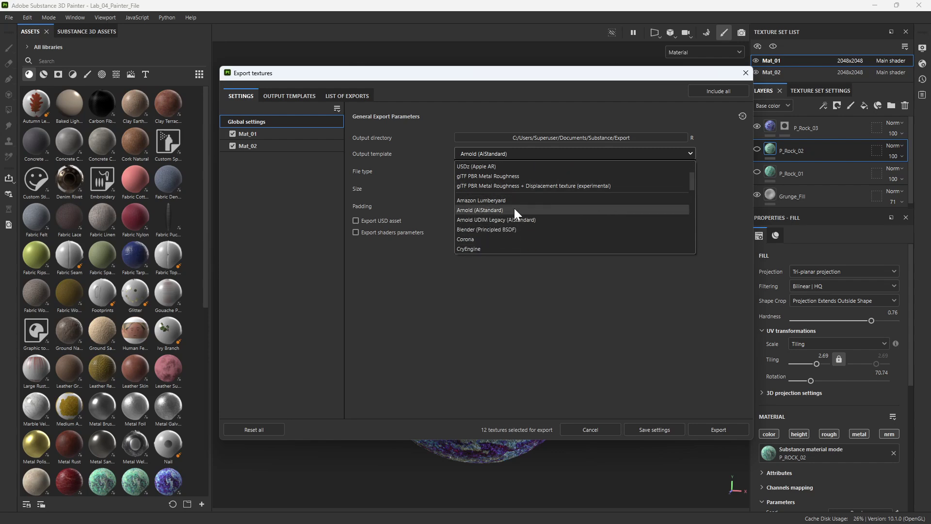
left_click(495, 211)
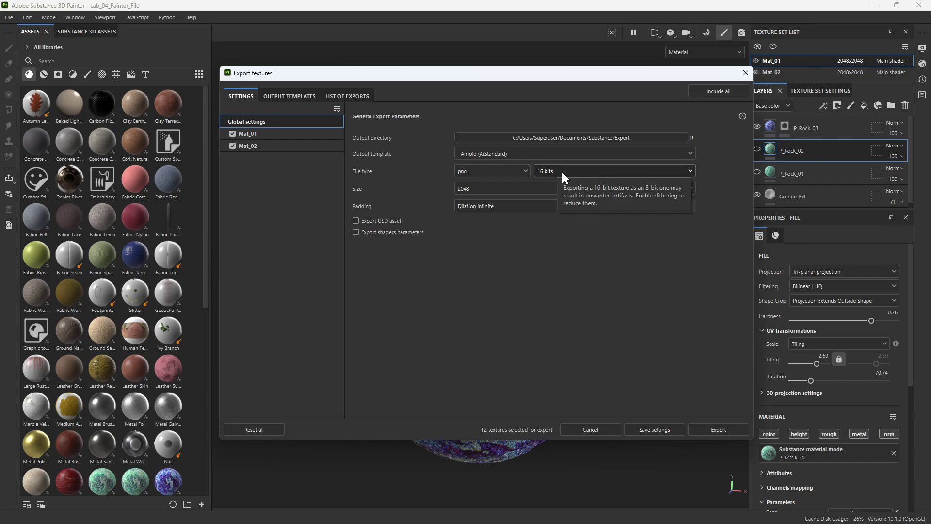
left_click(531, 188)
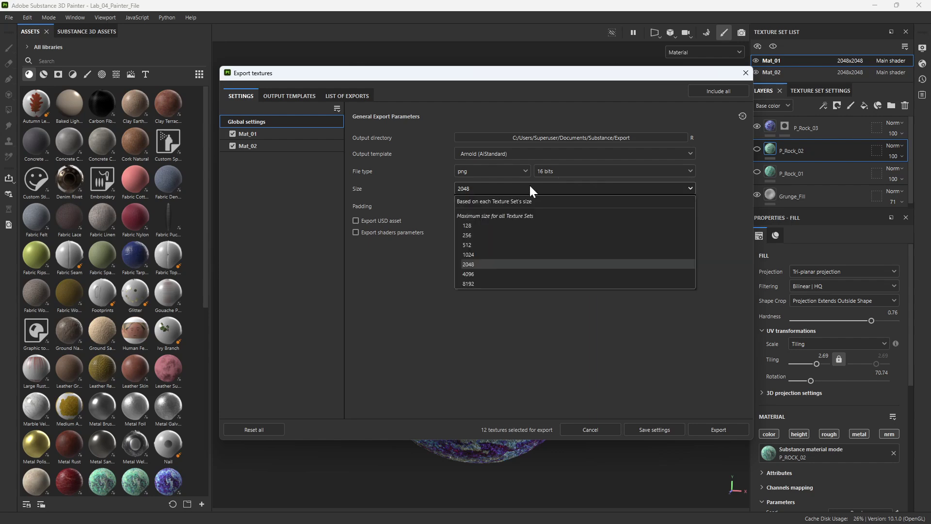
left_click(478, 274)
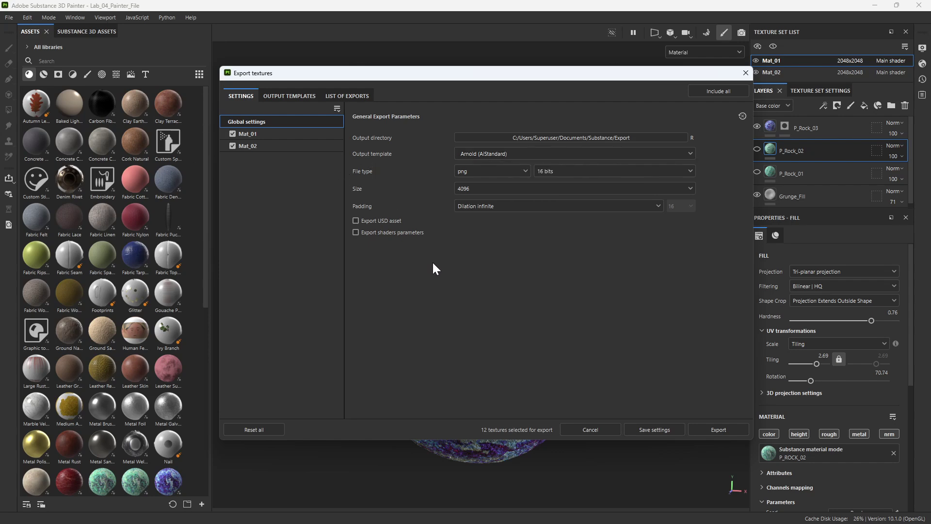
Step: Set the output directory to Desktop\Substance_Painter_Tutorial, export all 12 textures, and close the dialog
left_click(655, 138)
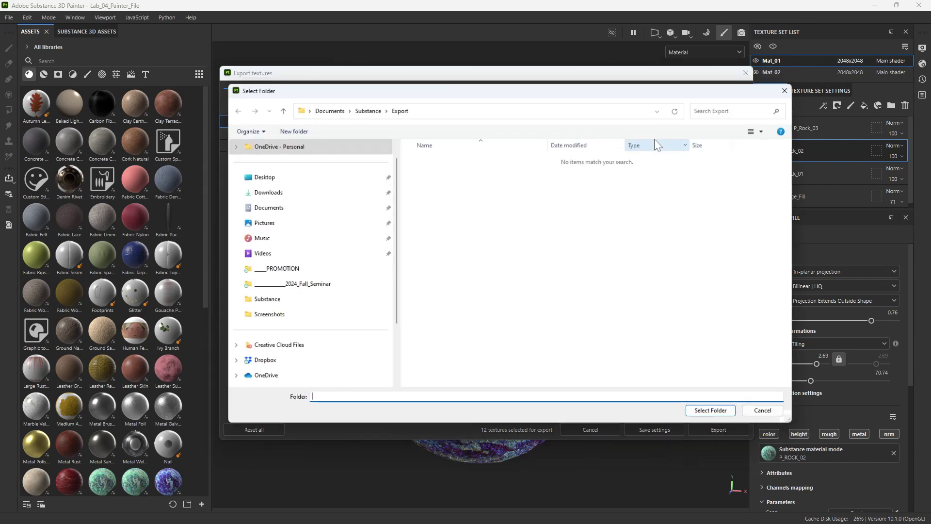
left_click(267, 178)
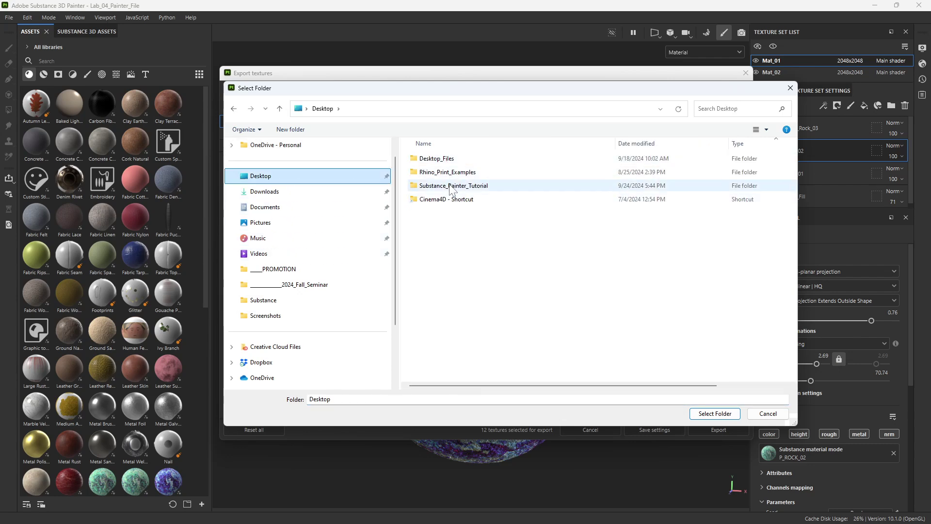
left_click(447, 172)
left_click(296, 177)
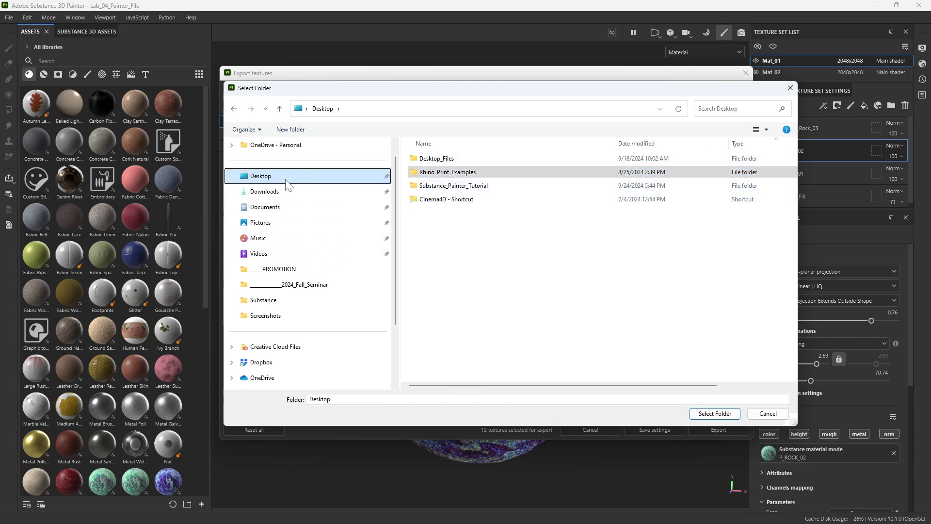
left_click(480, 185)
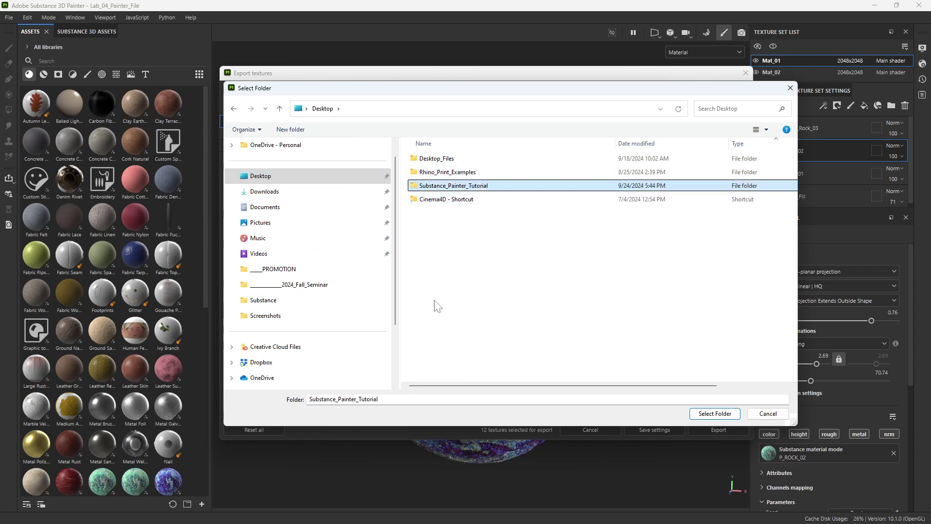
left_click(715, 414)
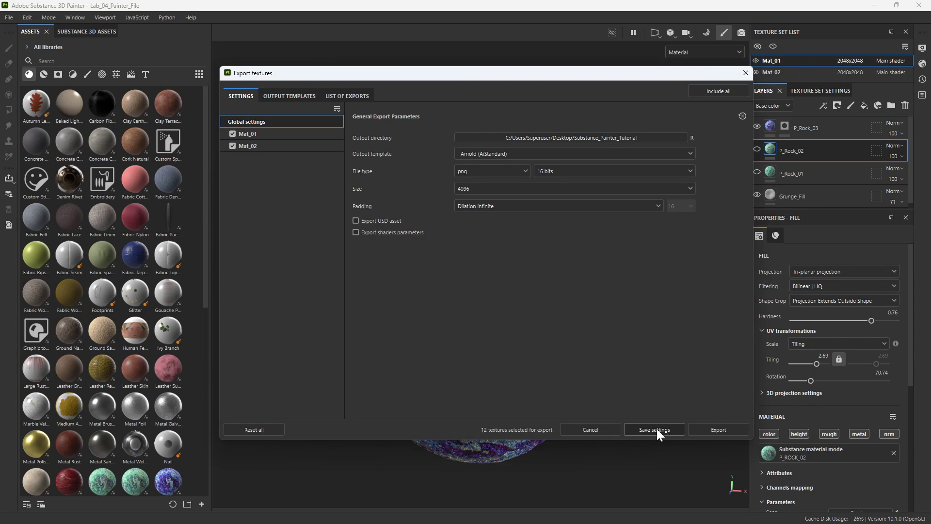
left_click(715, 429)
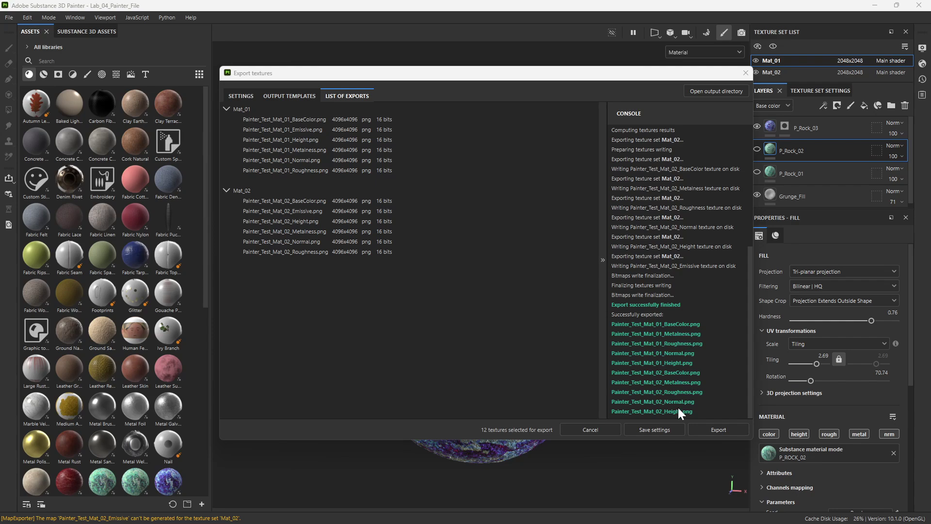
left_click(745, 72)
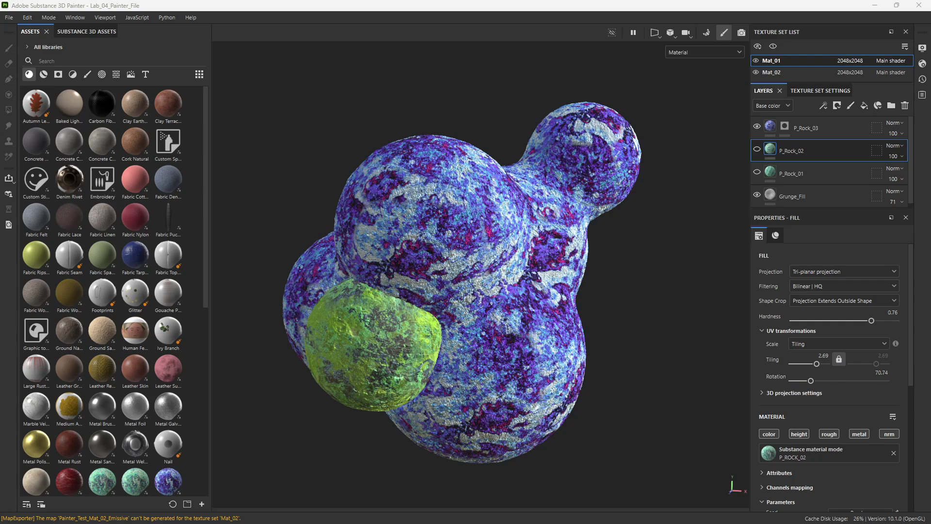
Step: Switch to the Substance_Painter_Tutorial folder in File Explorer and open Painter_Test_Mat_01_BaseColor.png
key("alt+Tab")
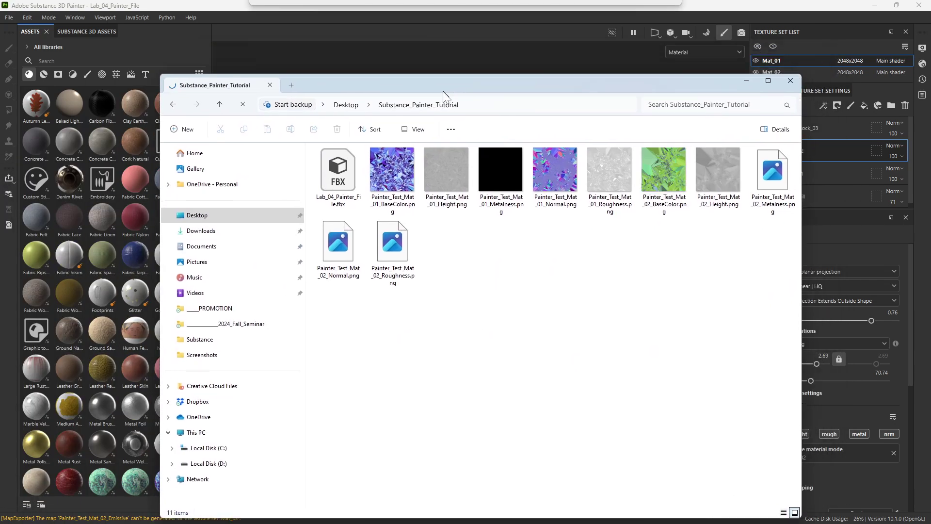
left_click(324, 156)
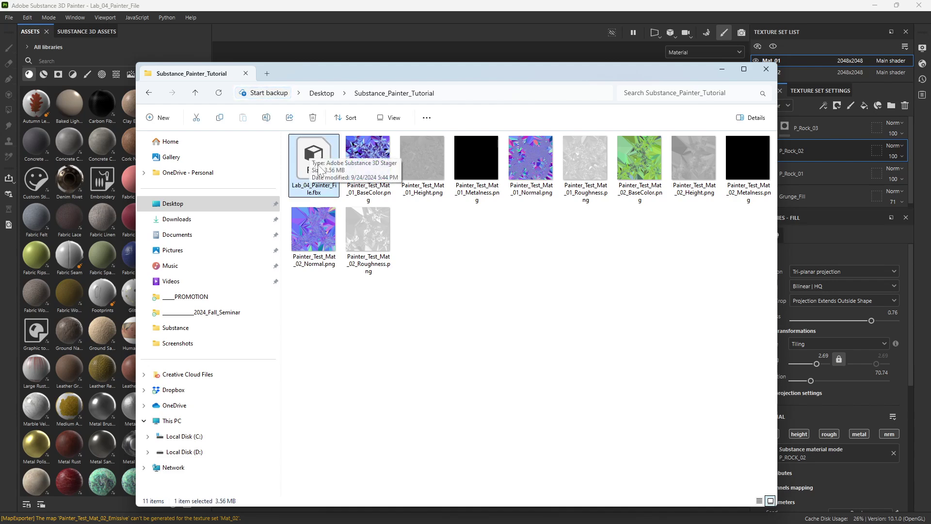
left_click(368, 160)
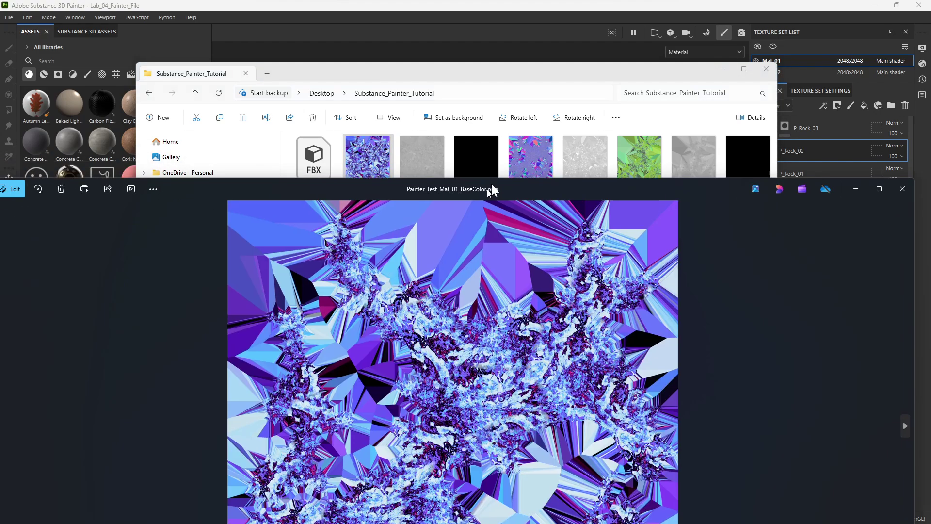
Step: Maximize Photos, page through to Painter_Test_Mat_02_BaseColor.png, then close the viewer
left_click_drag(490, 191, 495, 3)
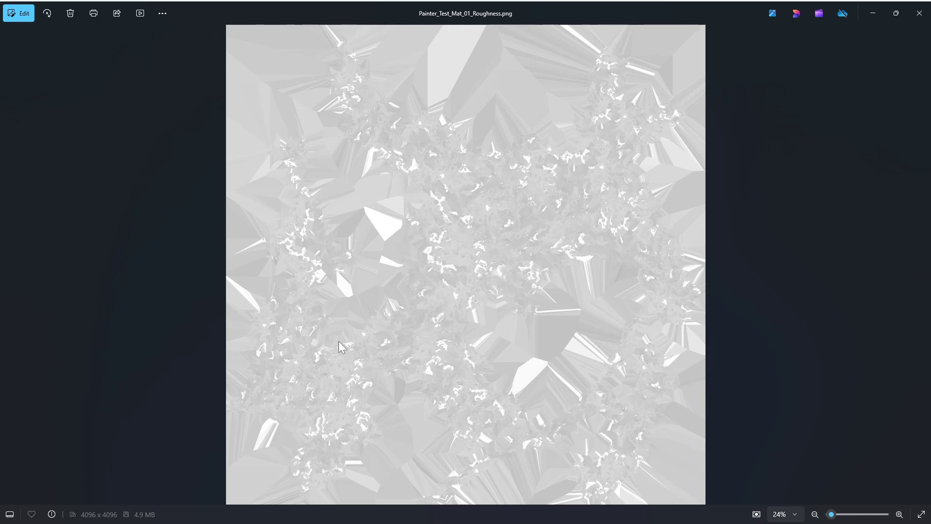
left_click(922, 266)
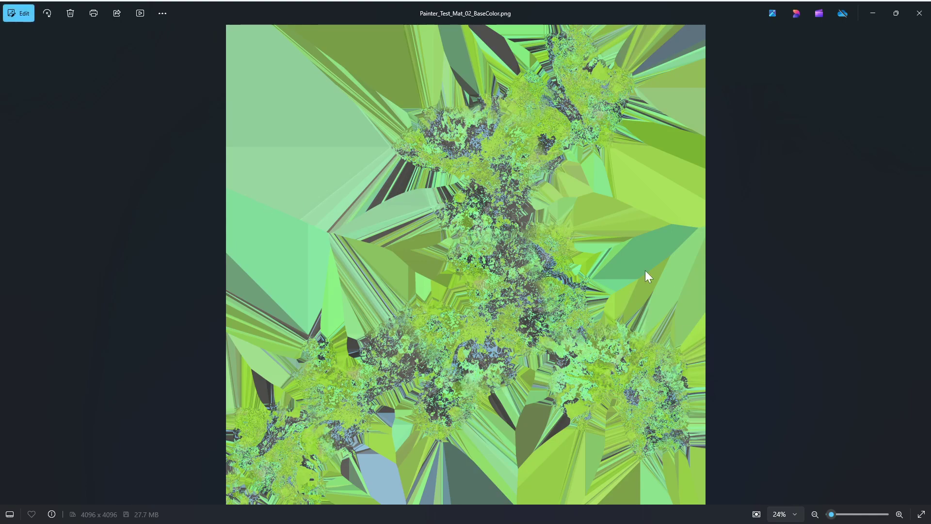
left_click(919, 13)
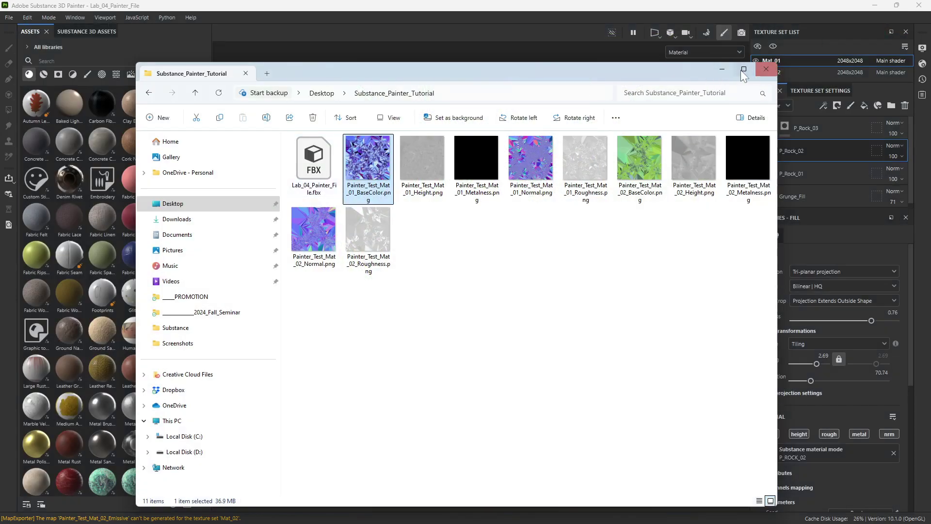
Step: Minimize File Explorer and Substance Painter to bring the Quick_Arnold_Test scene forward
left_click(723, 68)
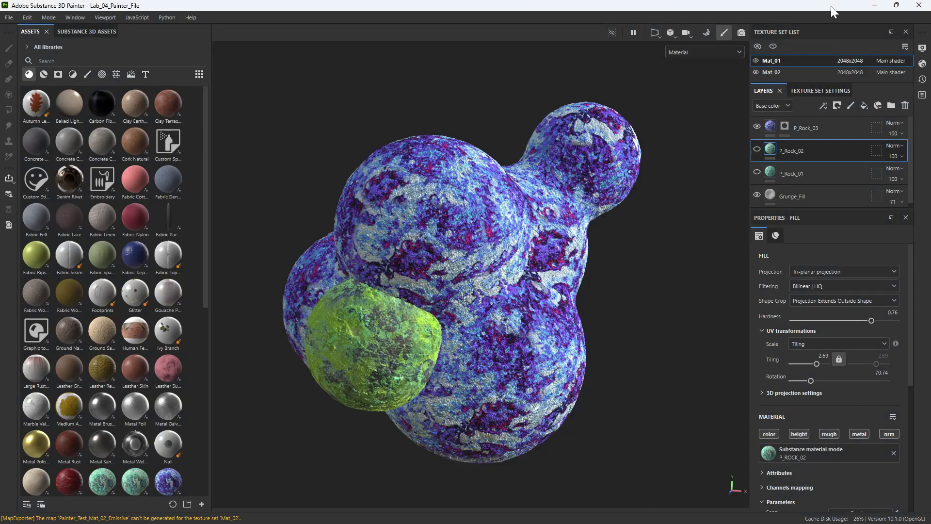
left_click(875, 5)
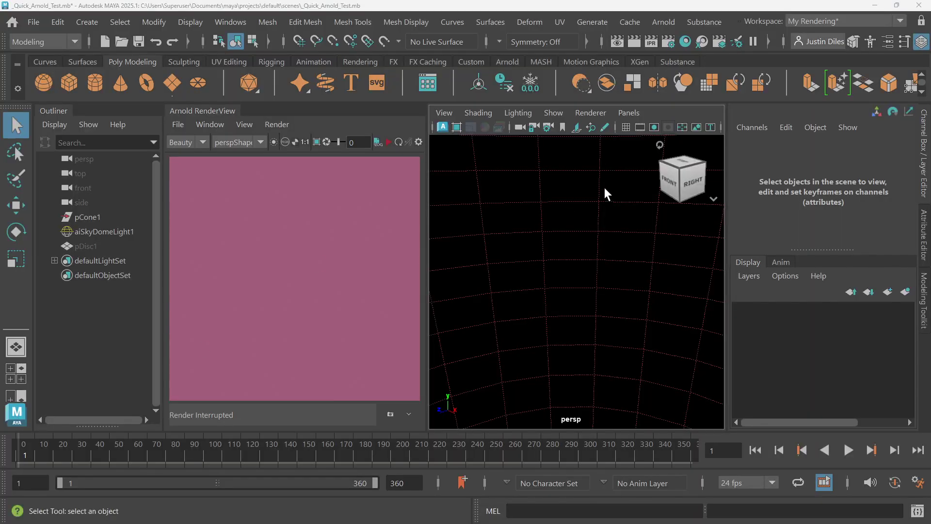
Step: Import Lab_04_Painter_File.fbx from Desktop\Substance_Painter_Tutorial into the Maya scene
left_click(30, 21)
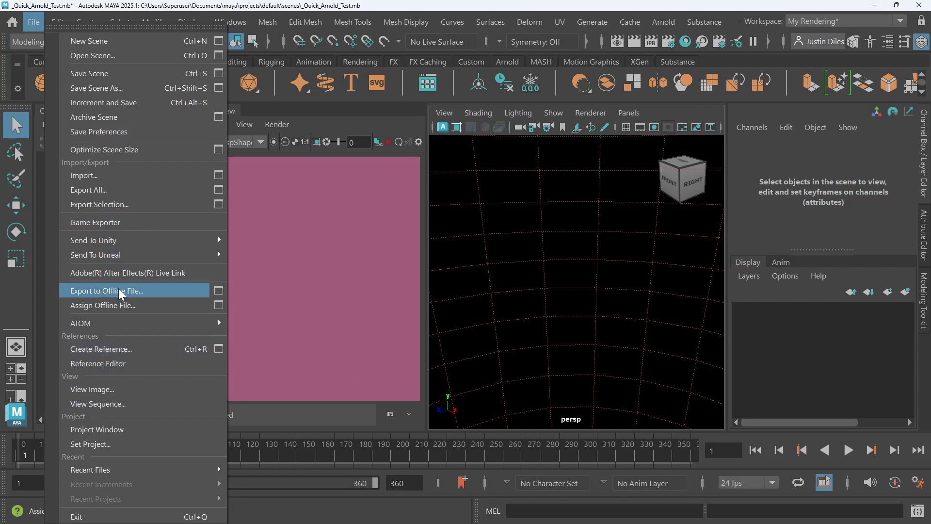
left_click(106, 174)
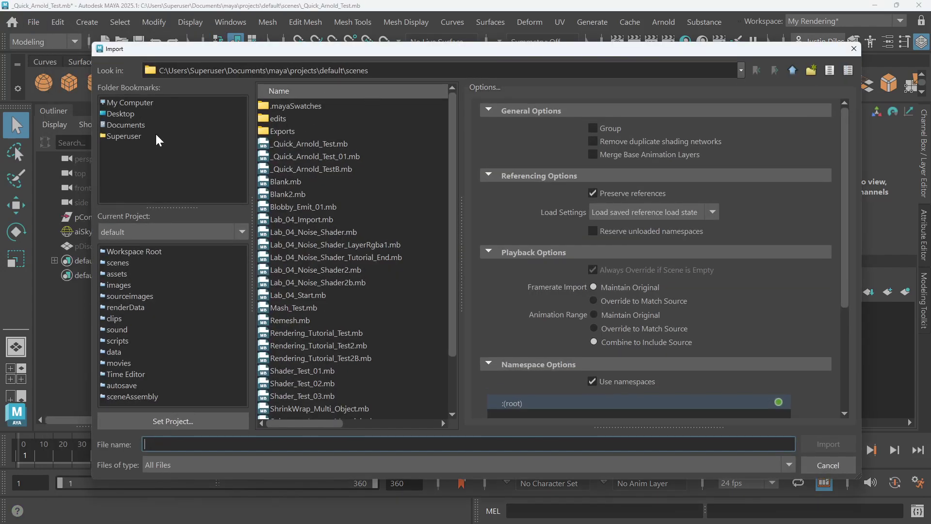
left_click(120, 114)
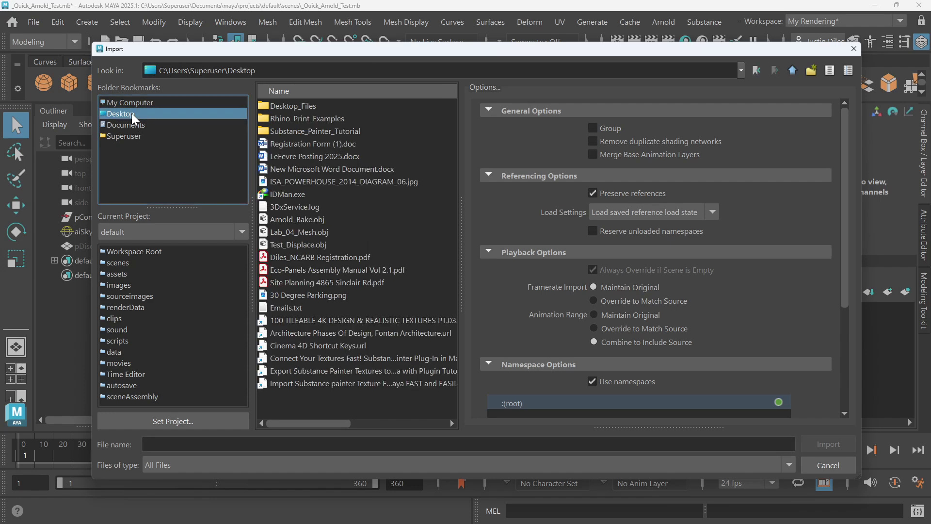
double_click(309, 120)
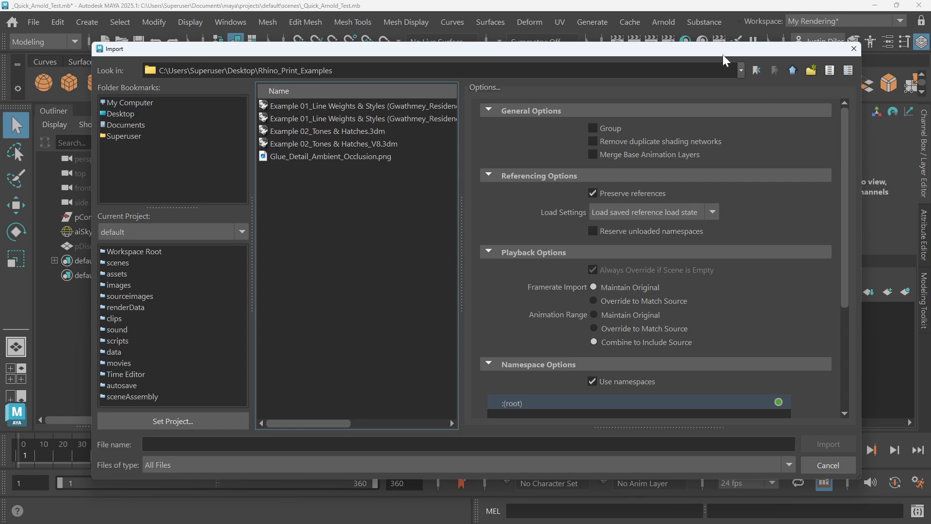
left_click(792, 70)
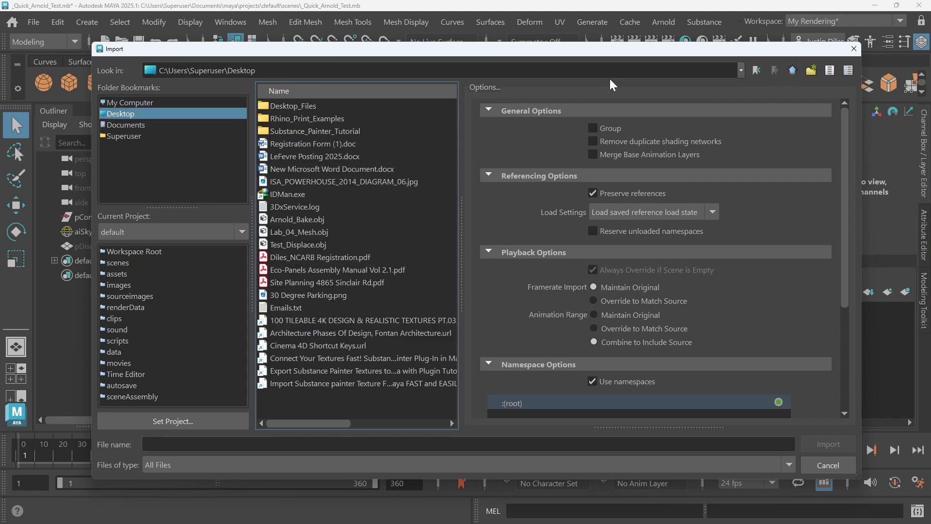
double_click(302, 130)
left_click(325, 107)
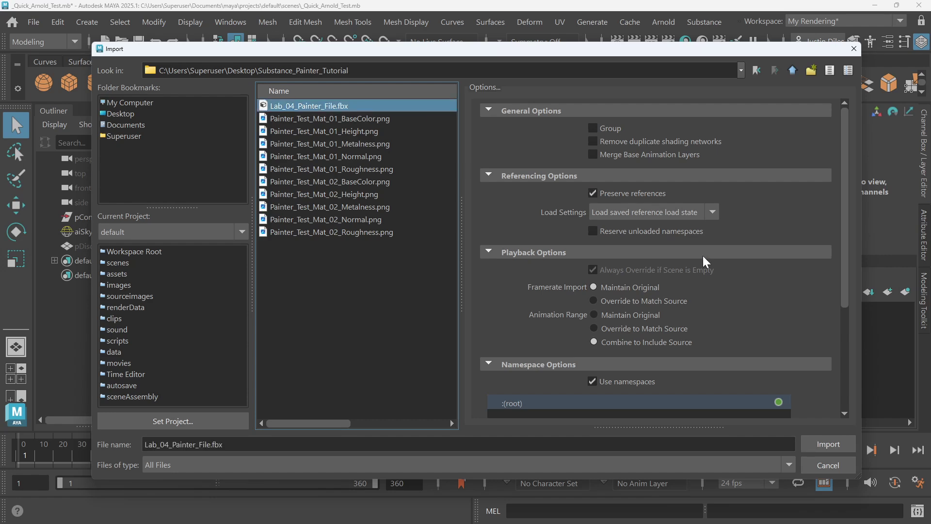
left_click(829, 452)
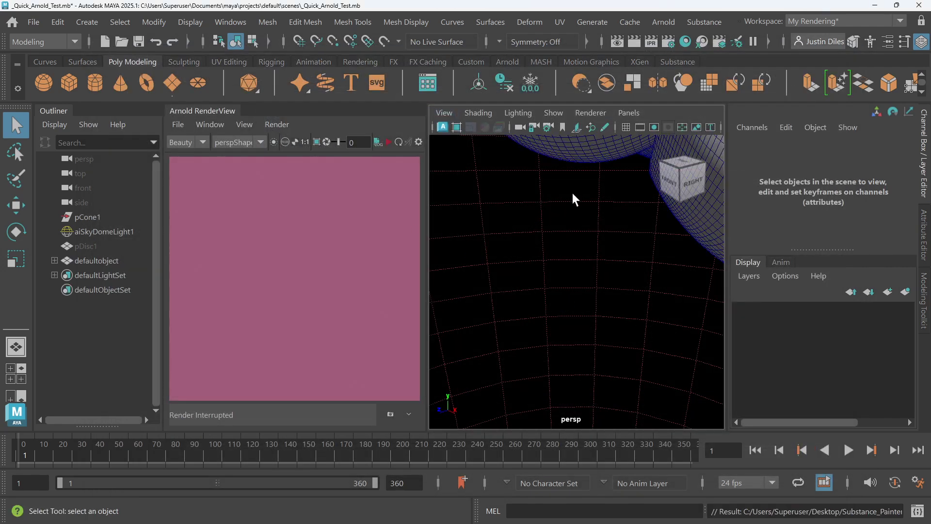
Step: Frame the imported blob mesh in view and select the sky dome light
key("f")
left_click_drag(558, 194, 627, 376)
key("f")
left_click(581, 290)
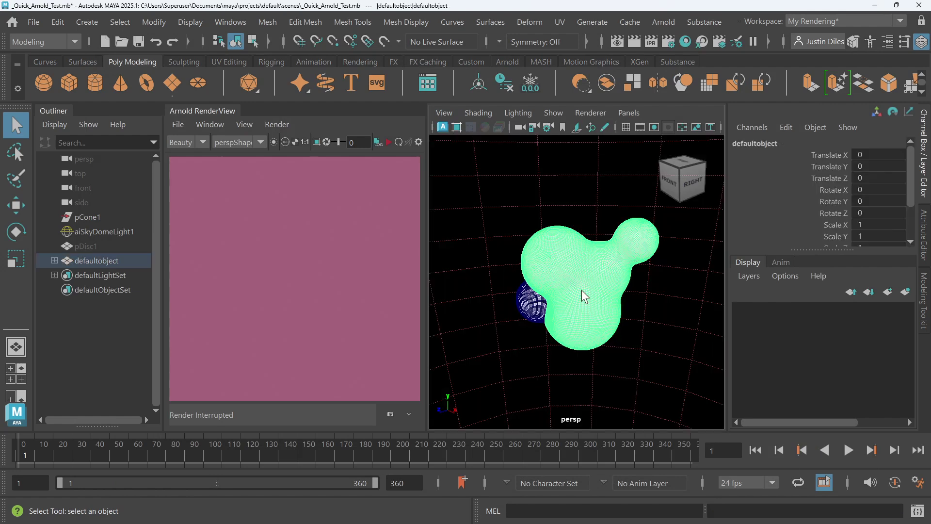
left_click_drag(581, 290, 656, 269, "alt")
left_click(657, 269)
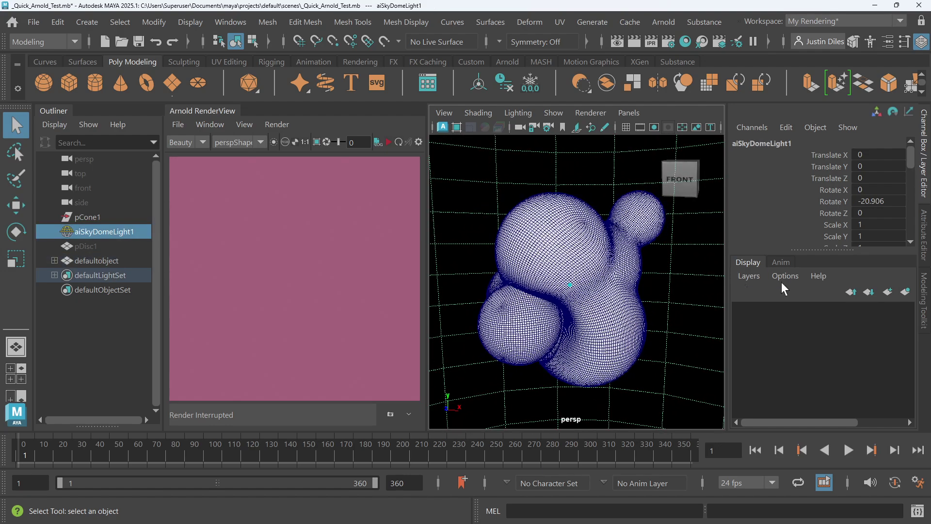
Step: Put the light on a new reference layer, layer1, and clear the selection
left_click(905, 292)
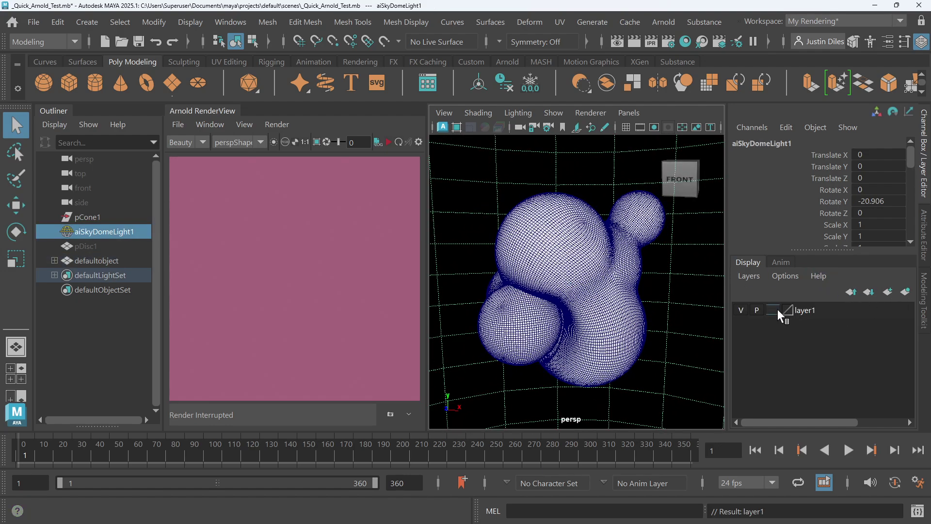
left_click(772, 310)
left_click(683, 302)
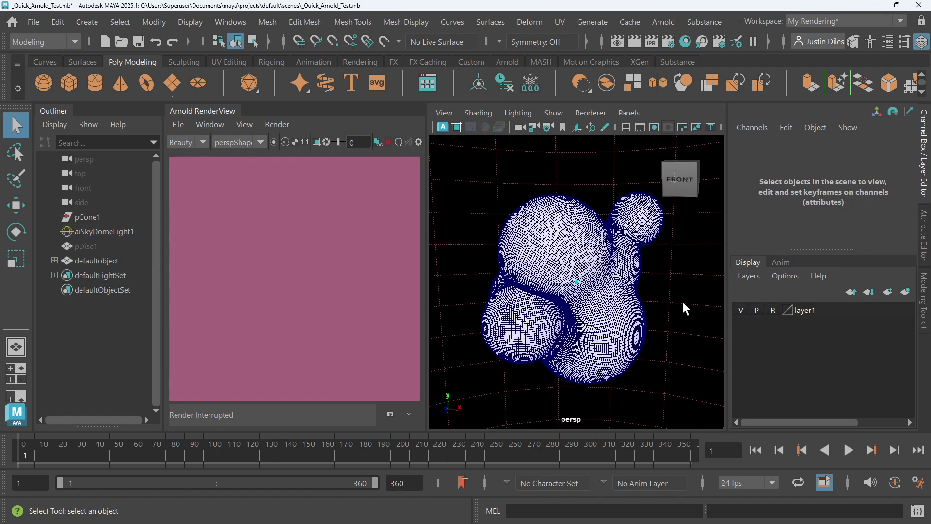
left_click_drag(673, 286, 671, 283, "alt")
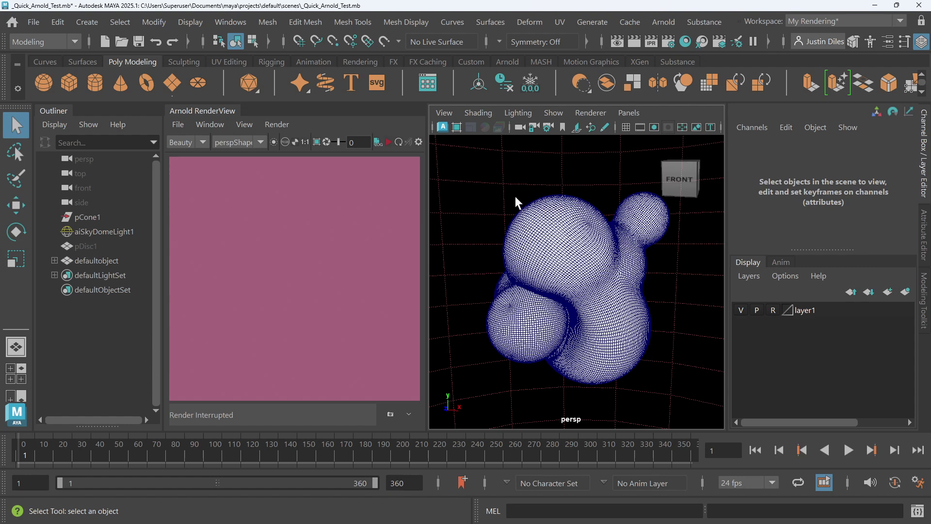
left_click(537, 316)
left_click(669, 267)
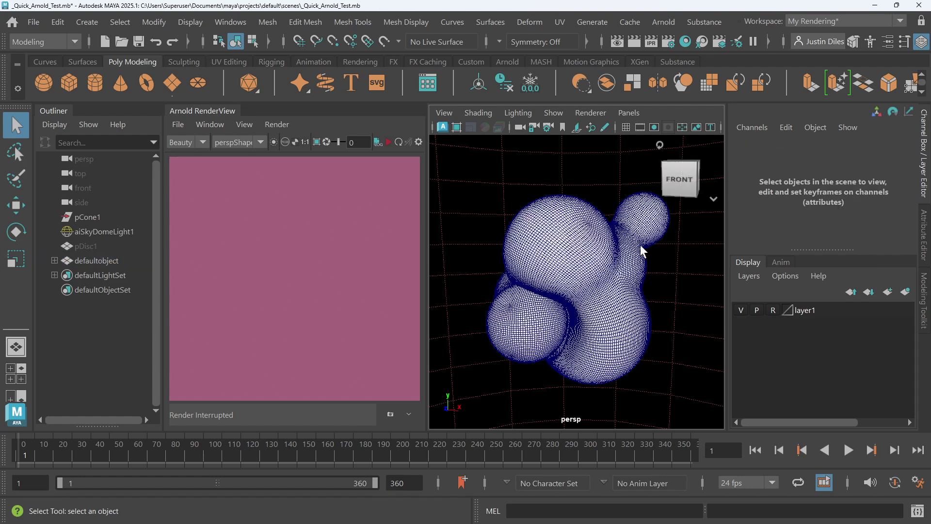
left_click(607, 250)
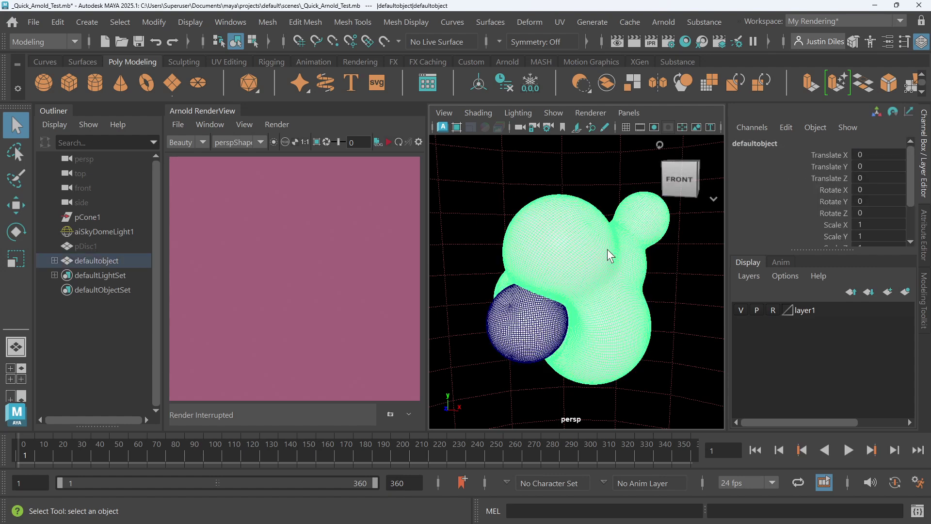
left_click(559, 23)
left_click(585, 53)
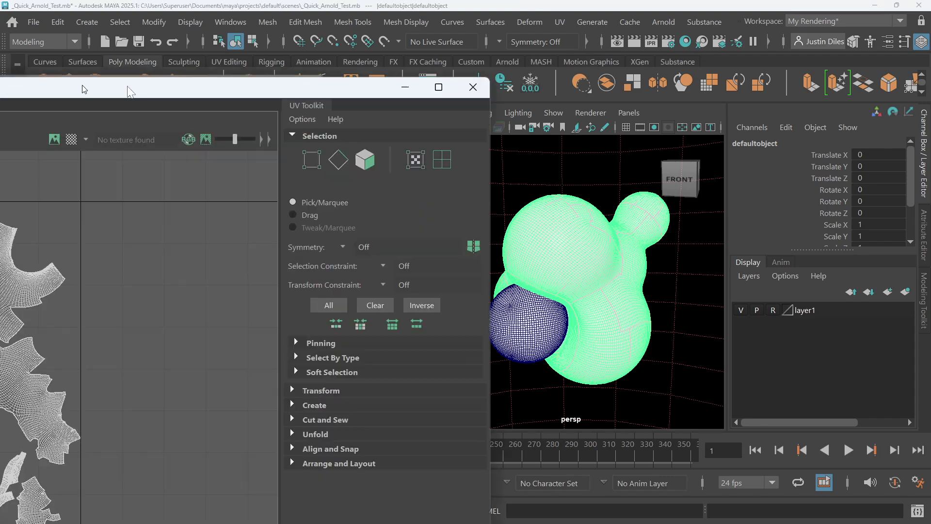
left_click_drag(224, 87, 581, 53)
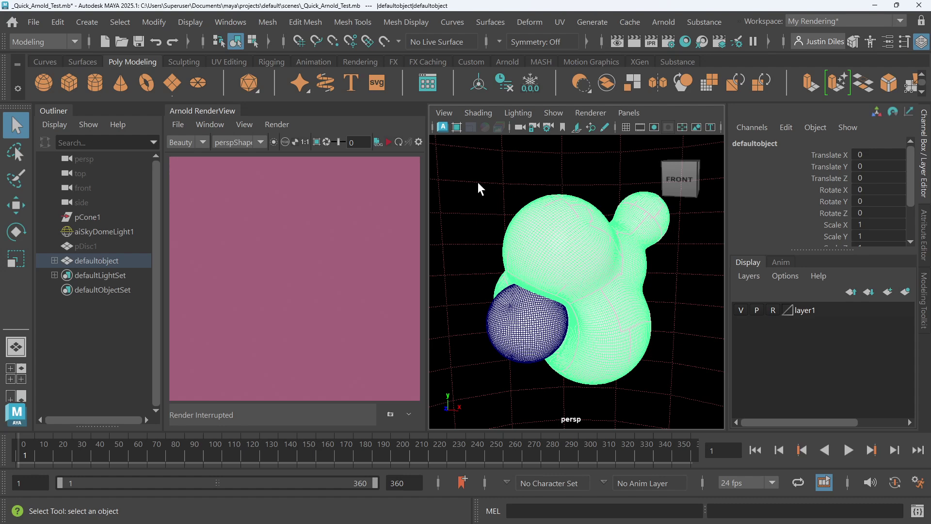
left_click(513, 191)
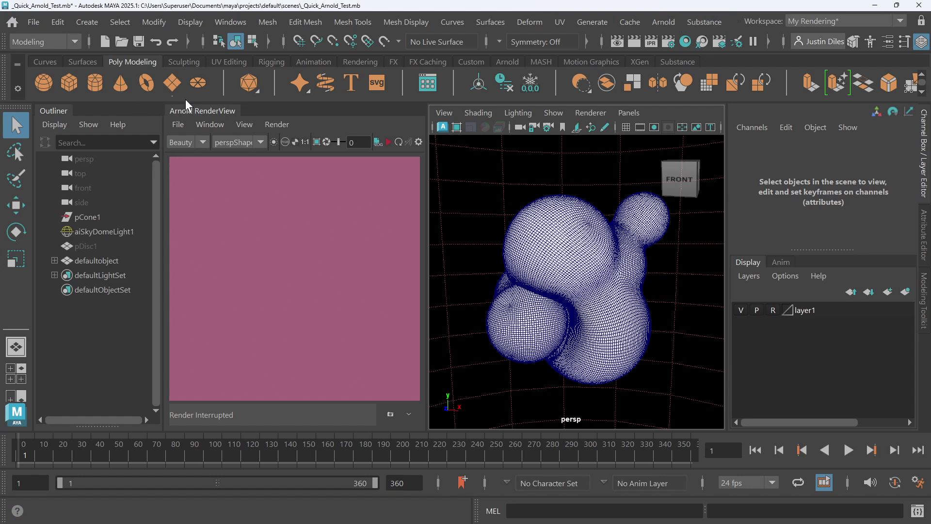
Step: Browse the Substance menu commands and switch to the Substance shelf
left_click(710, 22)
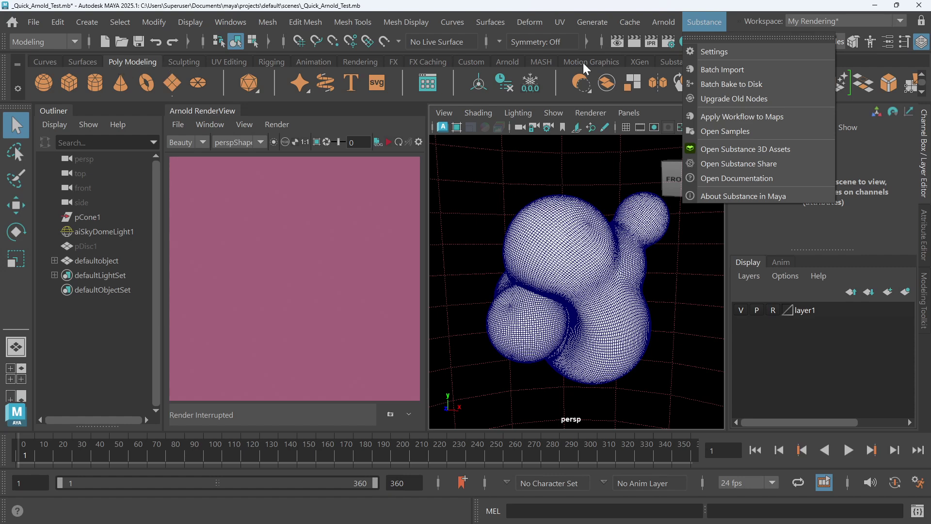
left_click(712, 22)
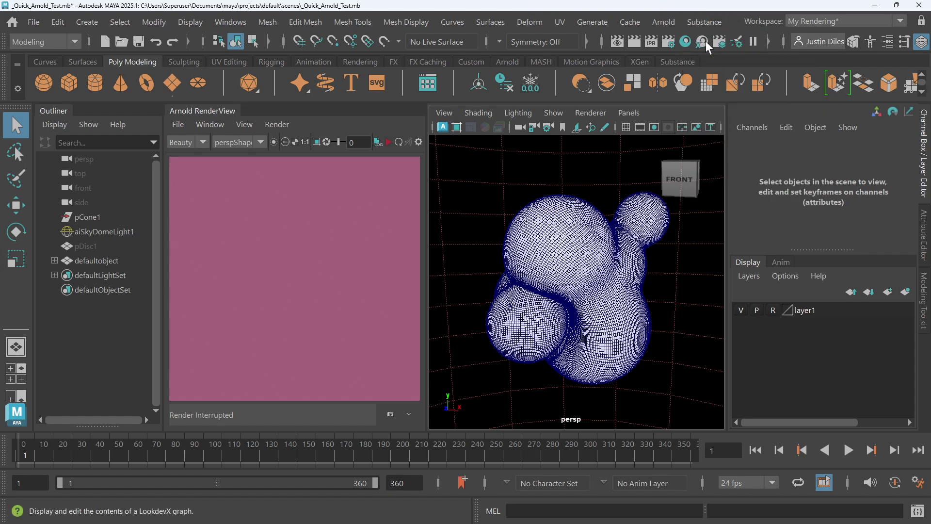
left_click(679, 62)
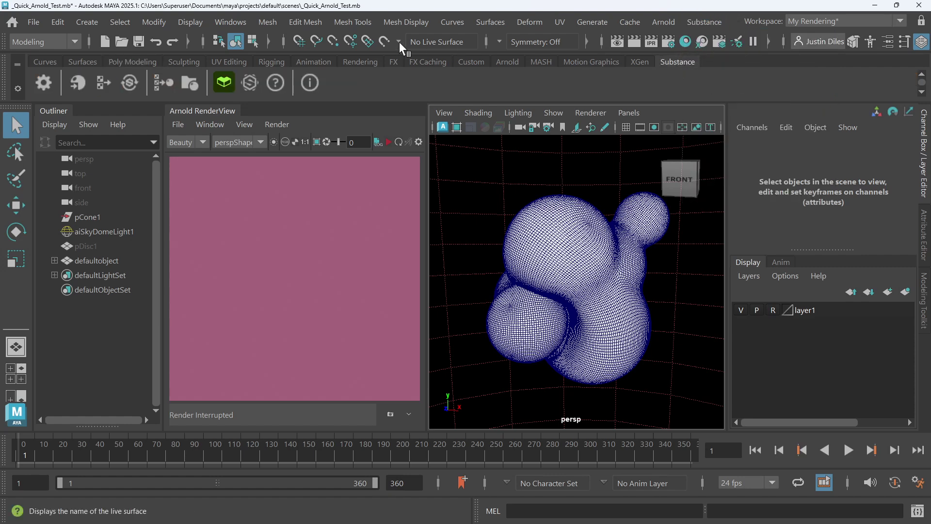
Step: Search 'substance' in the Plug-in Manager to confirm the four plug-ins load and auto load
left_click(232, 22)
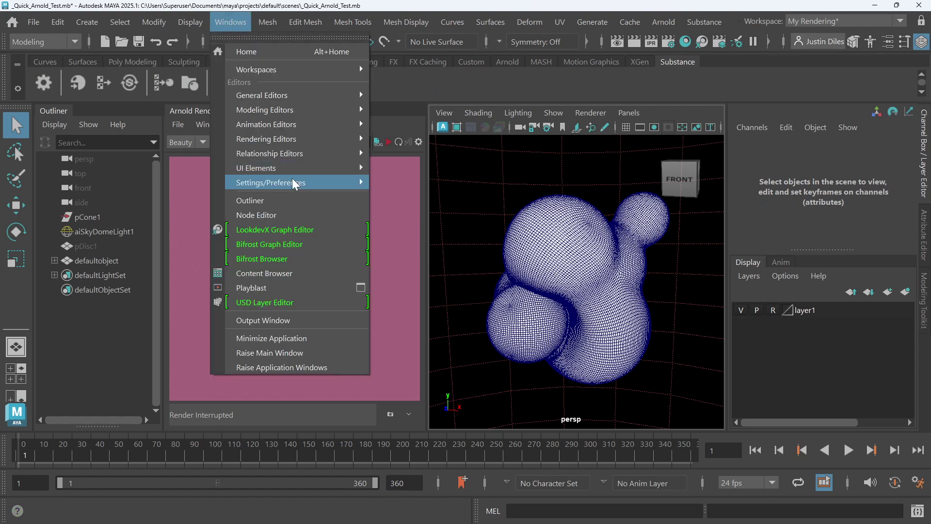
mouse_move(294, 179)
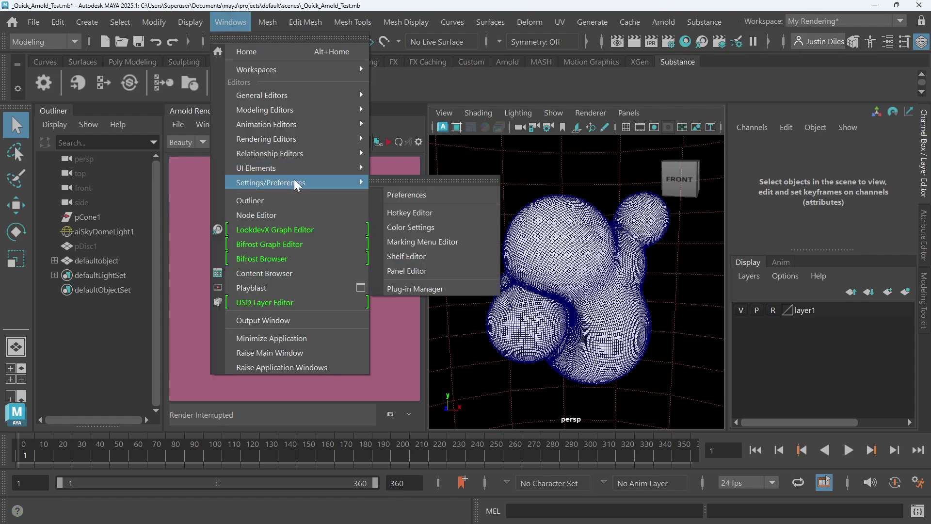
left_click(463, 289)
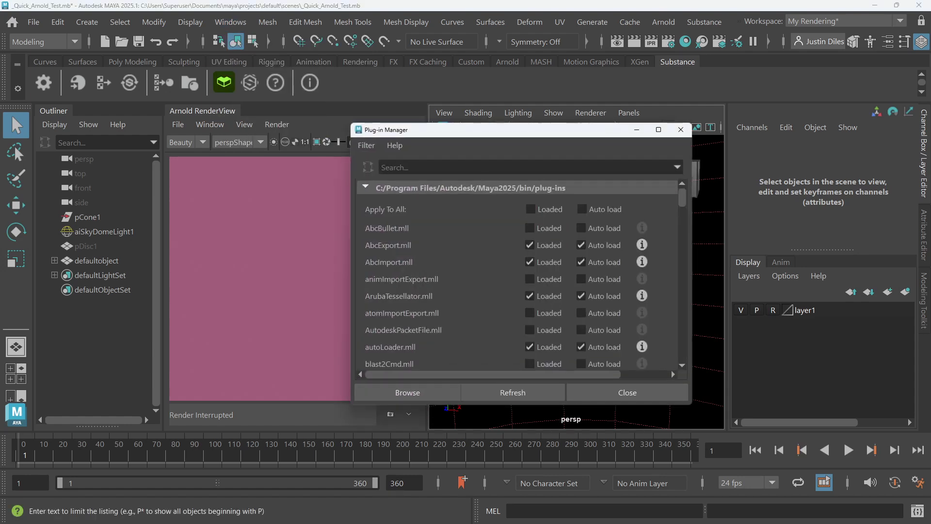
type("substance")
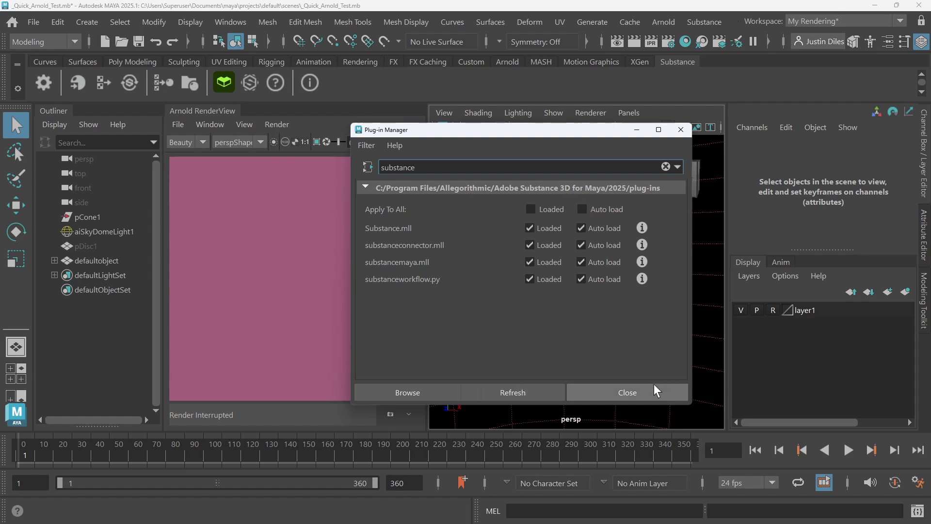
left_click(627, 392)
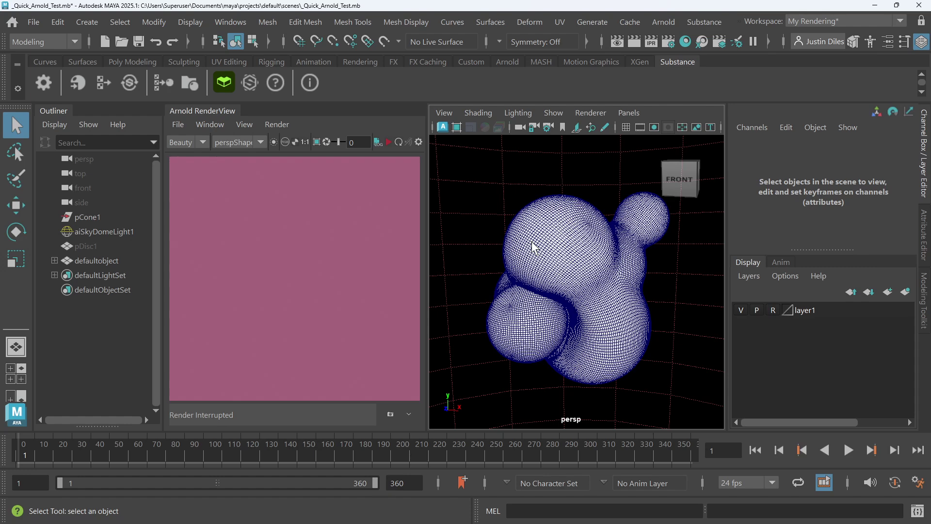
Step: Open Substance > Apply Workflow to Maps and move the dialog over the Arnold RenderView
scroll(532, 247, "up", 5)
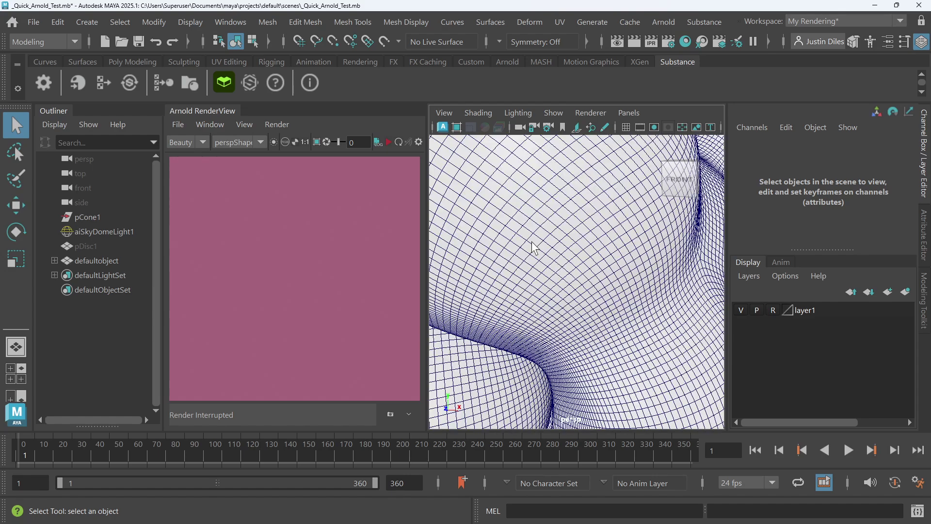
scroll(534, 246, "down", 5)
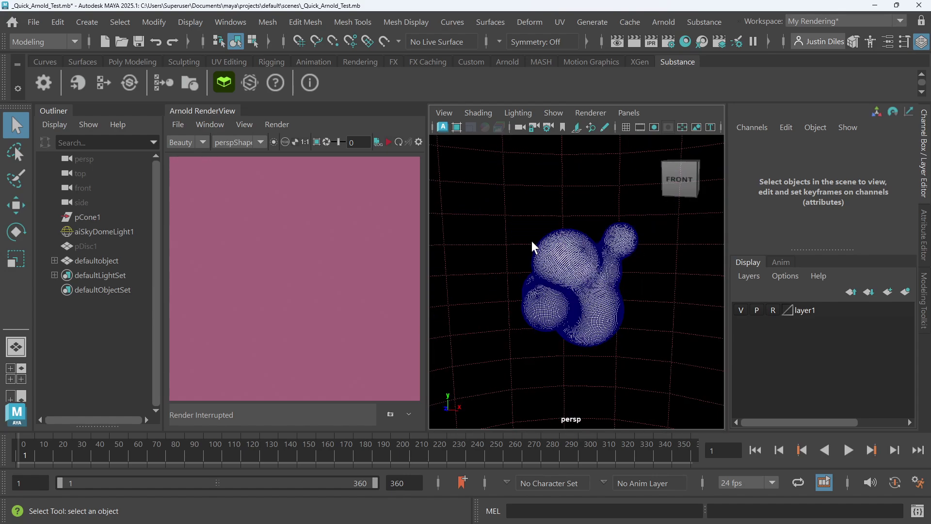
scroll(536, 247, "up", 3)
scroll(539, 247, "down", 1)
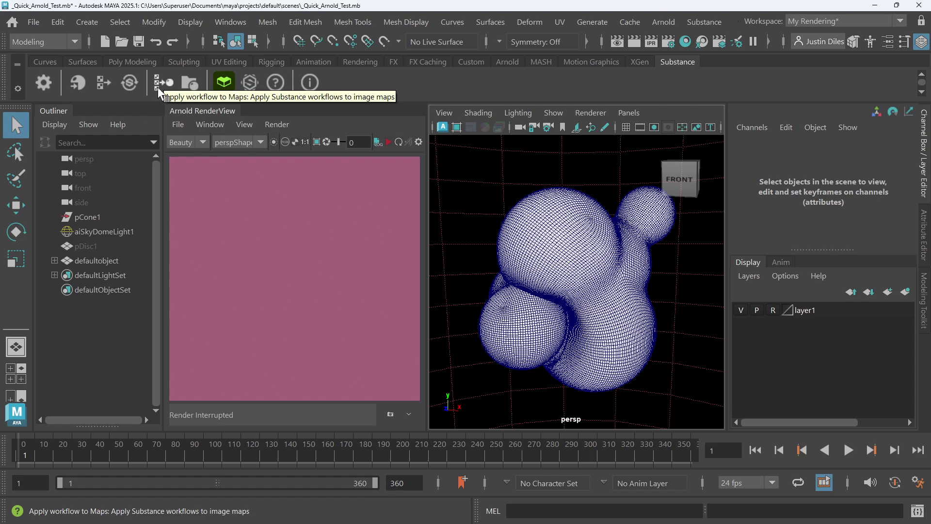
left_click(705, 22)
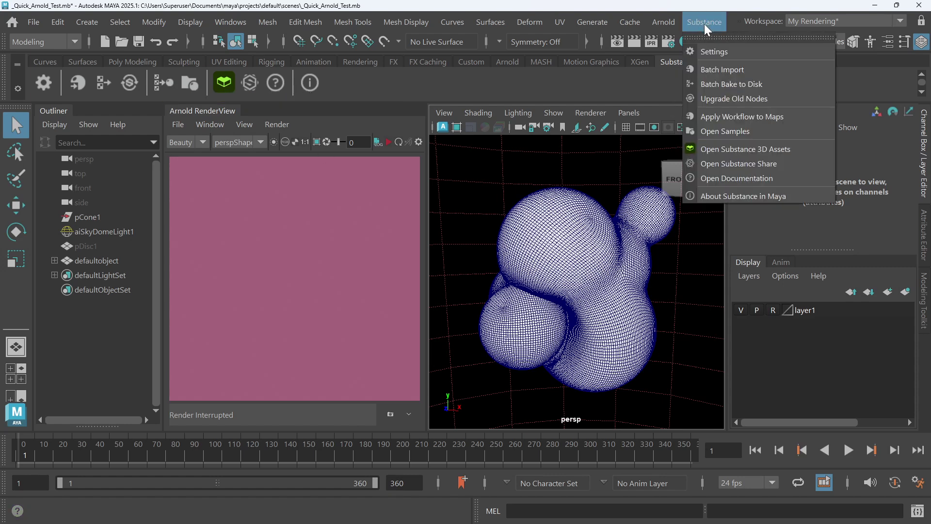
left_click(722, 117)
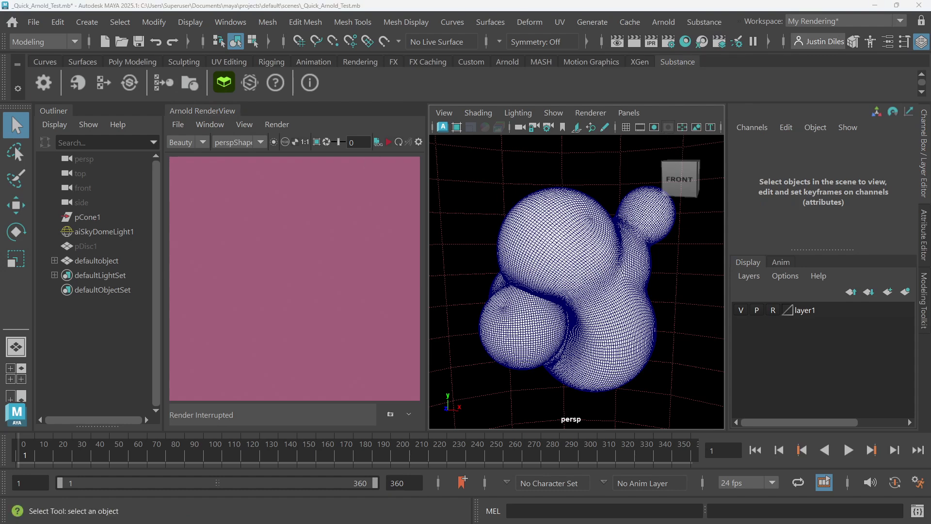
left_click_drag(567, 151, 397, 130)
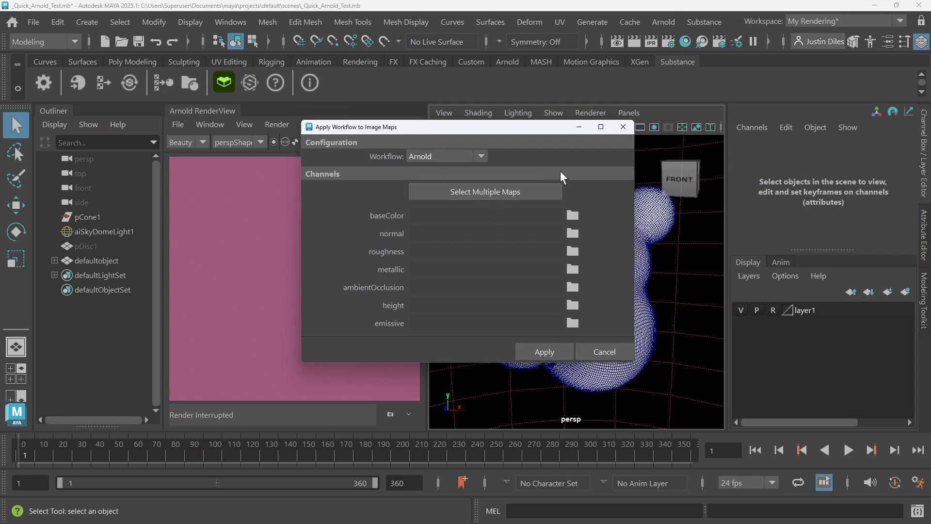
Step: Select the five Painter_Test_Mat_01 PNG maps and apply the Arnold workflow to them
left_click(482, 191)
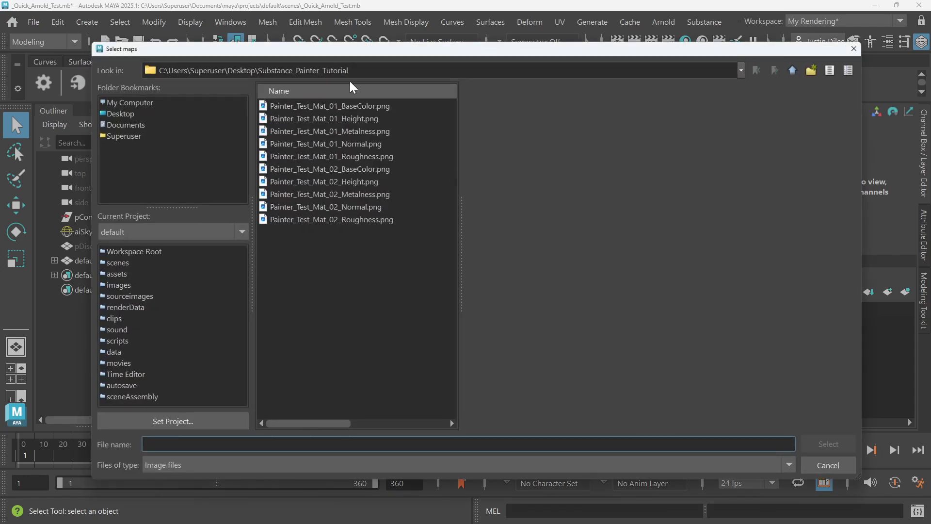
left_click(364, 107)
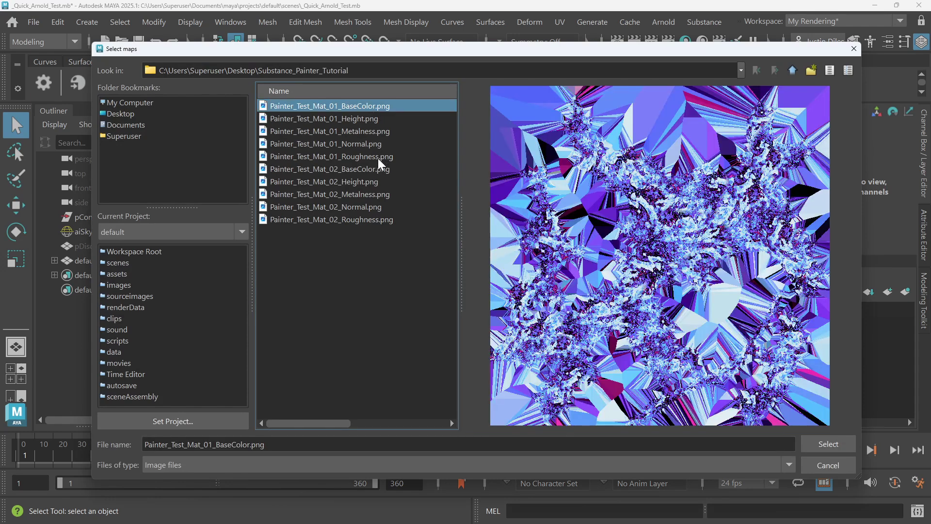
left_click(371, 156, "shift")
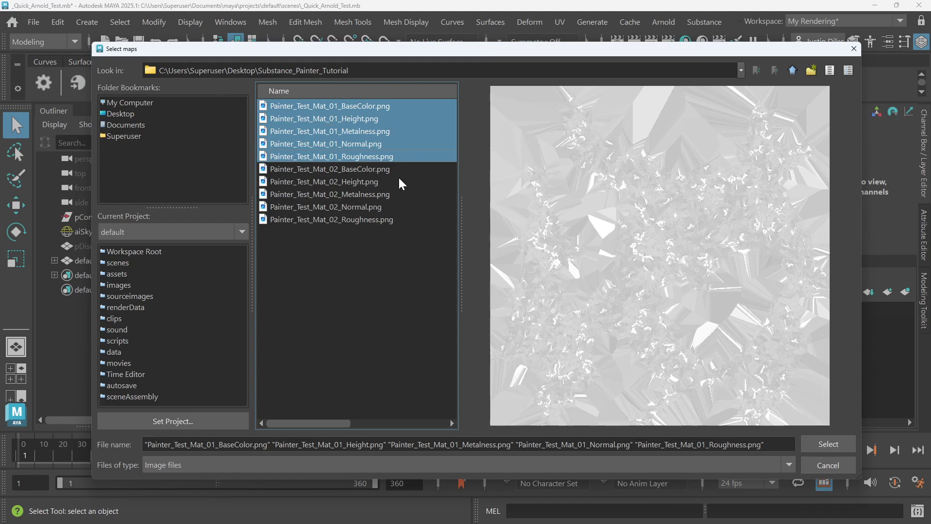
left_click(821, 436)
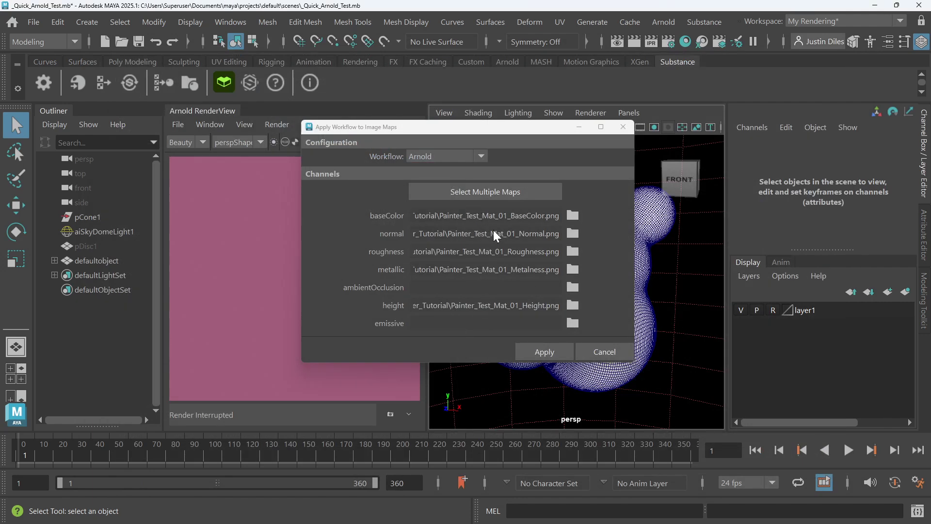
left_click(548, 351)
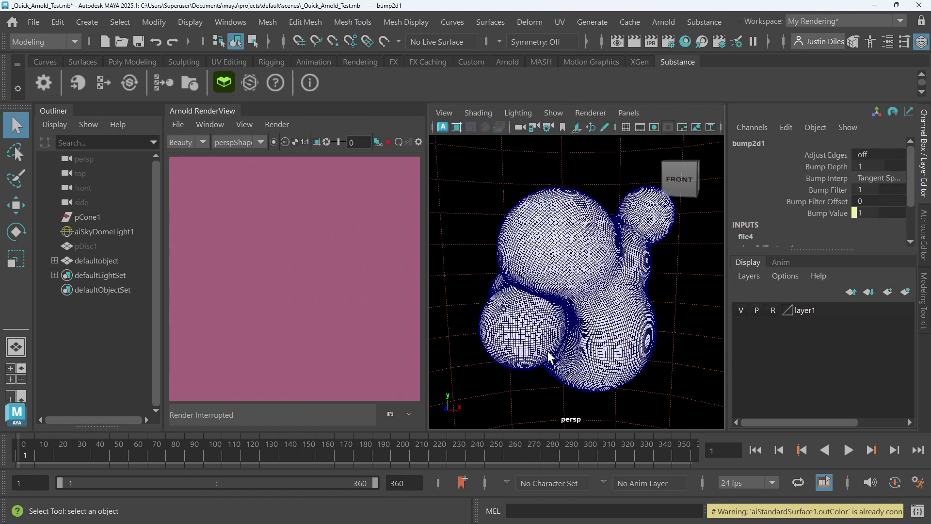
Step: Open Hypershade and drag the set1 shading group from Shading Groups into the node graph
left_click(685, 42)
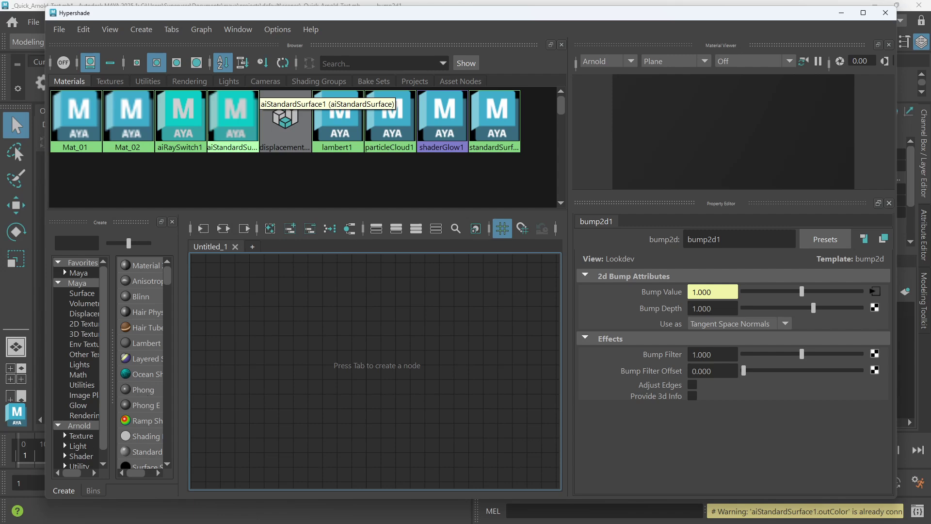
left_click_drag(467, 43, 475, 45)
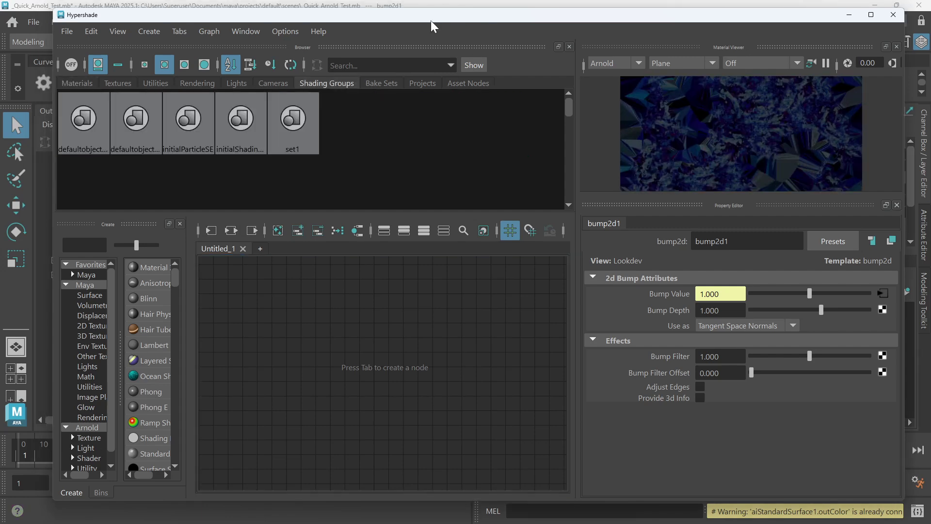
mouse_move(431, 20)
left_mouse_down()
mouse_move(418, 18)
mouse_move(437, 19)
left_mouse_up()
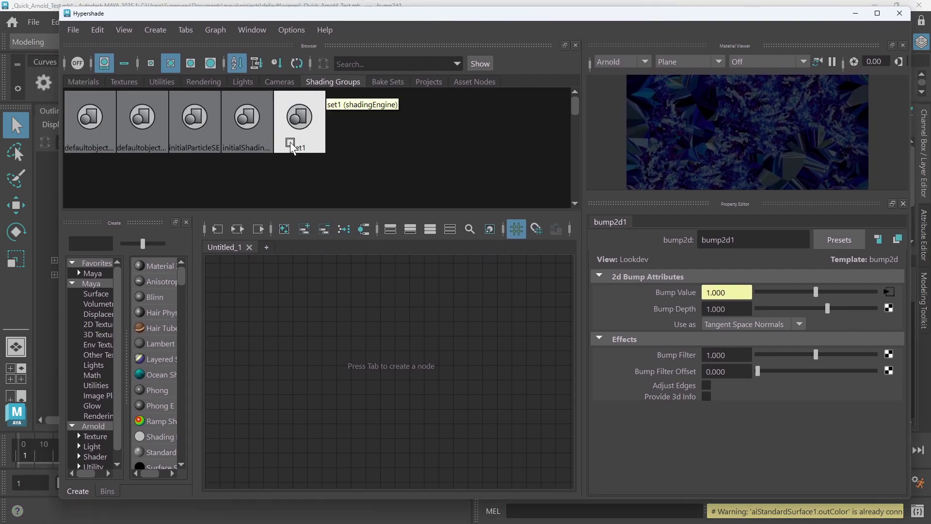
left_click(299, 127)
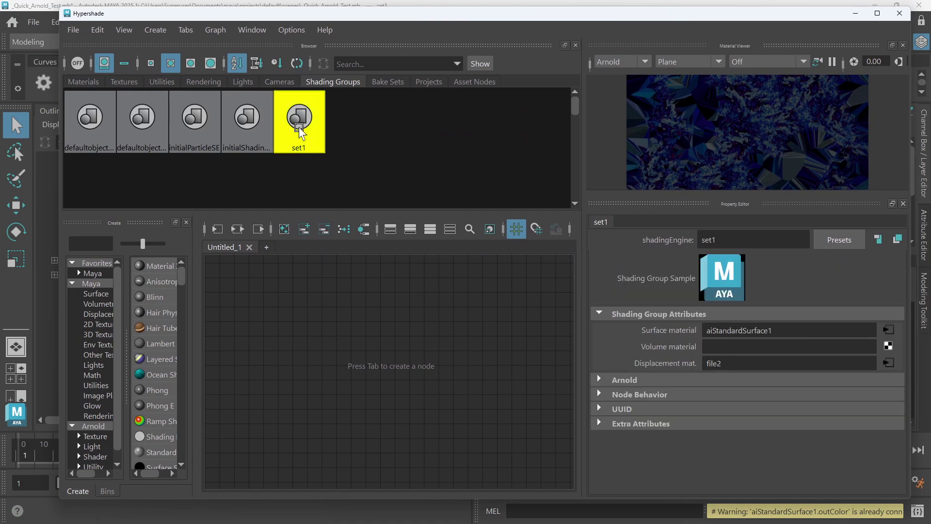
mouse_move(298, 124)
left_mouse_down()
mouse_move(371, 366)
mouse_move(360, 342)
left_mouse_up()
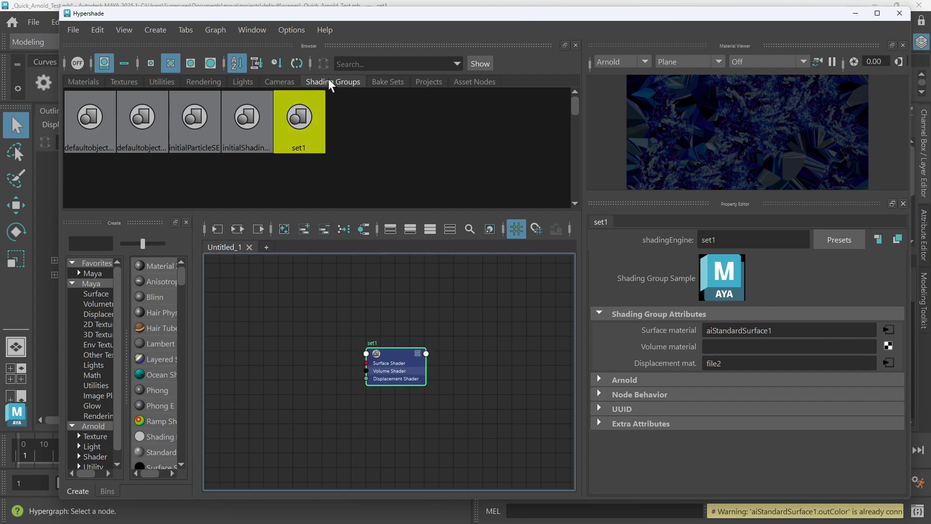
left_click_drag(401, 358, 422, 348)
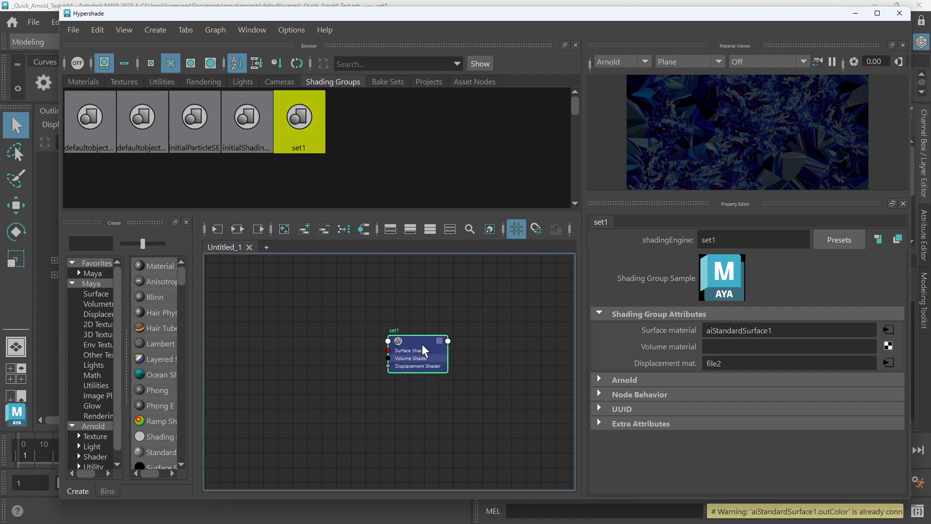
Step: Graph set1's connections and link the BaseColor texture's Out Color to aiStandardSurface1's Base Color
left_click(236, 229)
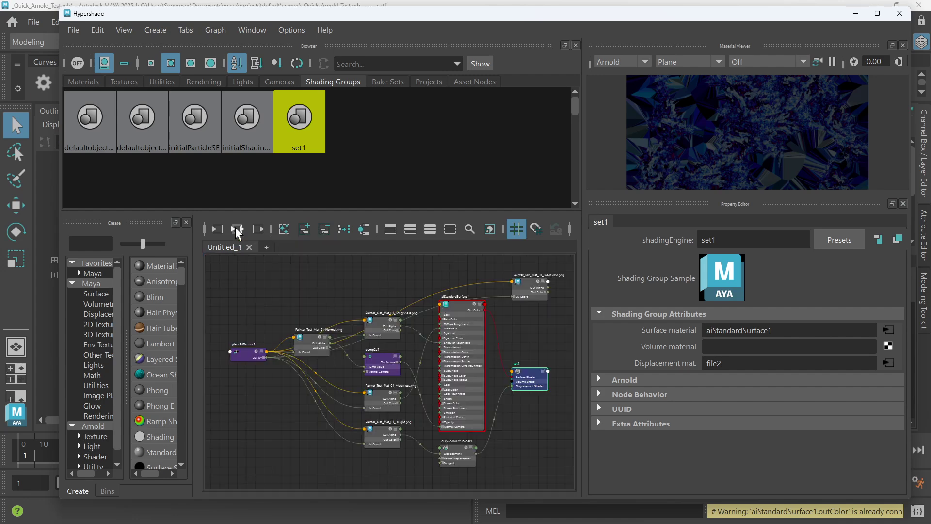
left_click_drag(513, 294, 385, 283)
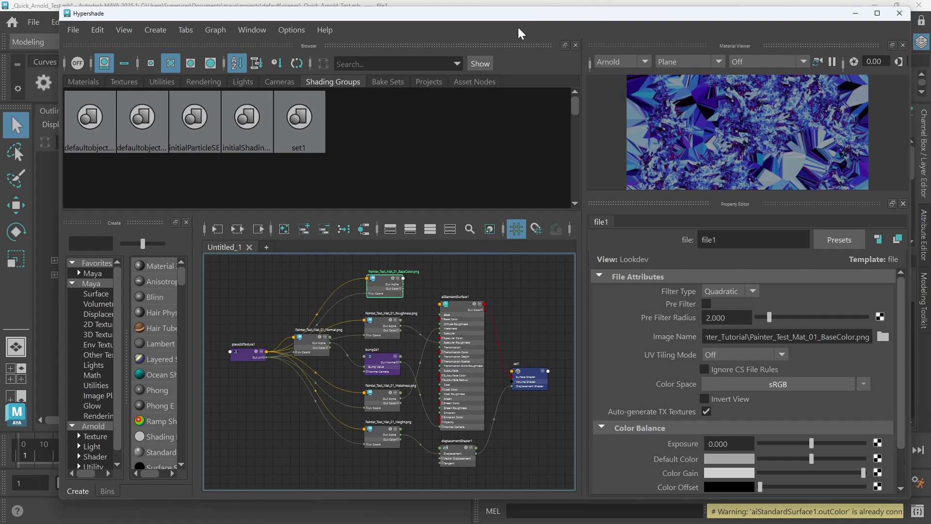
scroll(441, 302, "up", 3)
scroll(447, 295, "down", 3)
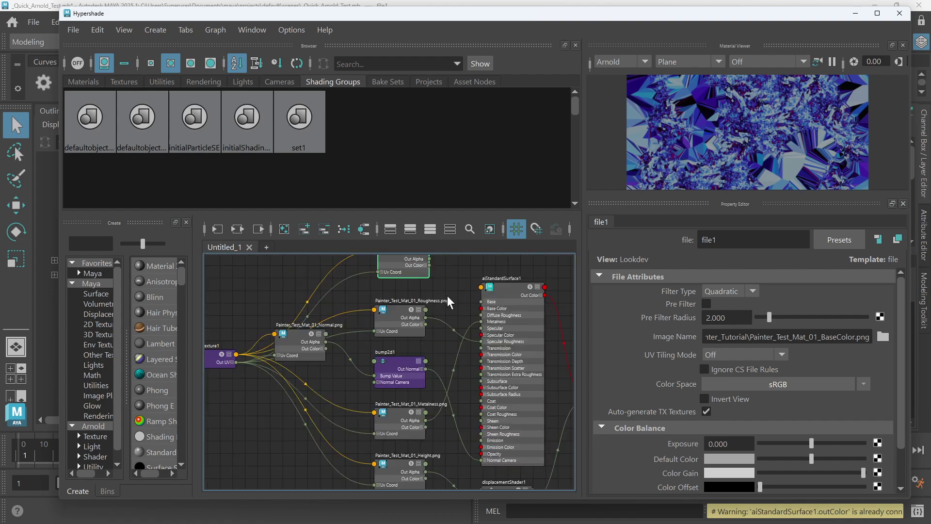
scroll(427, 343, "up", 2)
scroll(421, 327, "up", 2)
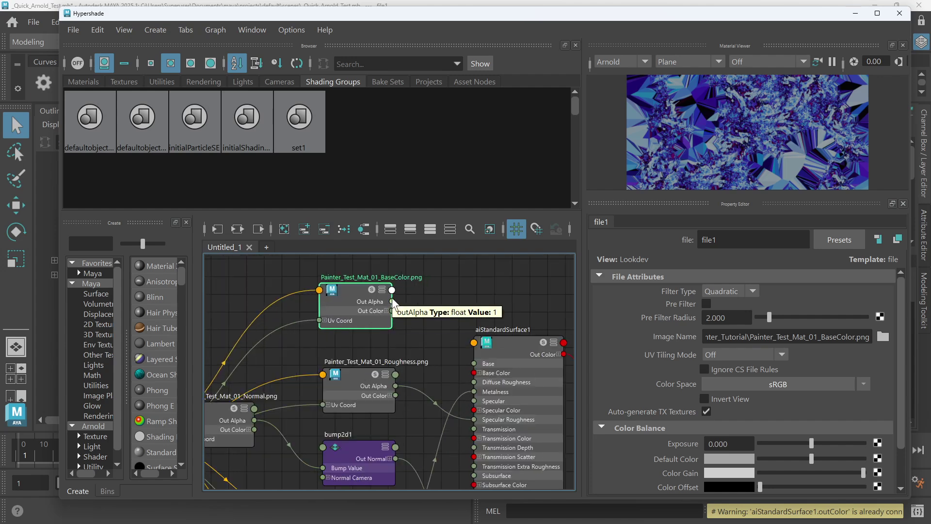
left_click_drag(391, 313, 478, 375)
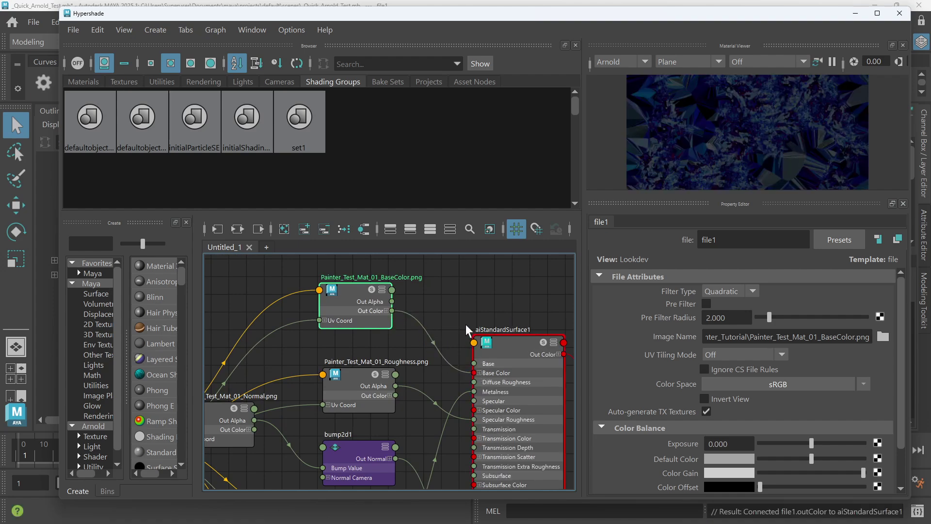
Step: Select the set1 shading group and its name field in the Property Editor
scroll(467, 328, "down", 2)
middle_click_drag(489, 307, 313, 262, "alt")
scroll(439, 349, "up", 6)
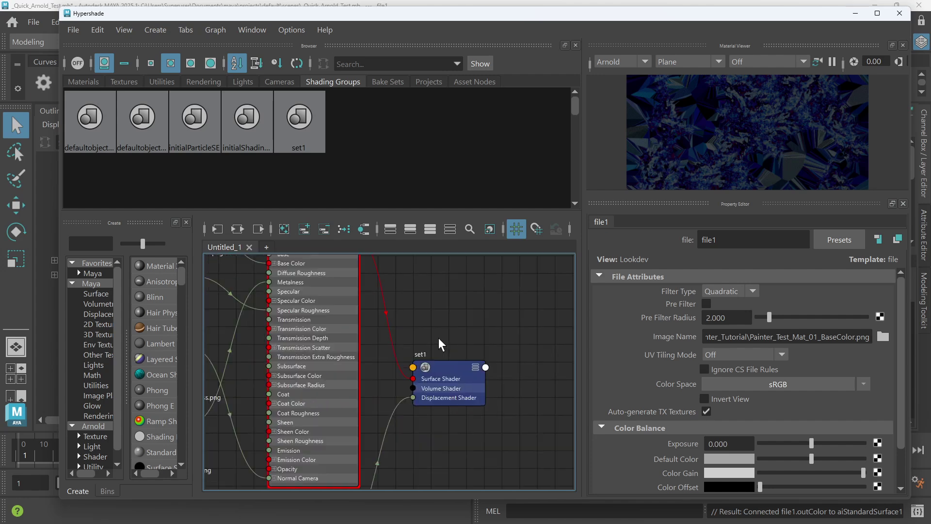
double_click(421, 362)
key("Return")
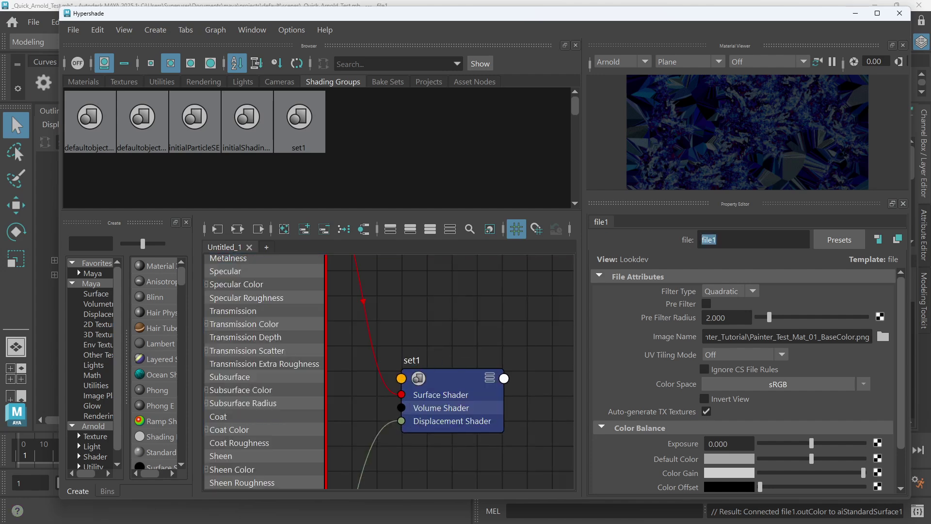
left_click(418, 380)
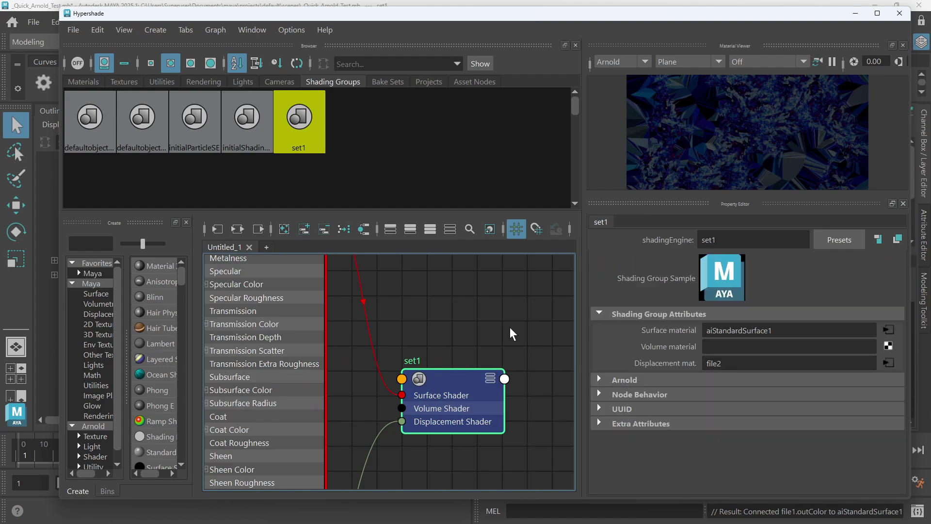
left_click(665, 230)
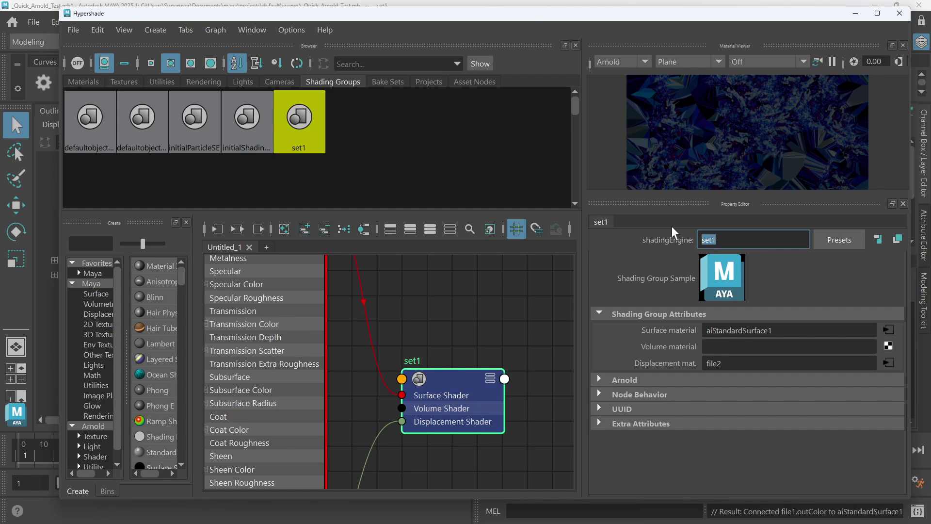
Step: Enter sub_Mat01 as the shadingEngine name, replacing set1
type("Substance")
key("BackSpace")
key("BackSpace")
key("BackSpace")
key("BackSpace")
key("BackSpace")
key("BackSpace")
key("BackSpace")
key("BackSpace")
key("BackSpace")
type("bs")
key("BackSpace")
key("BackSpace")
type("syub")
key("BackSpace")
key("BackSpace")
key("BackSpace")
type("ub_Mat01")
key("Return")
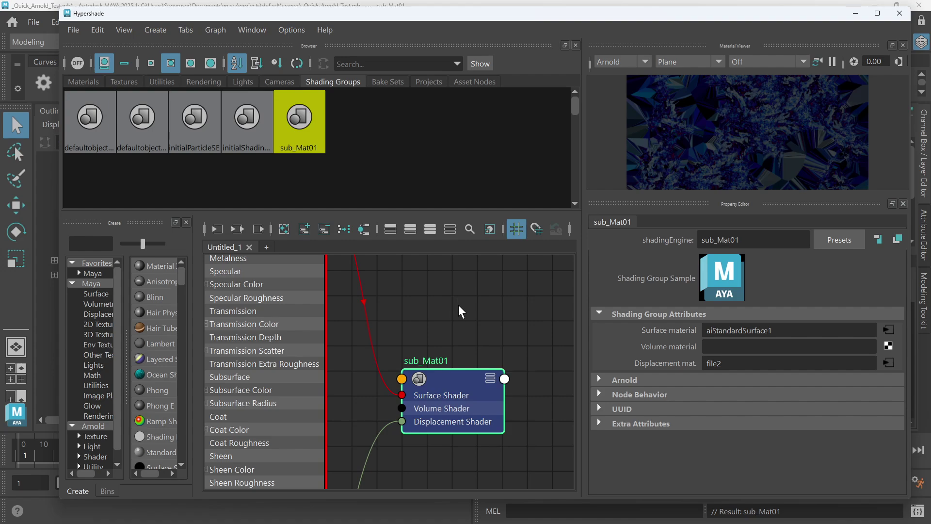
Step: Drag sub_Mat01 onto the blob, close Hypershade and start an Arnold IPR render
left_click_drag(501, 18, 181, 65)
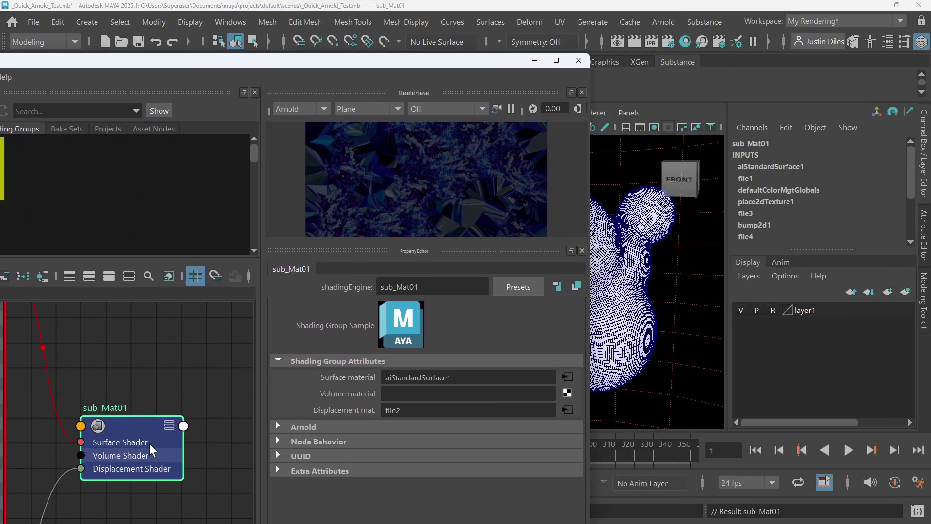
middle_click_drag(609, 289, 611, 291)
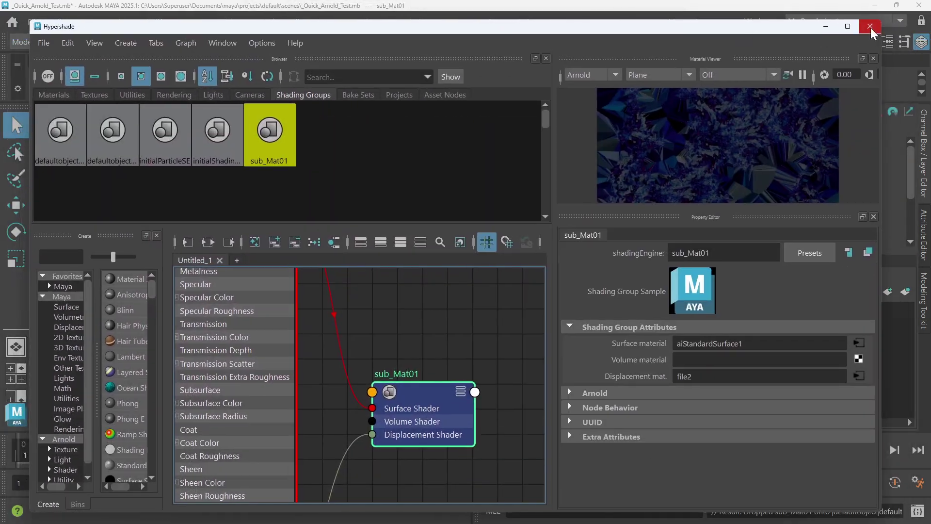
left_click(871, 27)
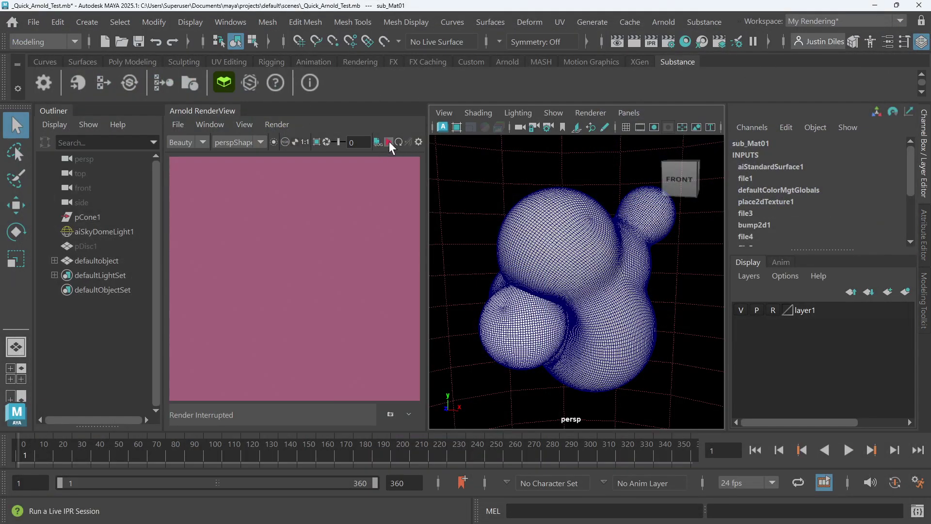
left_click(389, 141)
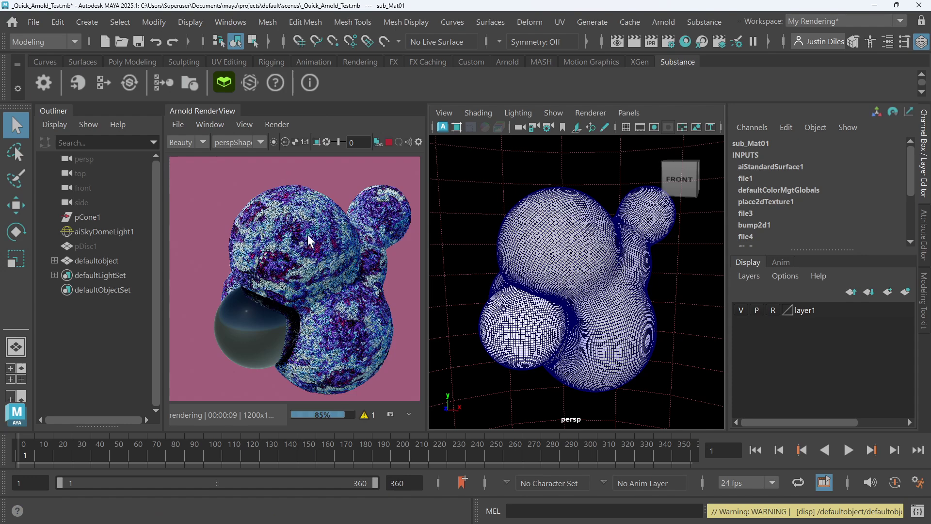
Step: Read the bounds padding warning and its recommended value in the Arnold Render Logs
left_click(364, 415)
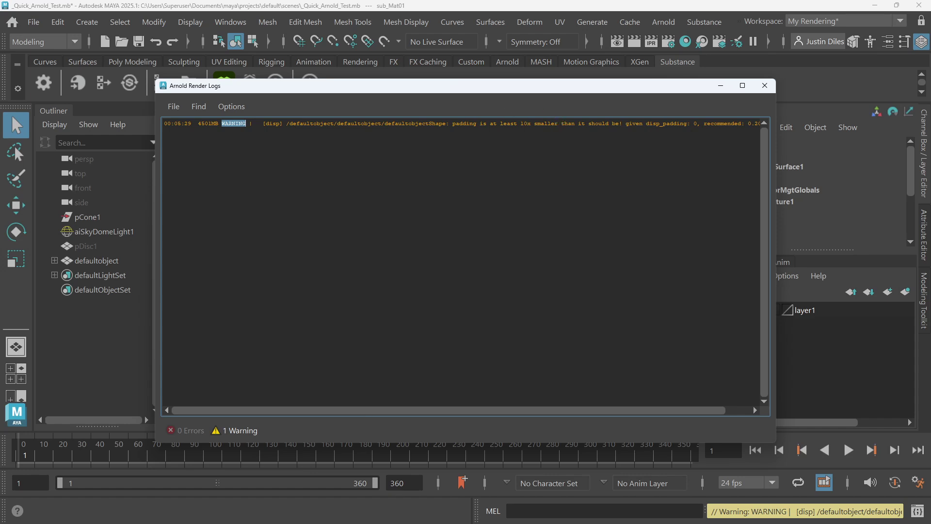
left_click_drag(463, 123, 795, 128)
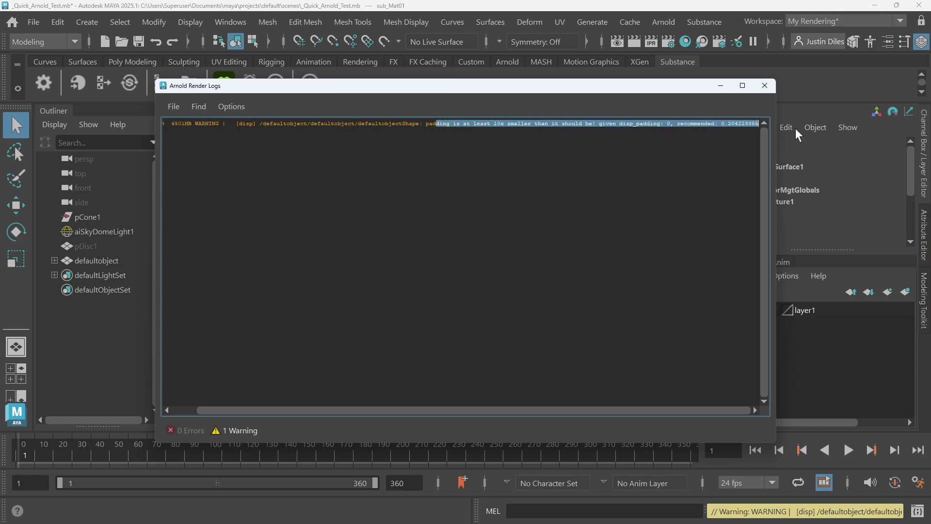
left_click(739, 123)
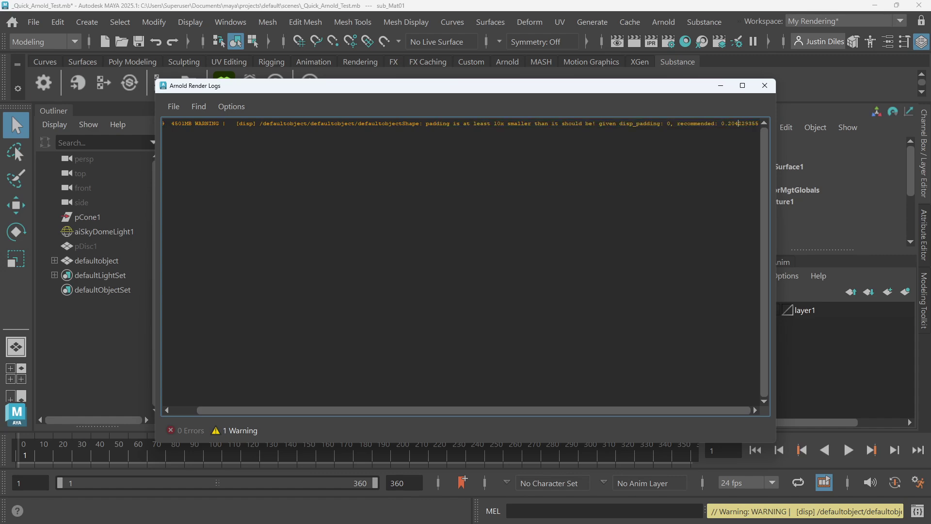
left_click_drag(724, 124, 759, 125)
left_click(765, 87)
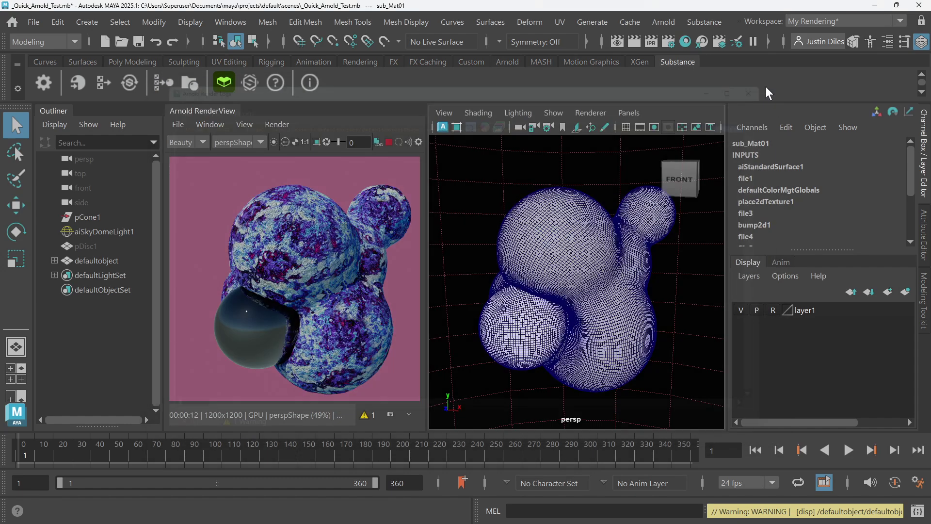
Step: Set displacementShader1's Arnold Bounds Padding to 1 in Hypershade
left_click(686, 41)
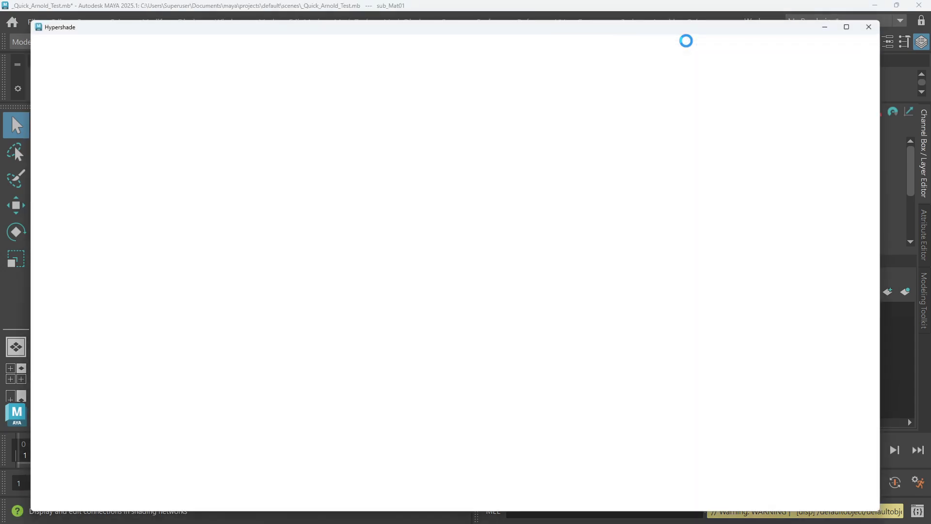
middle_click_drag(509, 294, 532, 264, "alt")
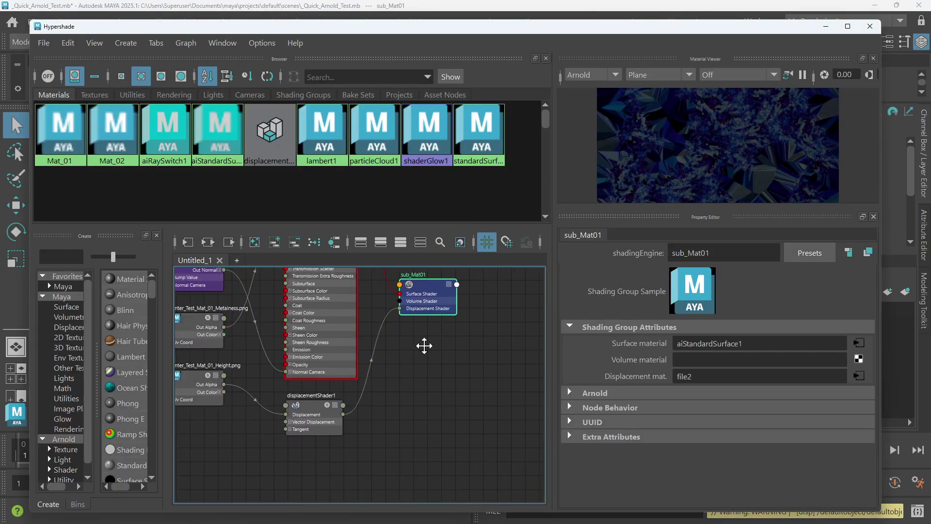
scroll(424, 345, "up", 2)
left_click(340, 379)
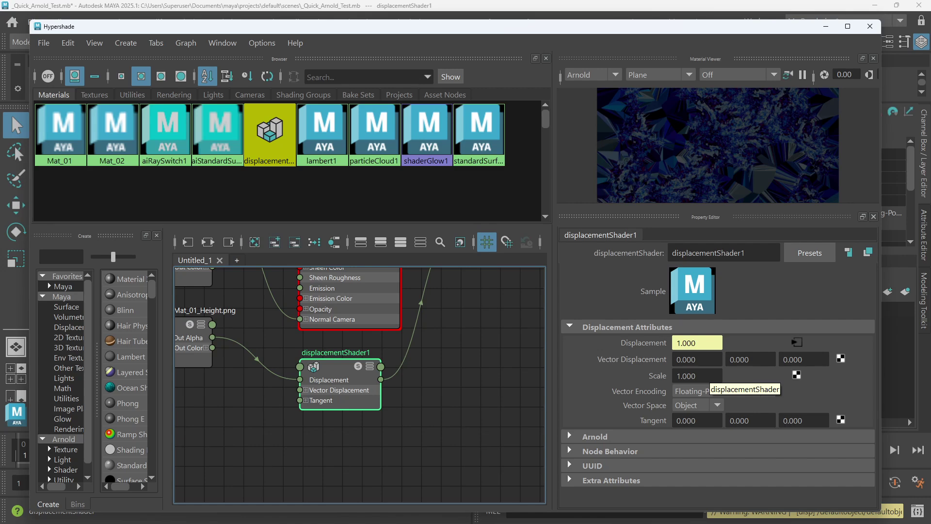
left_click(593, 436)
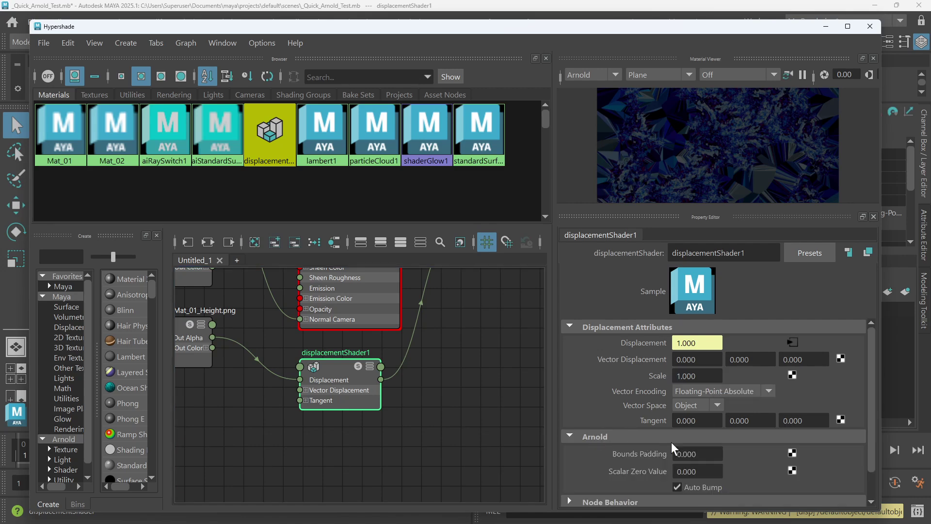
left_click(676, 452)
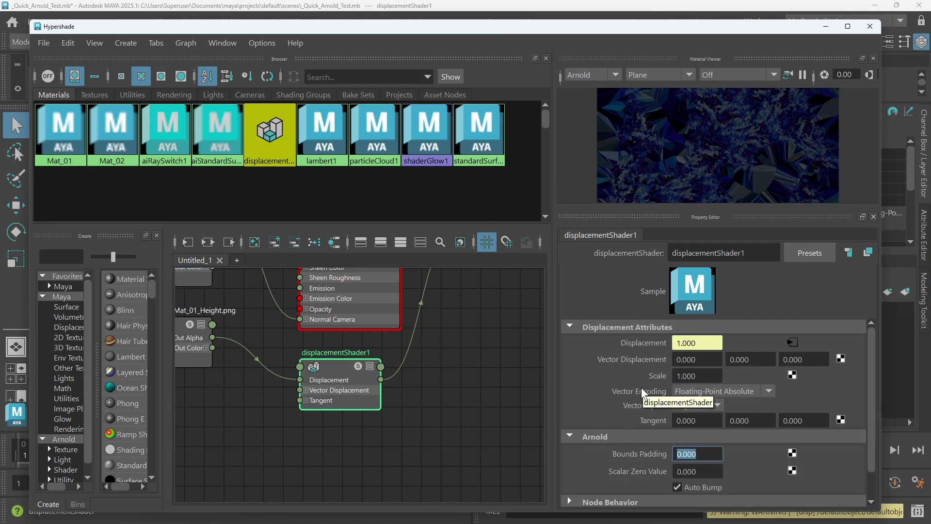
type("1")
key("Return")
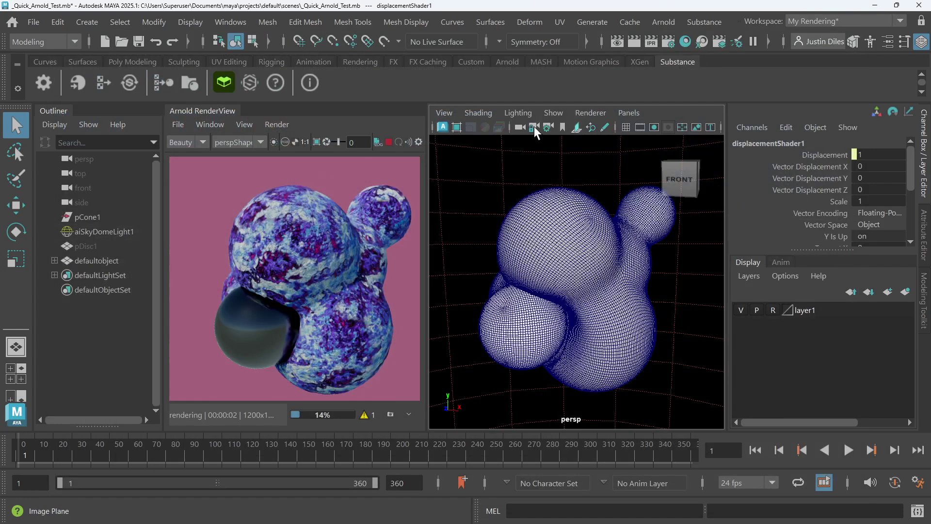
Step: Restart the Arnold IPR render with the new padding, then reopen Hypershade
left_click(389, 140)
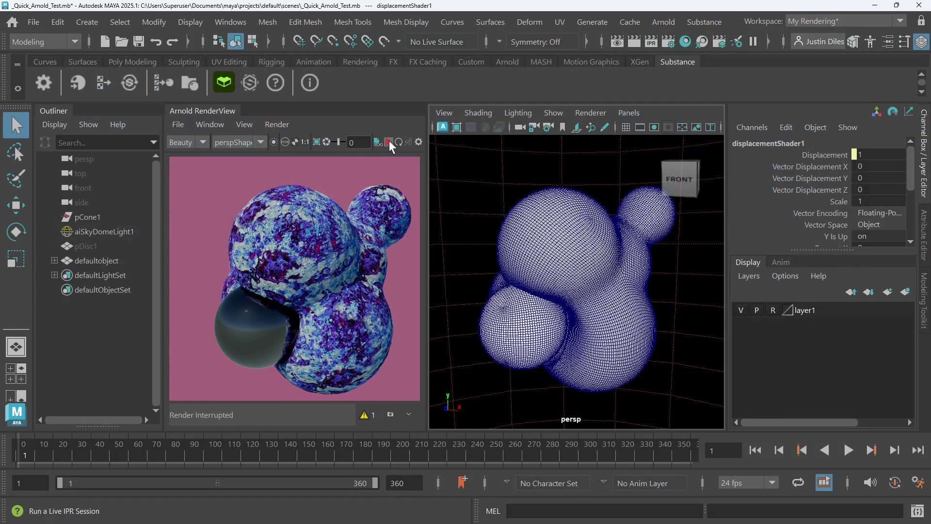
left_click(388, 141)
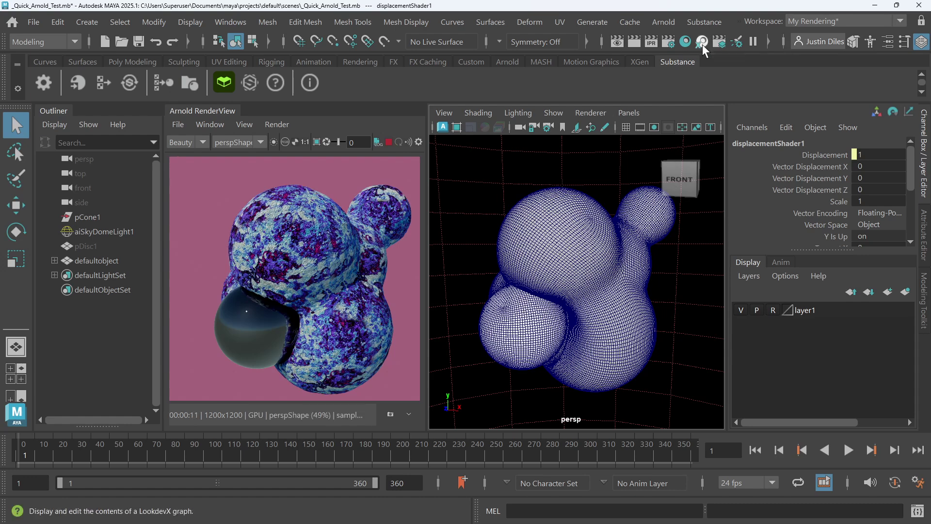
left_click(685, 41)
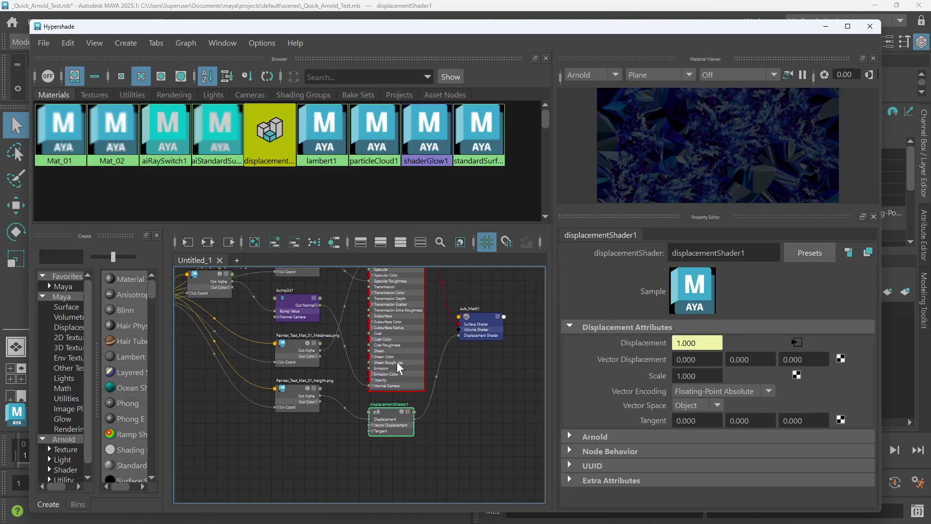
Step: Delete the BaseColor-to-Base Color link and set aiStandardSurface1's Base Color to light grey
scroll(397, 369, "up", 5)
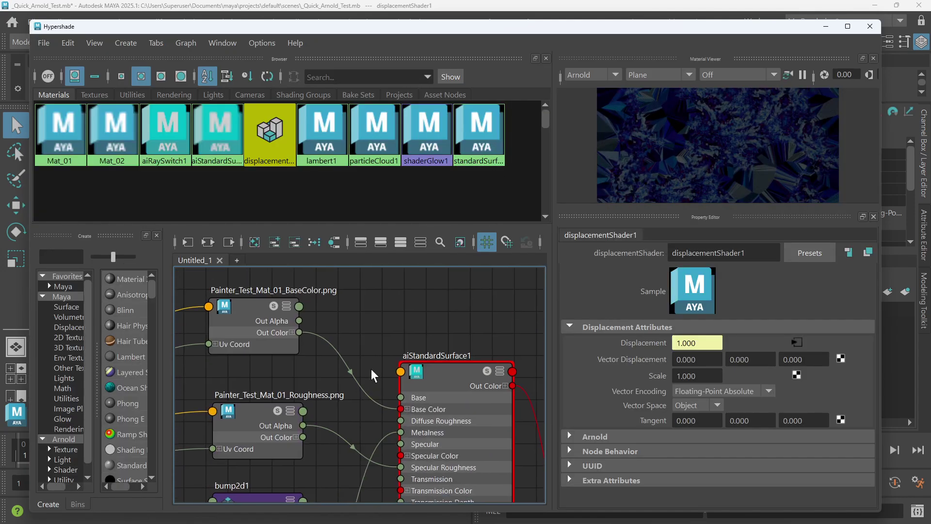
left_click_drag(351, 379, 345, 380)
key("Delete")
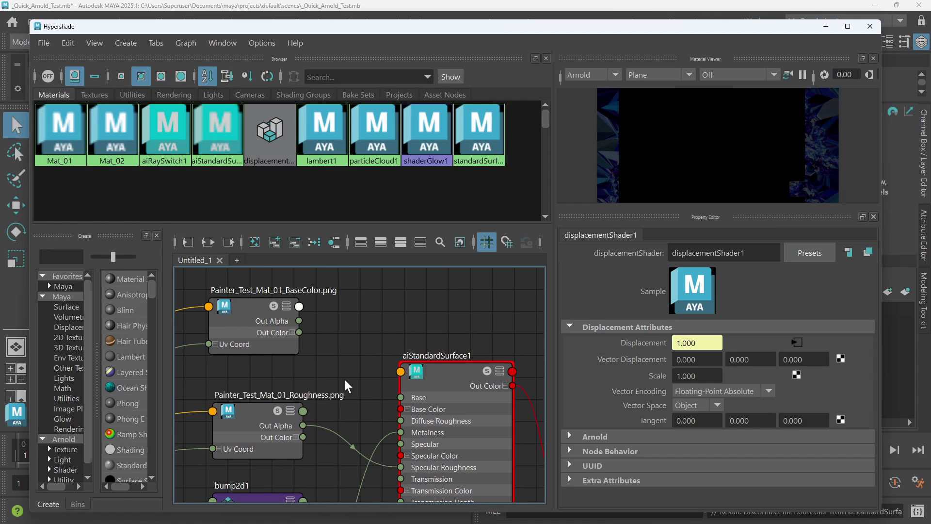
scroll(461, 342, "down", 5)
left_click(449, 378)
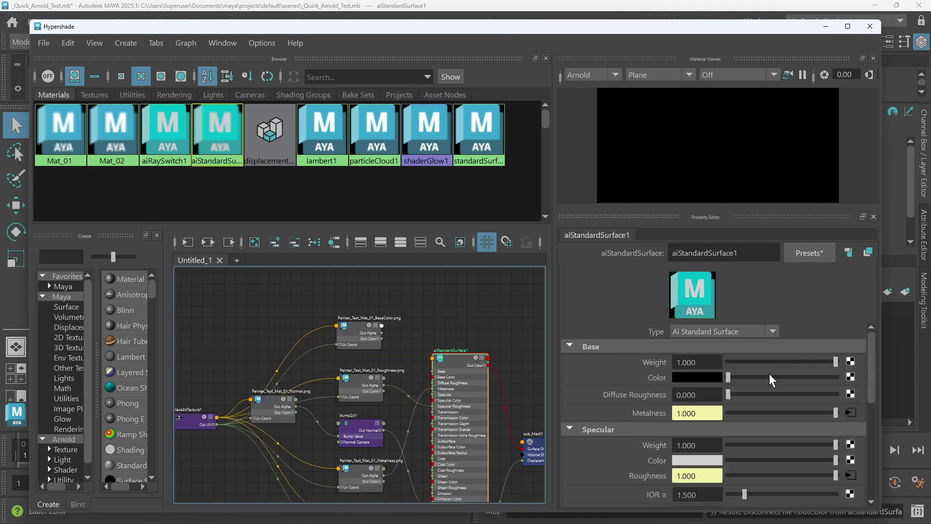
left_click_drag(730, 377, 787, 377)
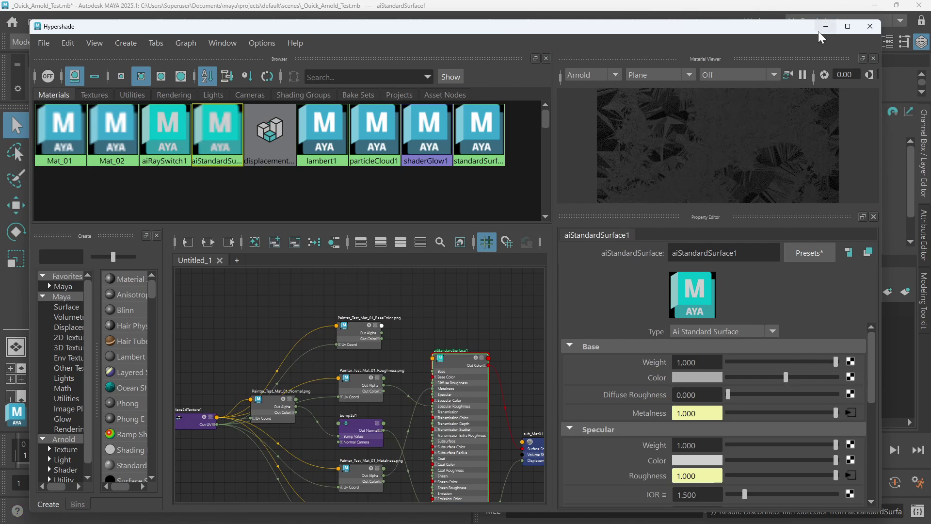
left_click_drag(705, 31, 791, 145)
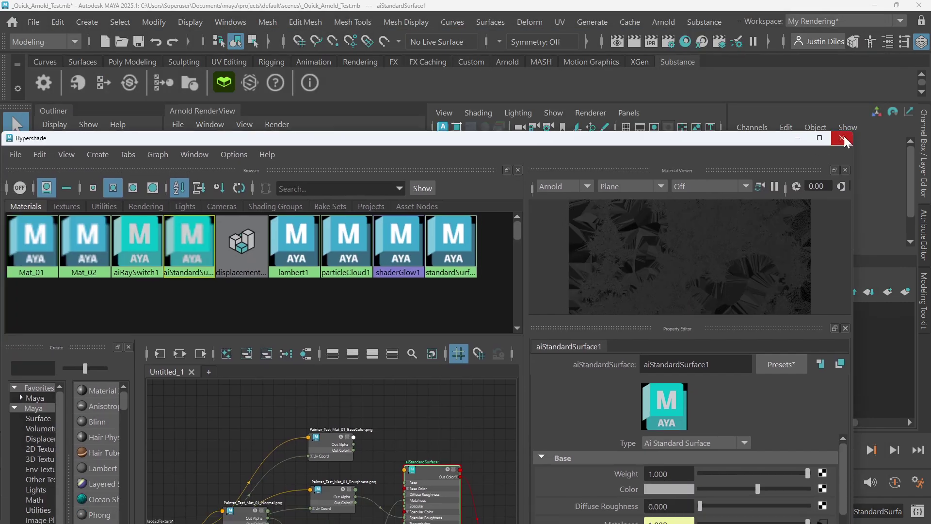
left_click_drag(548, 140, 592, 46)
Step: Close Hypershade and zoom in on the blob for a close-up render of its rough surface
left_click(889, 44)
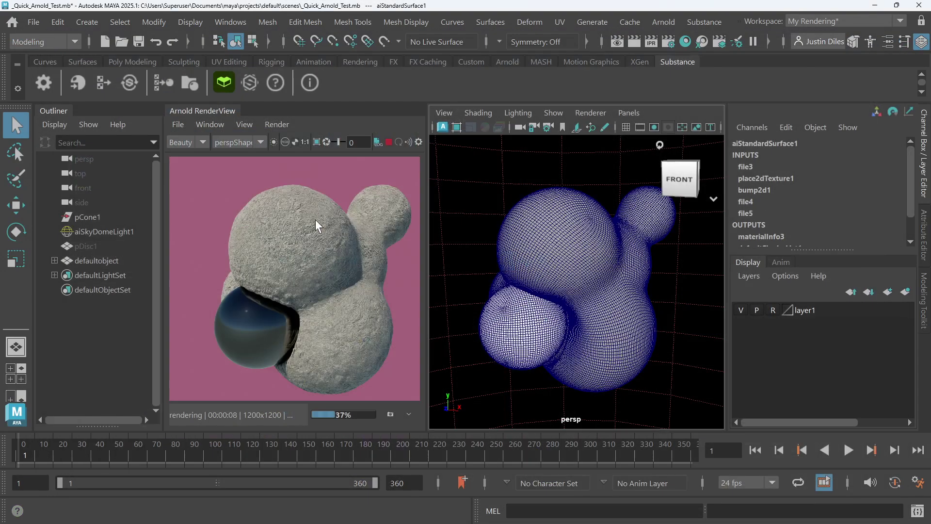
scroll(596, 213, "up", 3)
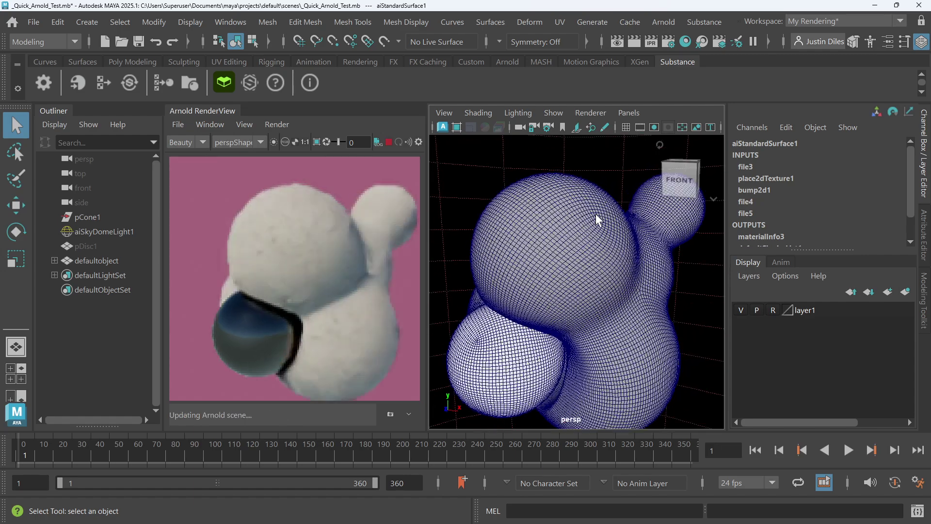
scroll(595, 213, "up", 5)
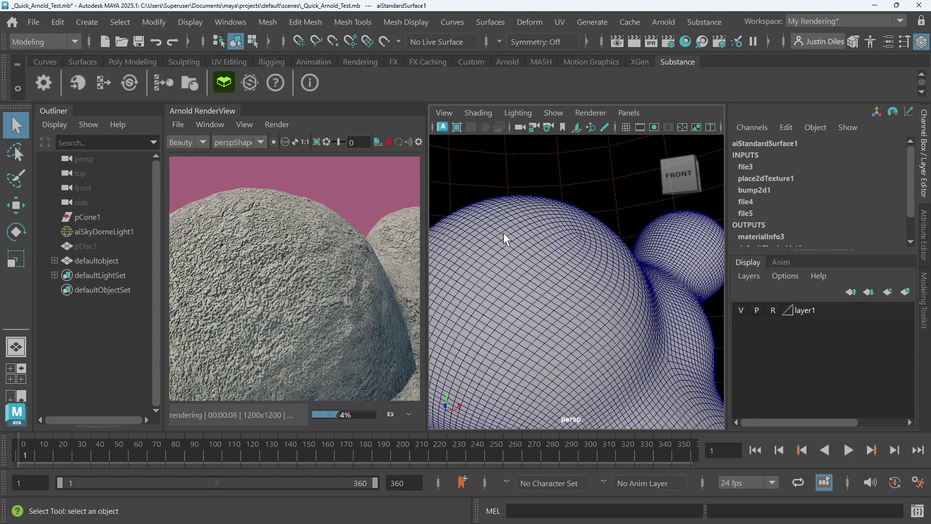
Step: Rearrange the Metalness and bump2d1 nodes, then delete bump2d1's Out Normal to Normal Camera wire
left_click(685, 39)
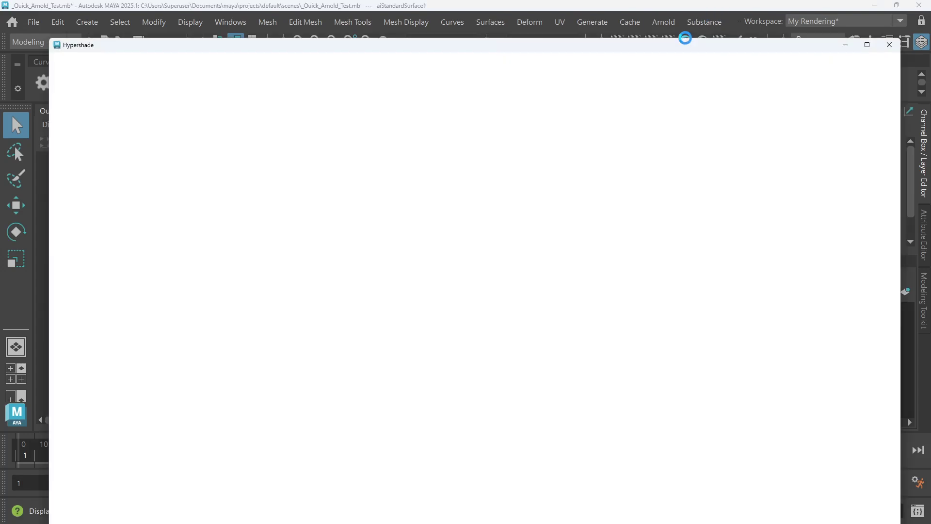
scroll(481, 377, "up", 5)
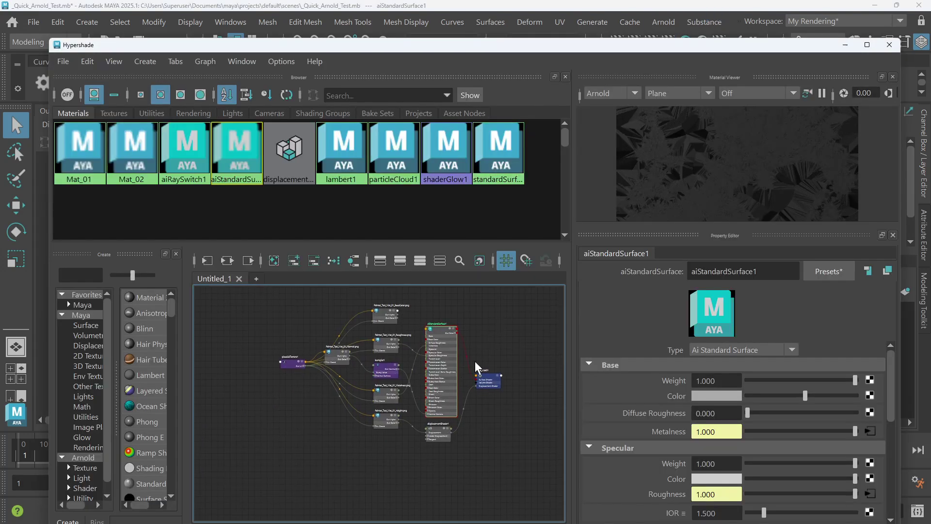
scroll(415, 400, "down", 3)
mouse_move(389, 380)
middle_mouse_down()
mouse_move(445, 376)
mouse_move(390, 397)
middle_mouse_up()
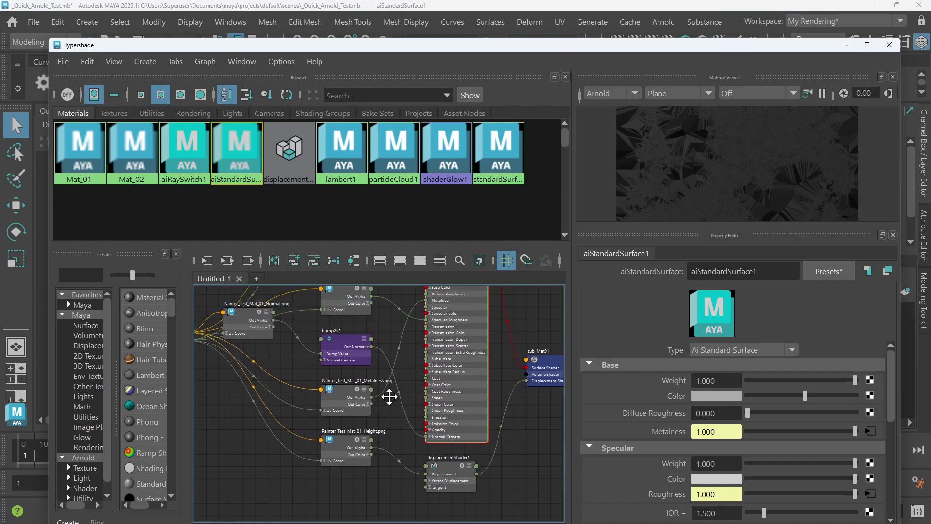
scroll(359, 378, "up", 3)
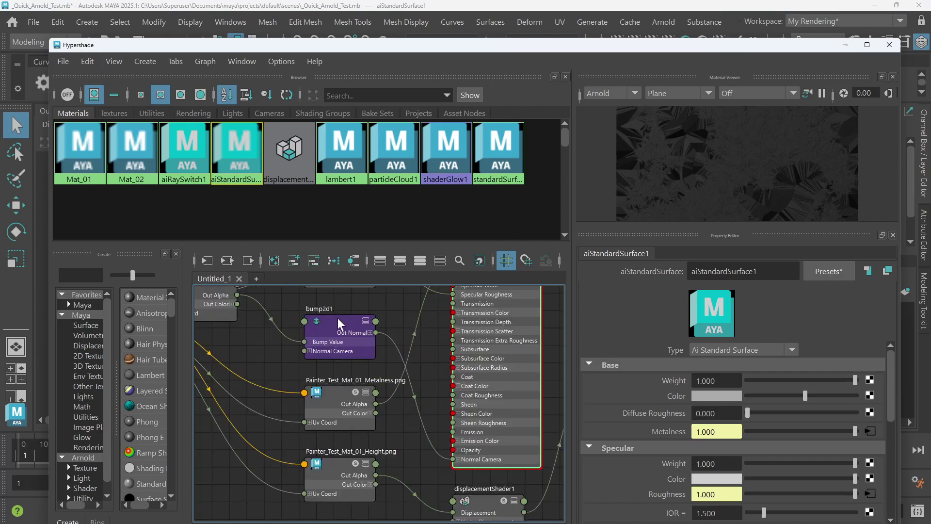
left_click_drag(338, 318, 334, 334)
left_click_drag(342, 394, 345, 307)
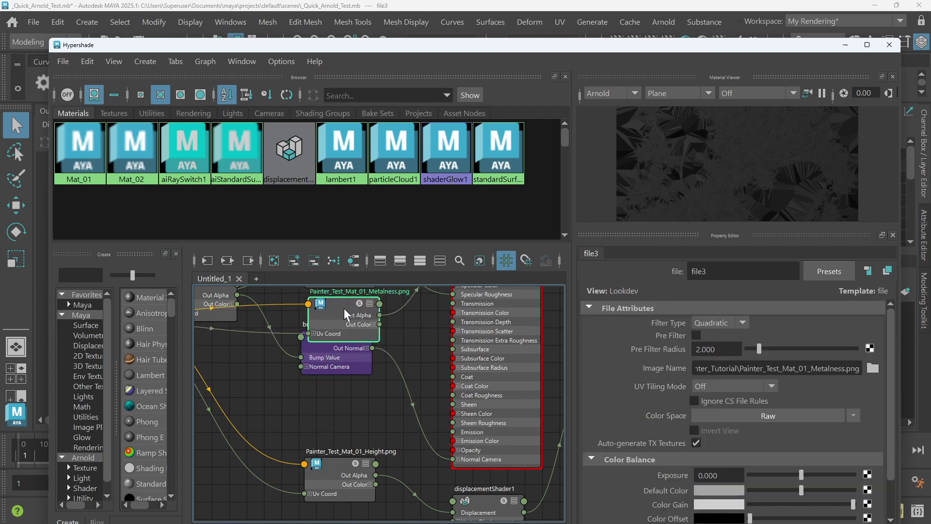
left_click_drag(346, 368, 353, 419)
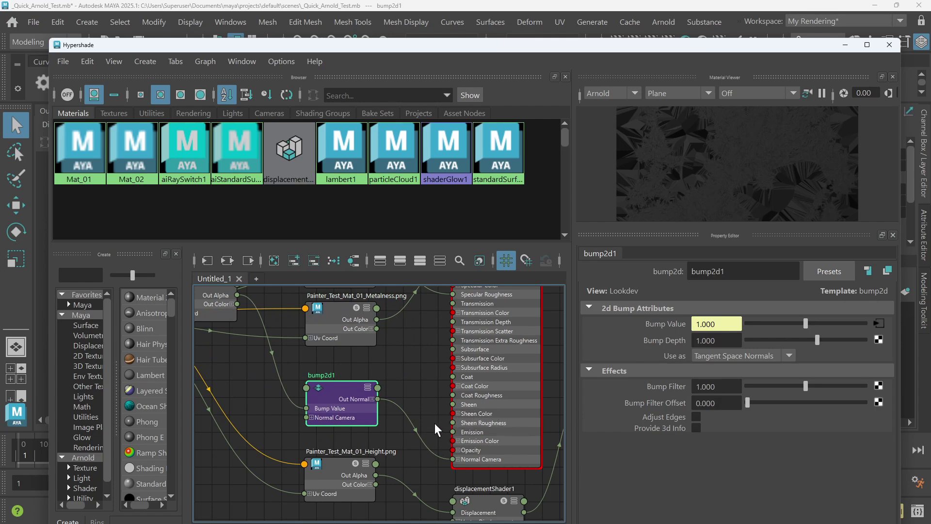
left_click_drag(405, 442, 405, 443)
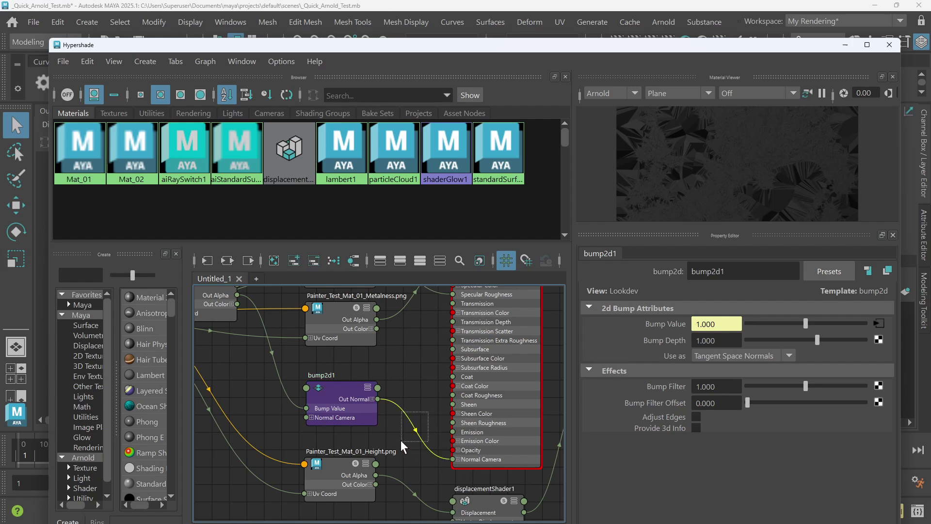
key("Delete")
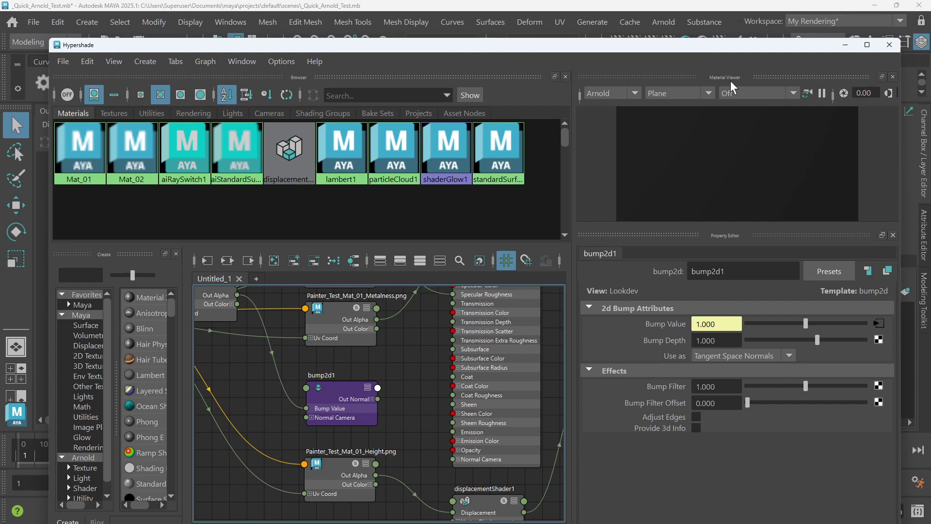
Step: Re-render the blob in Arnold RenderView using Render > Update Full Scene
left_click(844, 44)
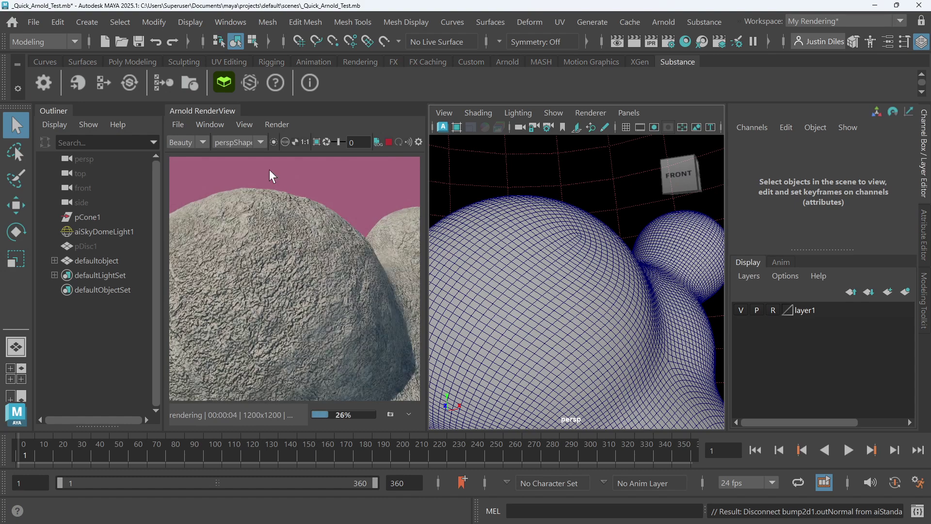
left_click(275, 121)
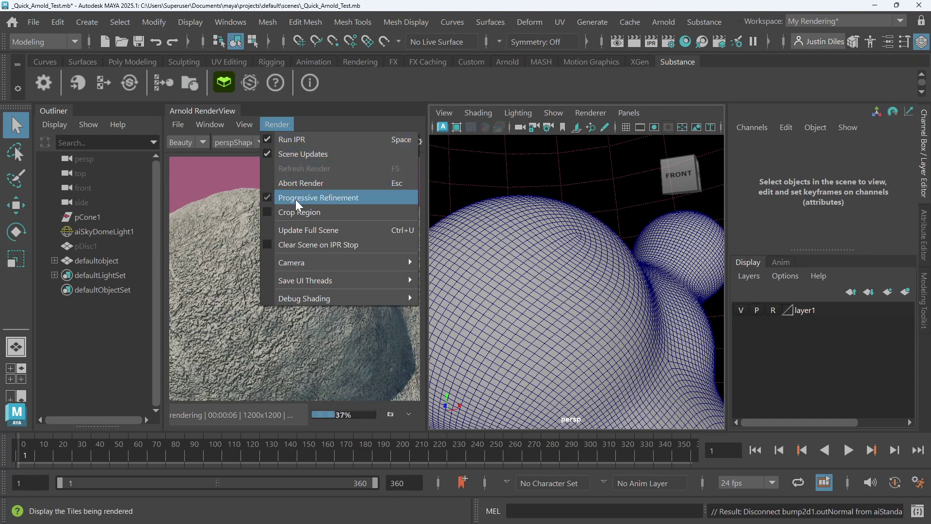
left_click(298, 231)
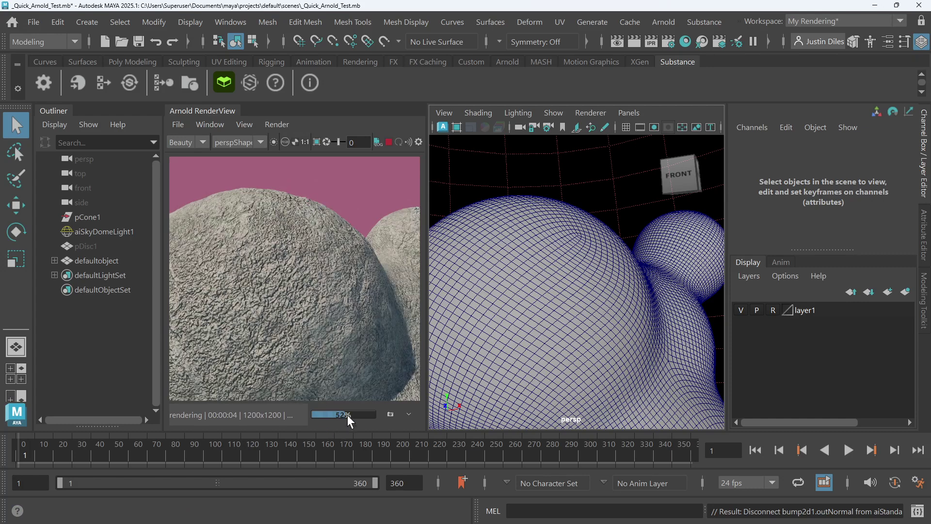
Step: Reconnect bump2d1's Out Normal to aiStandardSurface1's Normal Camera
left_click(687, 39)
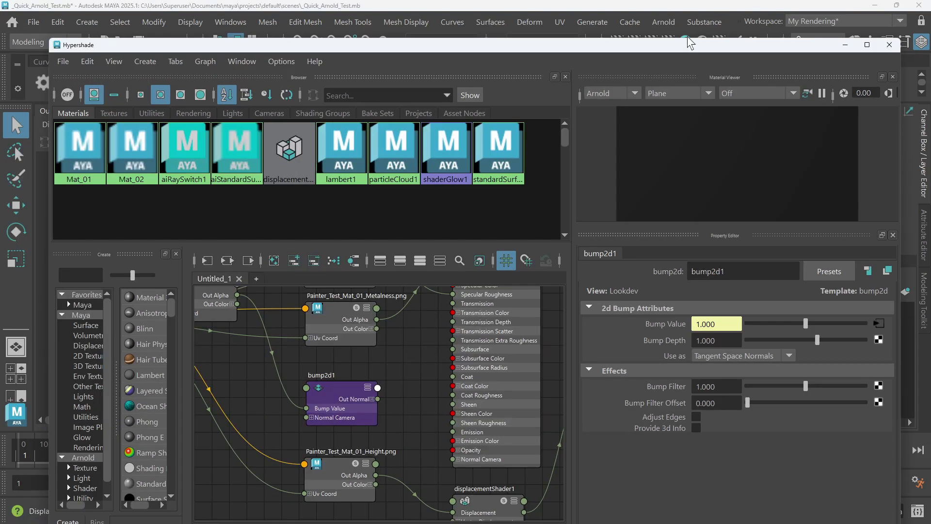
left_click_drag(378, 399, 453, 453)
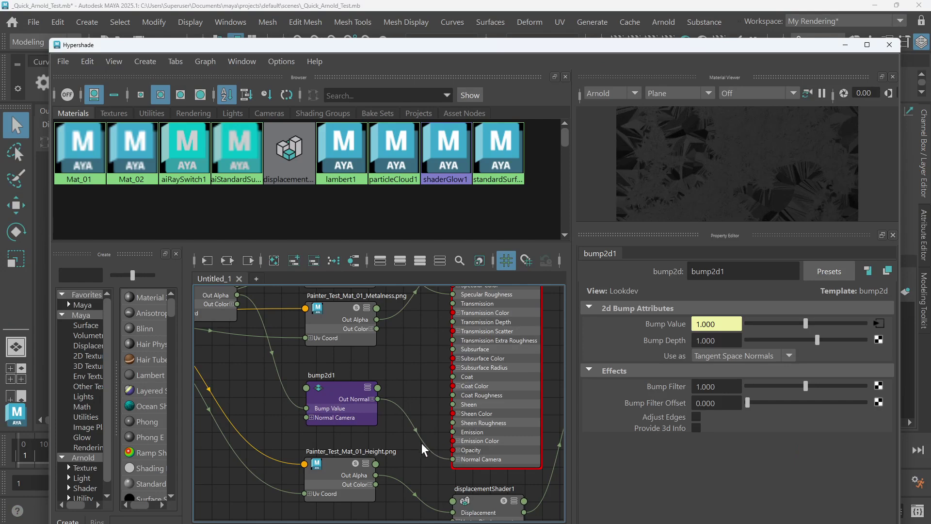
middle_click_drag(421, 444, 399, 353)
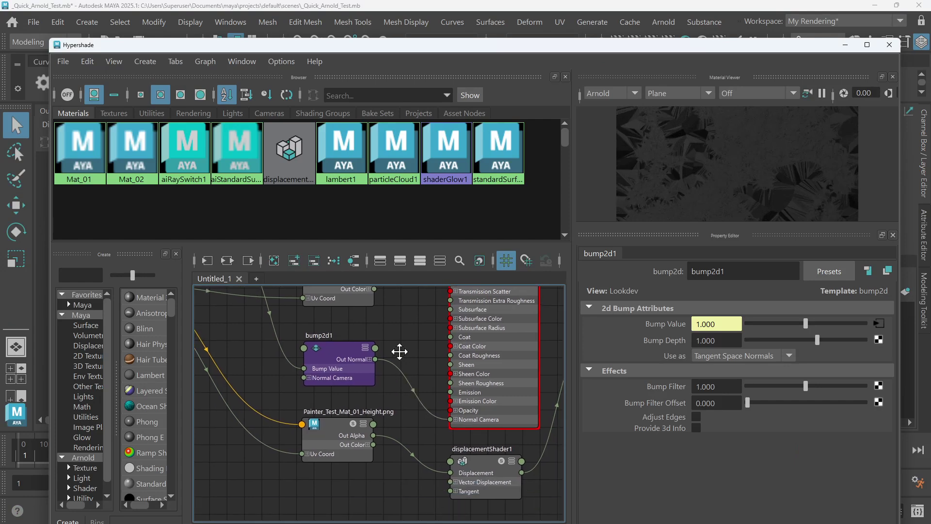
Step: Set displacementShader1's Scale to 0 in the Property Editor
left_click(334, 418)
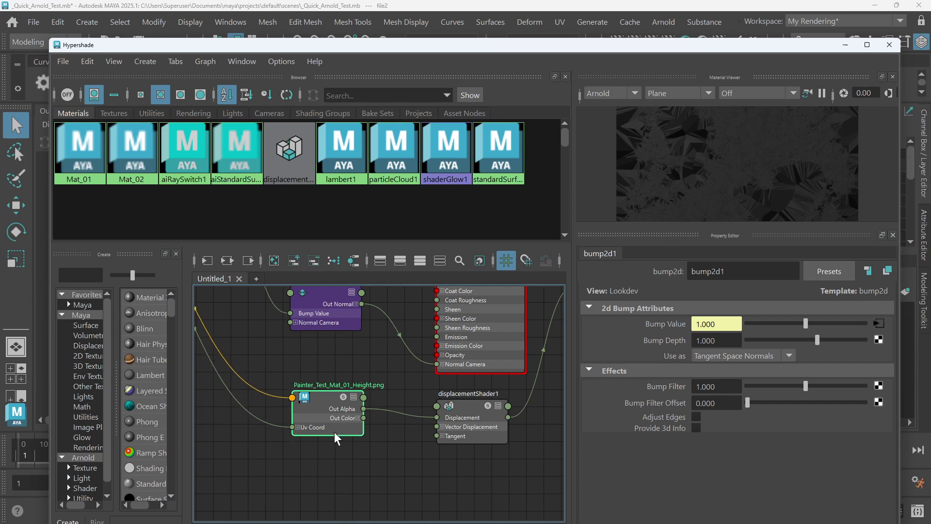
left_click(467, 413)
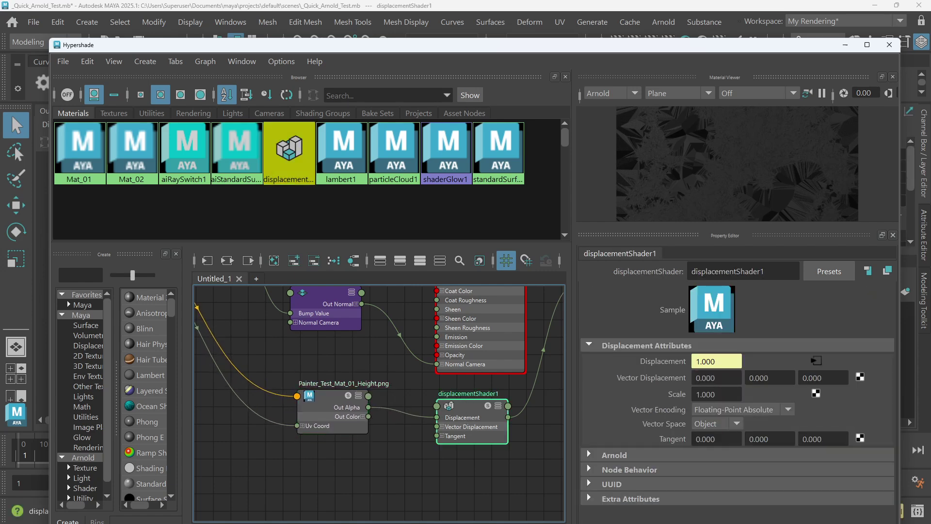
left_click(716, 394)
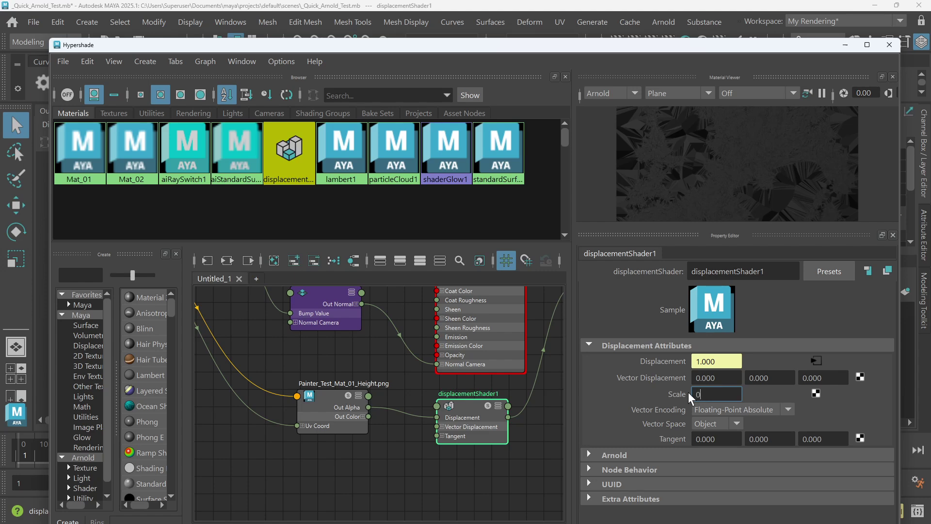
key("Return")
left_click(650, 7)
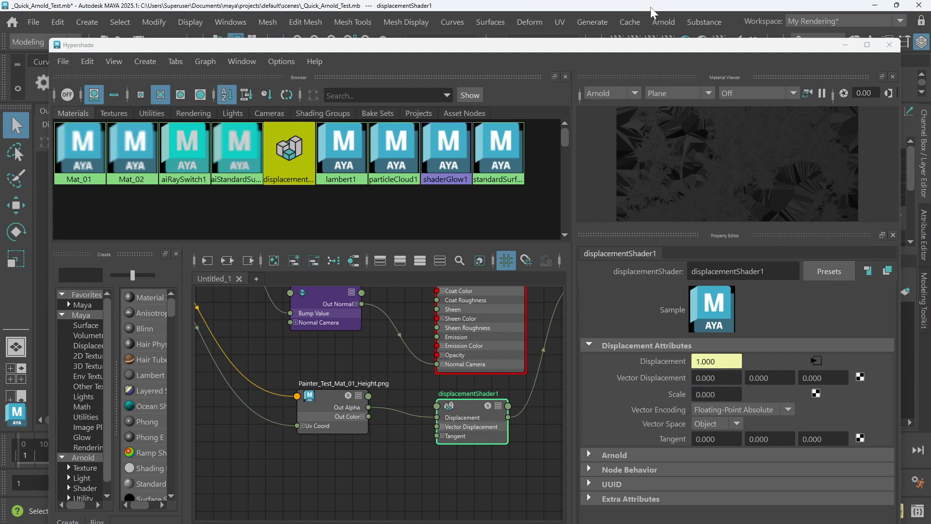
left_click(846, 45)
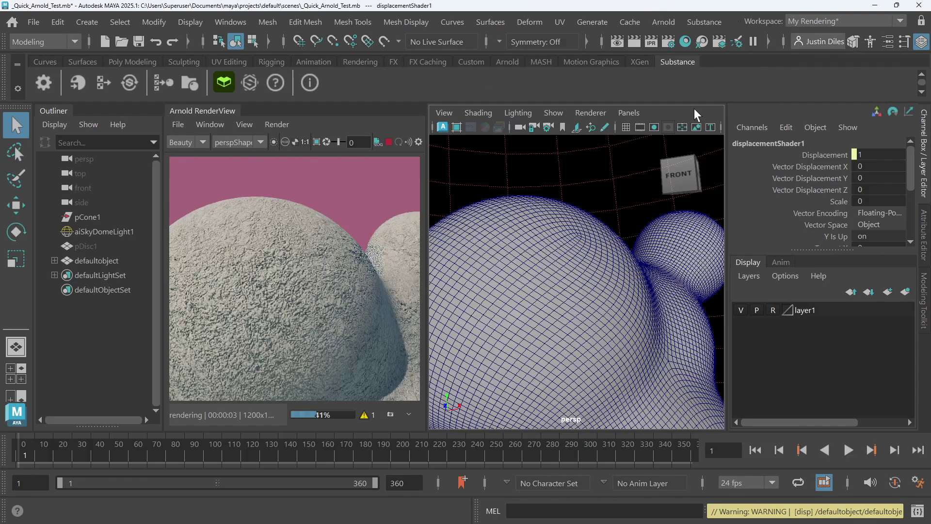
Step: Stop and restart the Arnold IPR render, then break the bump2d1 to Normal Camera link again
left_click(388, 142)
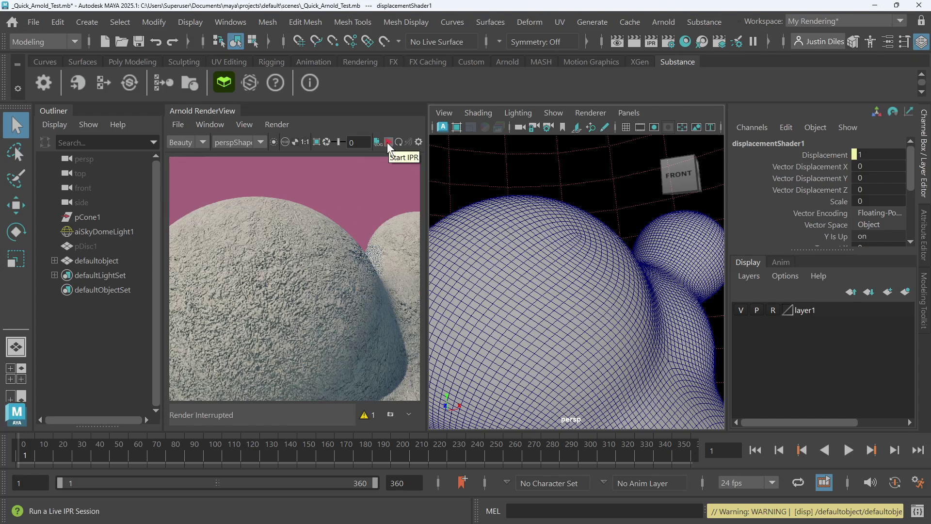
left_click(388, 141)
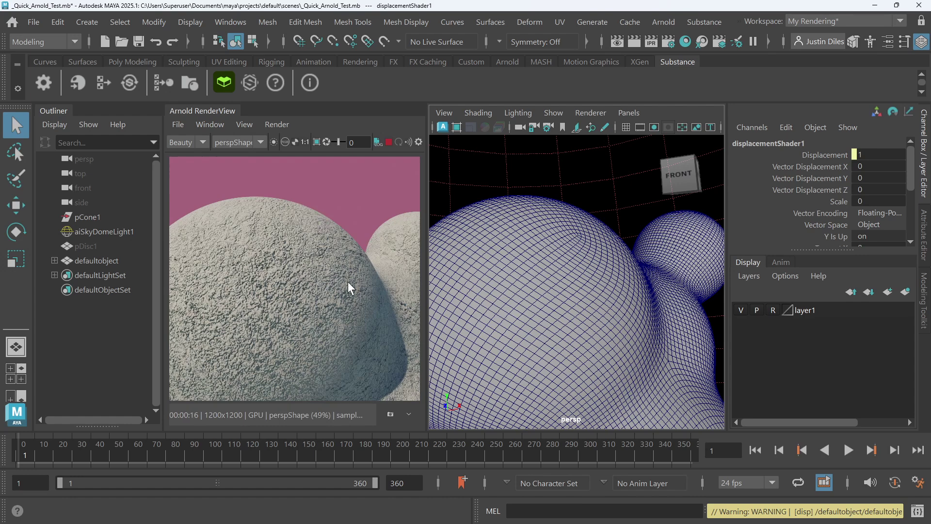
left_click(685, 42)
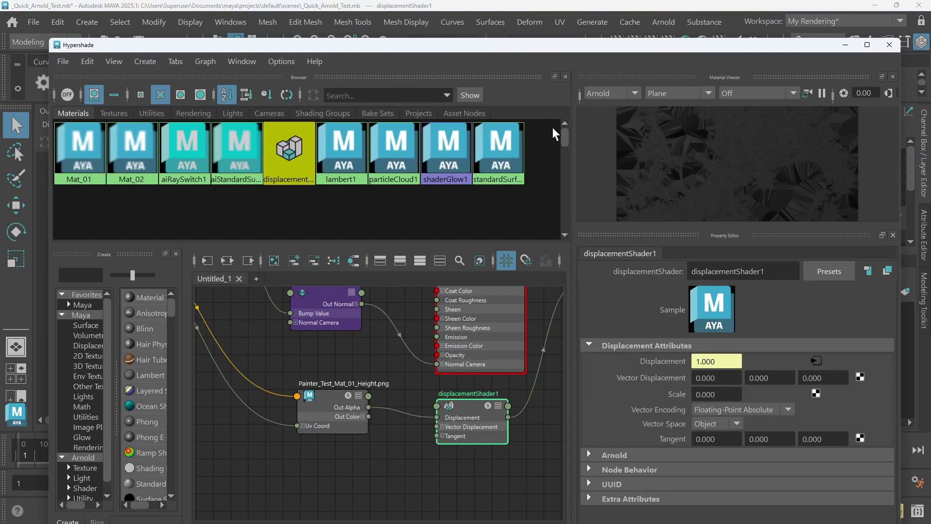
left_click(385, 340)
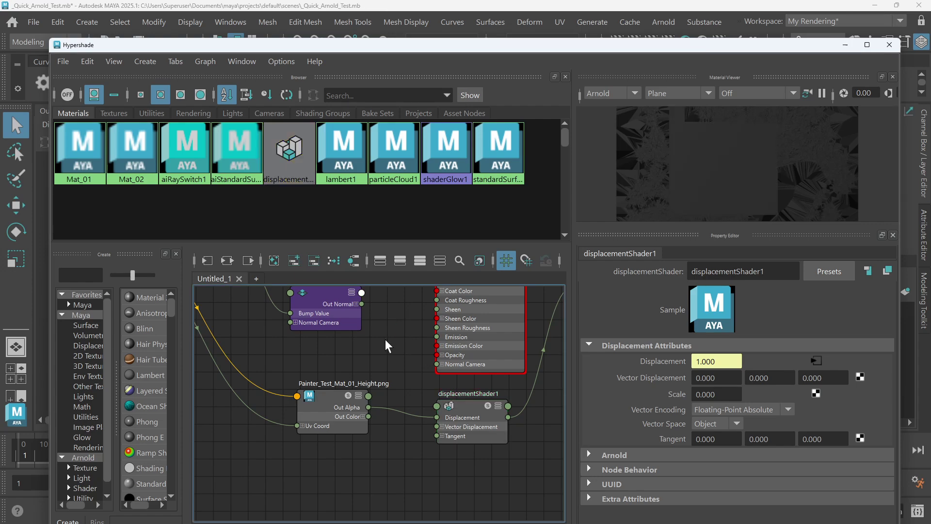
left_click(845, 44)
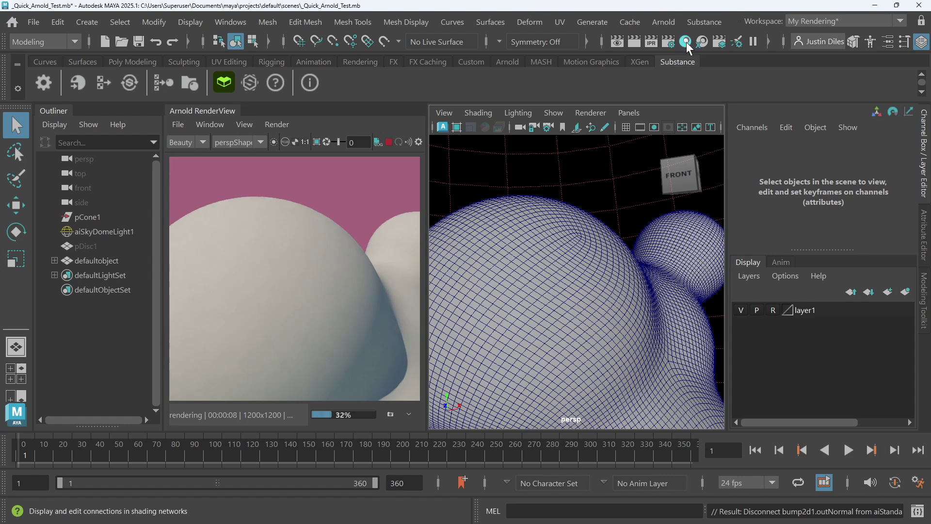
Step: Select the blob mesh and expand the Arnold section of its shape attributes
left_click(541, 224)
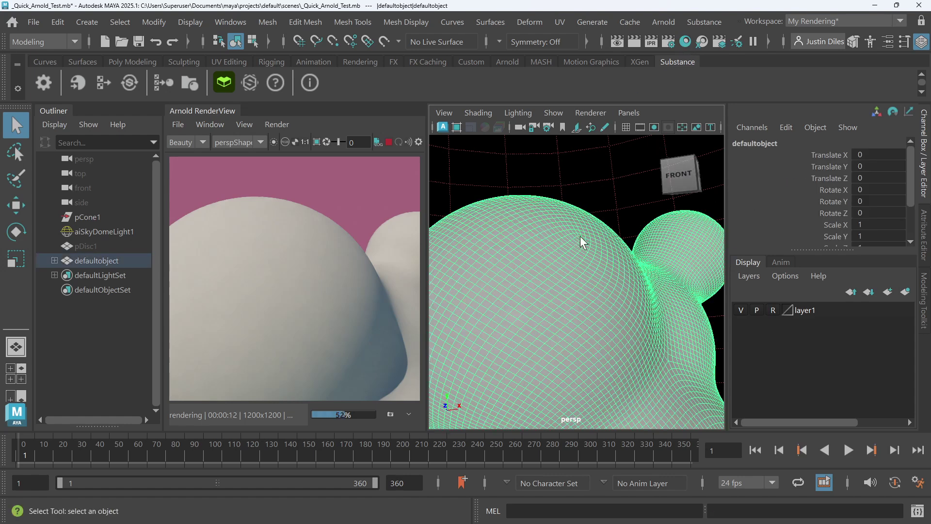
left_click(924, 236)
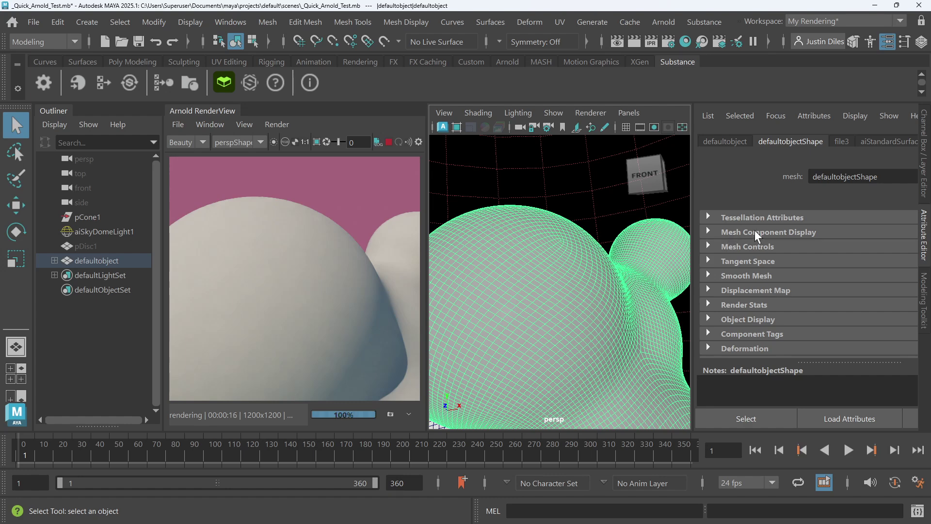
scroll(757, 261, "down", 3)
scroll(769, 267, "up", 3)
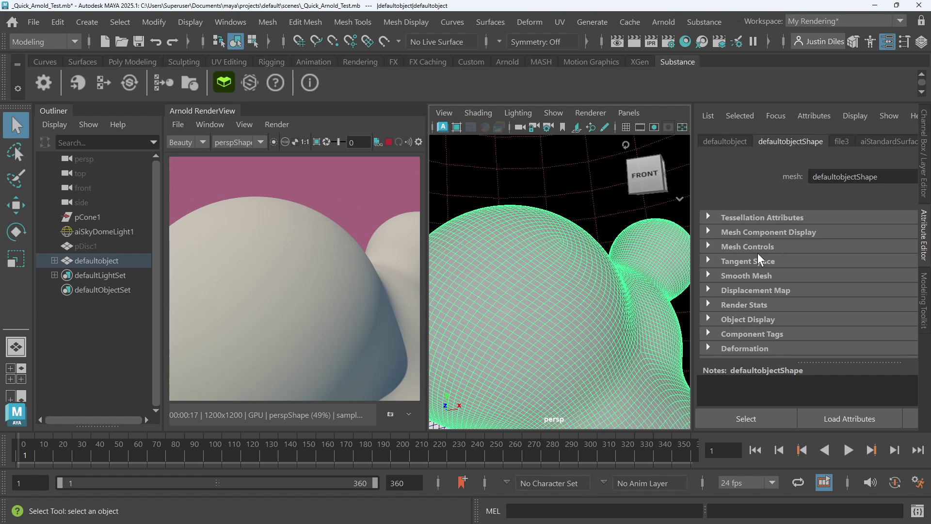
scroll(758, 254, "down", 2)
left_click(734, 305)
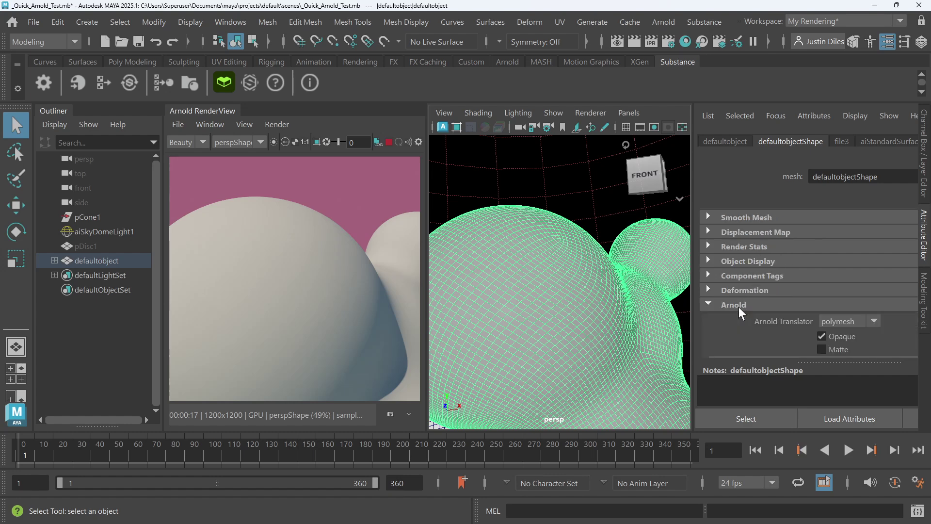
Step: Set the Arnold subdivision Type to catclark with 2 iterations
scroll(762, 309, "down", 10)
scroll(804, 286, "down", 4)
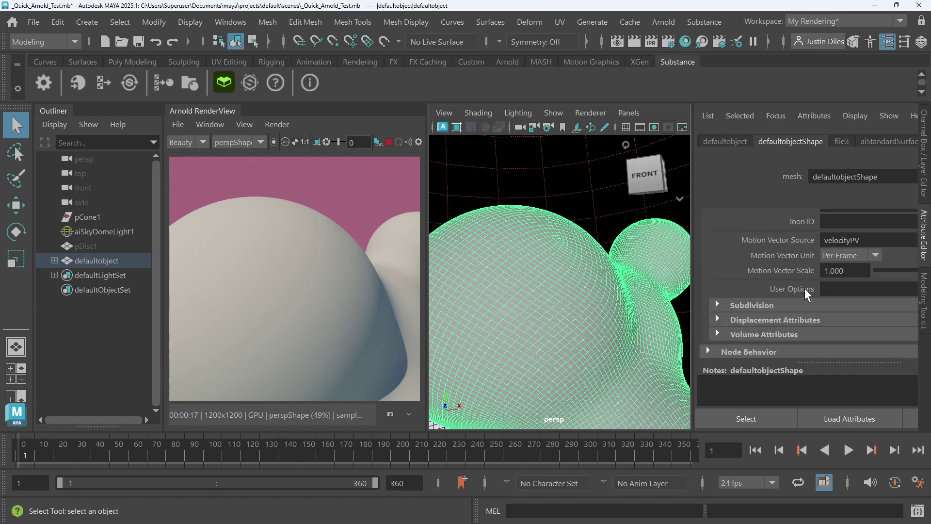
left_click(768, 278)
left_click(864, 290)
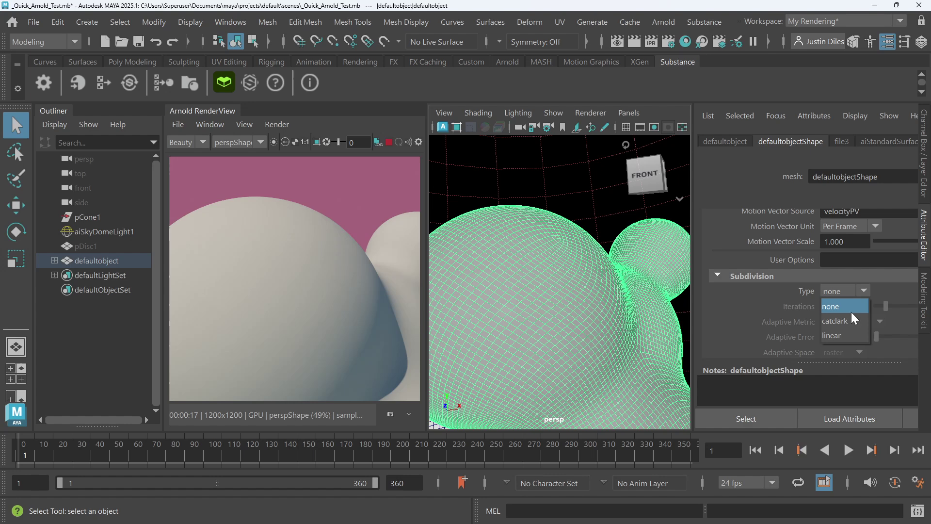
left_click(849, 313)
double_click(844, 306)
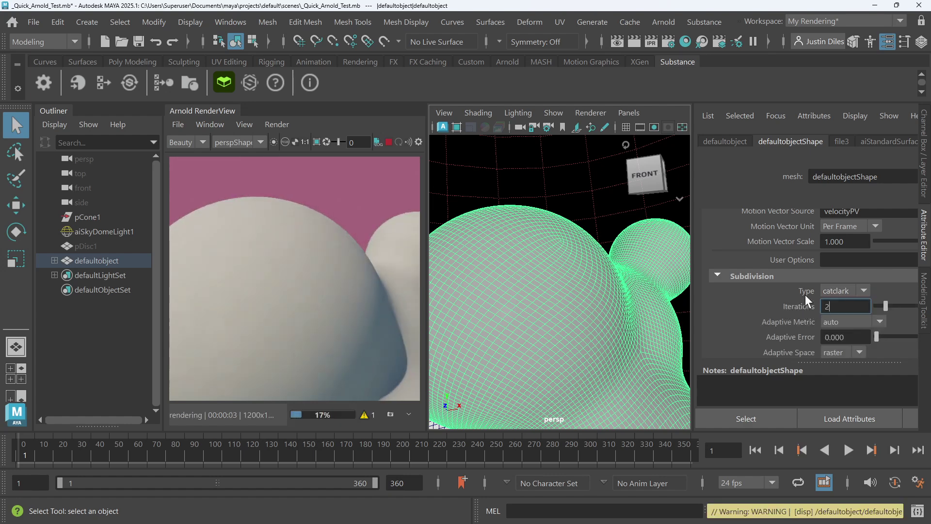
type("2")
key("Return")
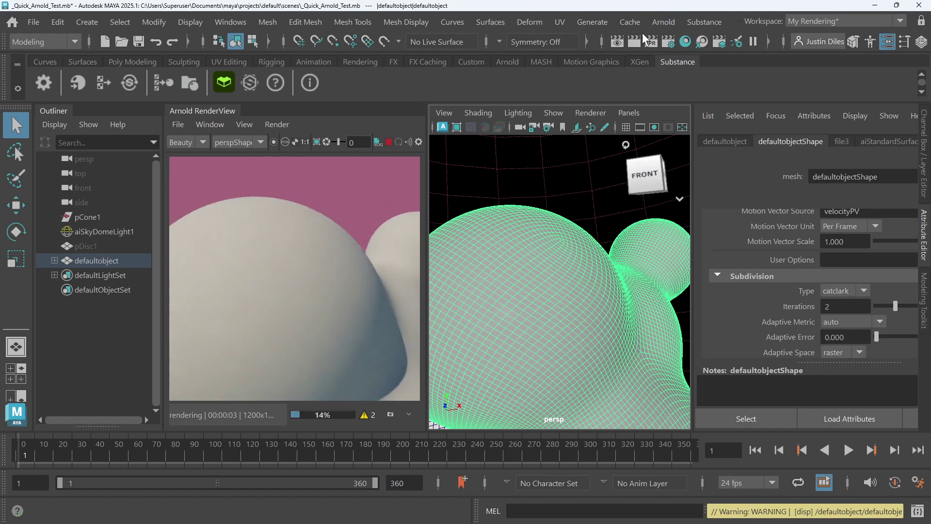
Step: Set displacementShader1's Scale to 1 and minimize the Hypershade to view the render
left_click(683, 42)
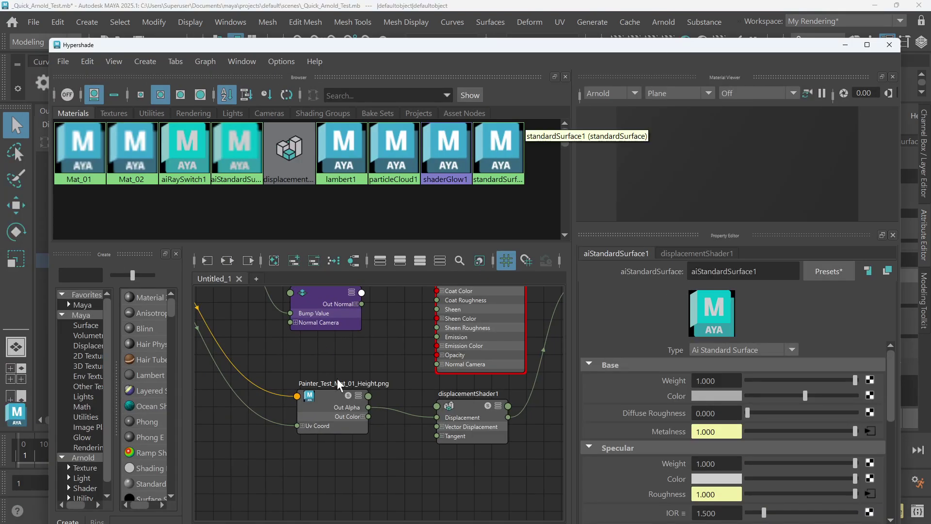
left_click(466, 410)
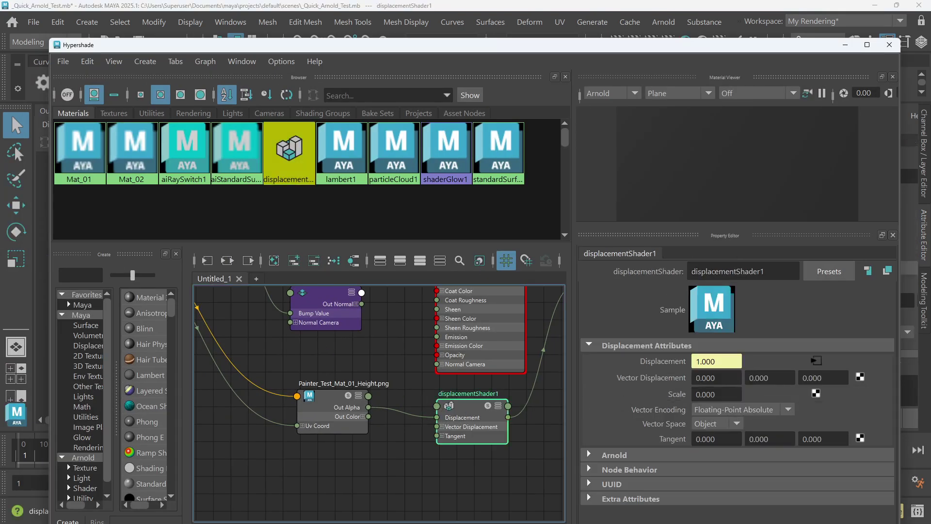
double_click(706, 394)
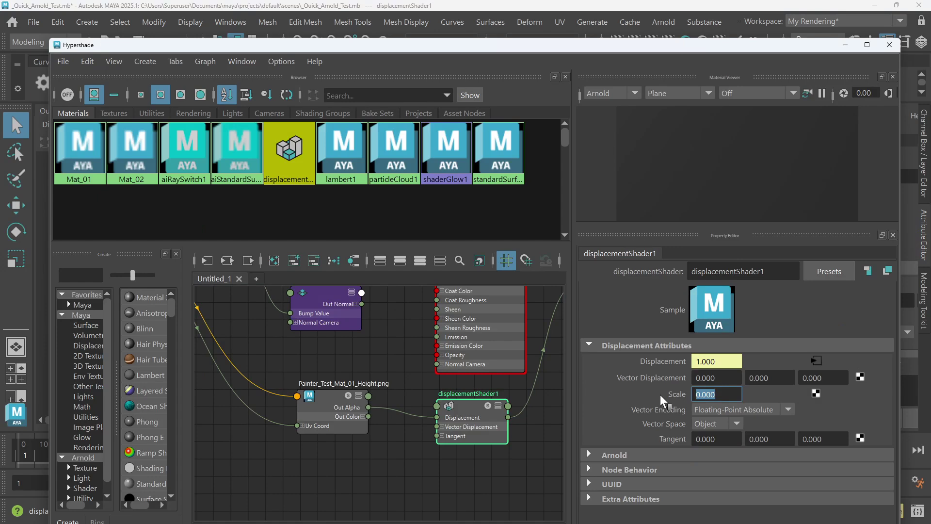
type("1")
key("Return")
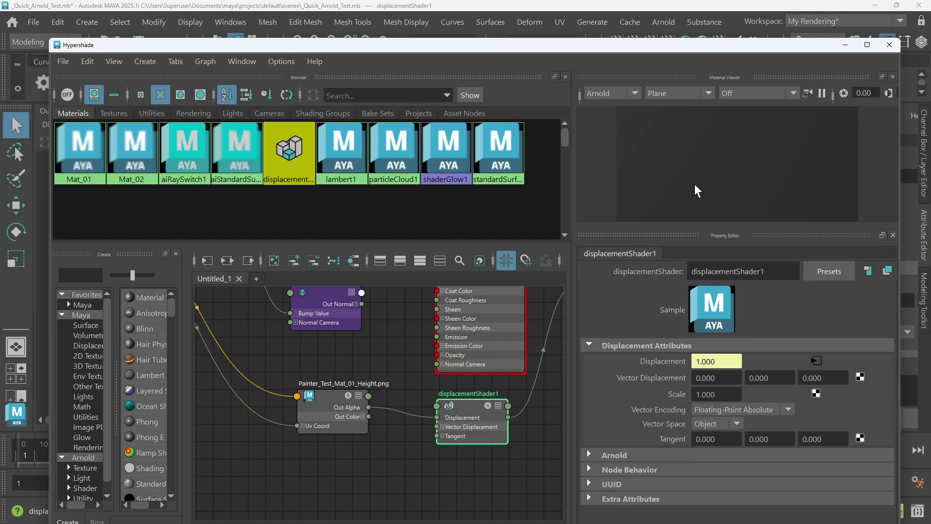
left_click(845, 45)
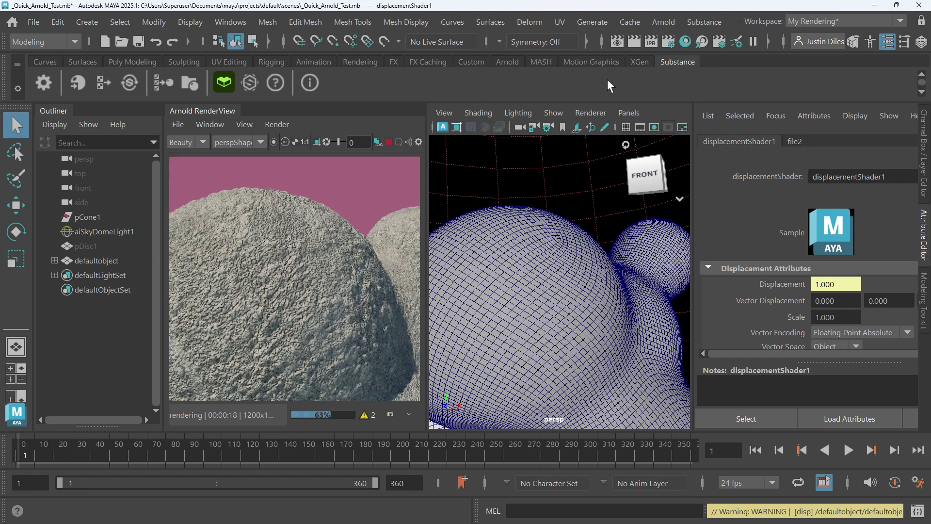
Step: Set displacementShader1's Scale to 0.5
left_click(686, 42)
left_click(346, 405)
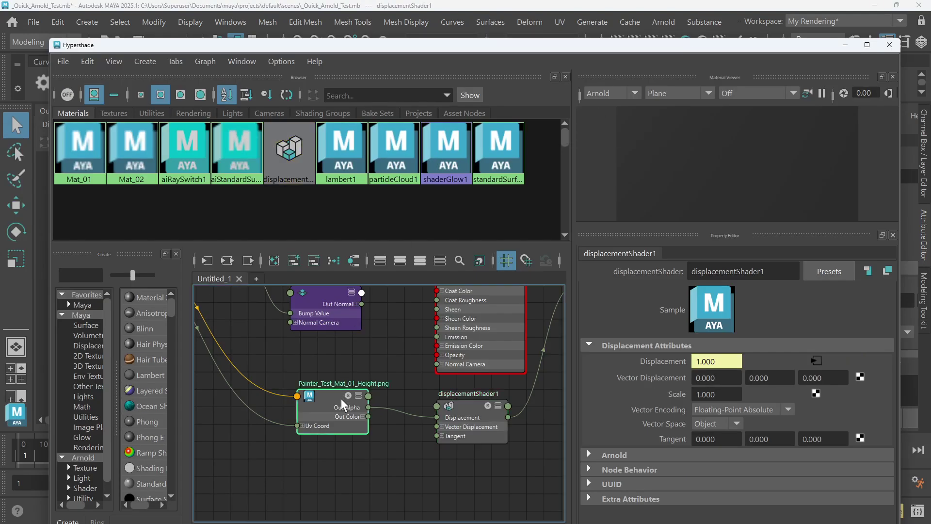
left_click_drag(470, 406, 470, 402)
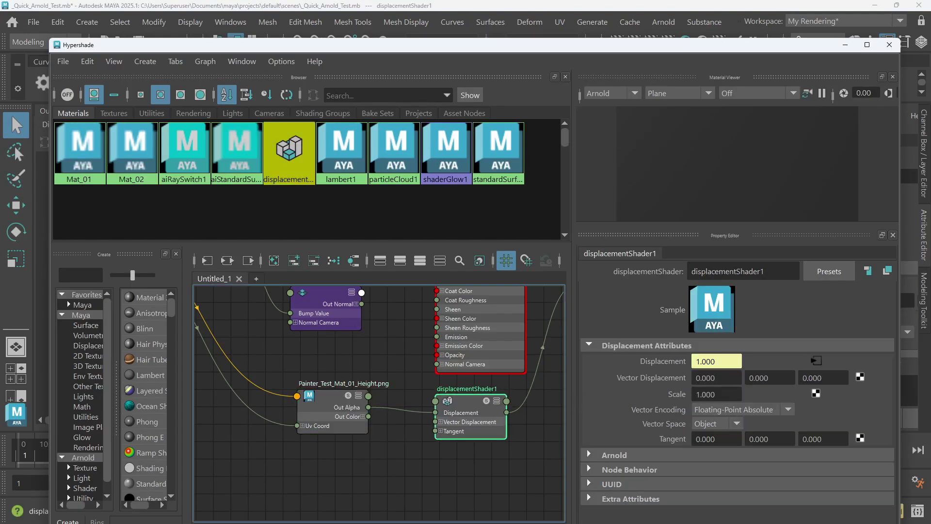
left_click(716, 394)
type("0.5")
key("Return")
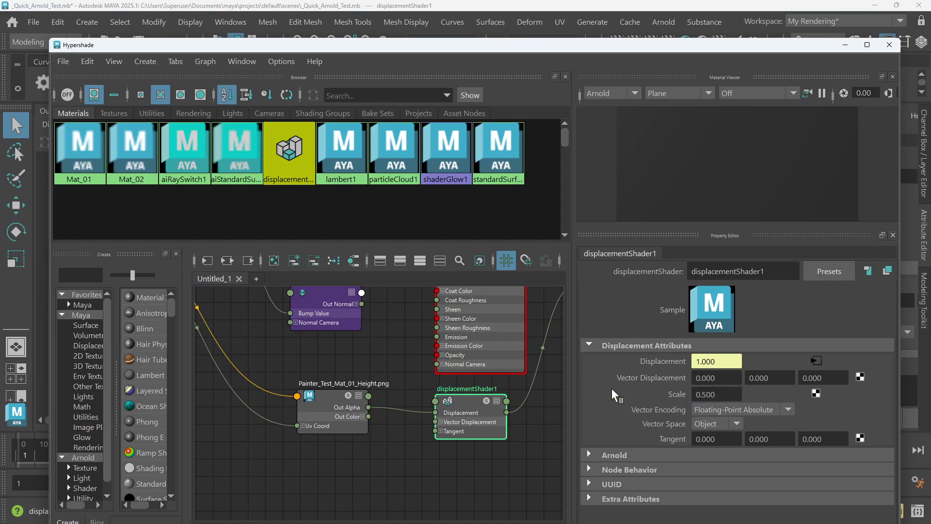
Step: Connect bump2d1's Out Normal to aiStandardSurface1's Normal Camera
left_click_drag(669, 43, 659, 345)
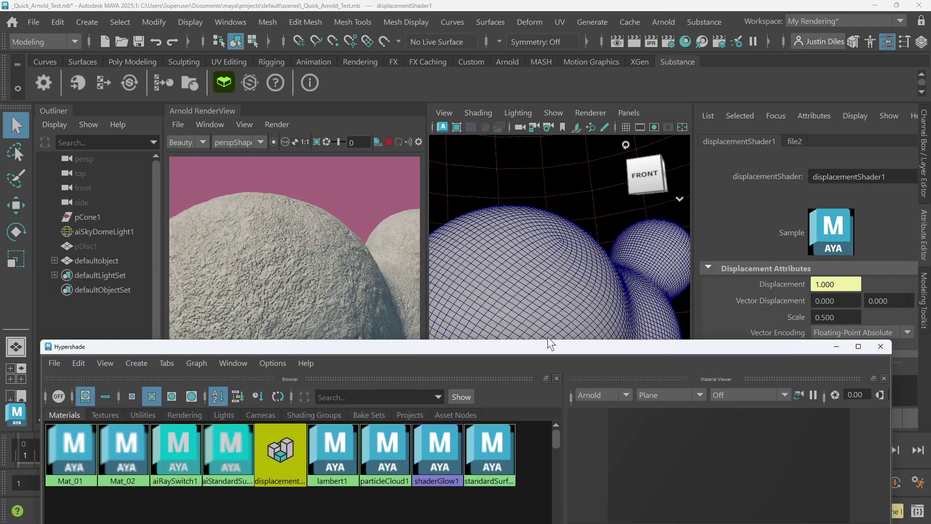
left_click_drag(446, 349, 486, 117)
left_click_drag(395, 375, 469, 435)
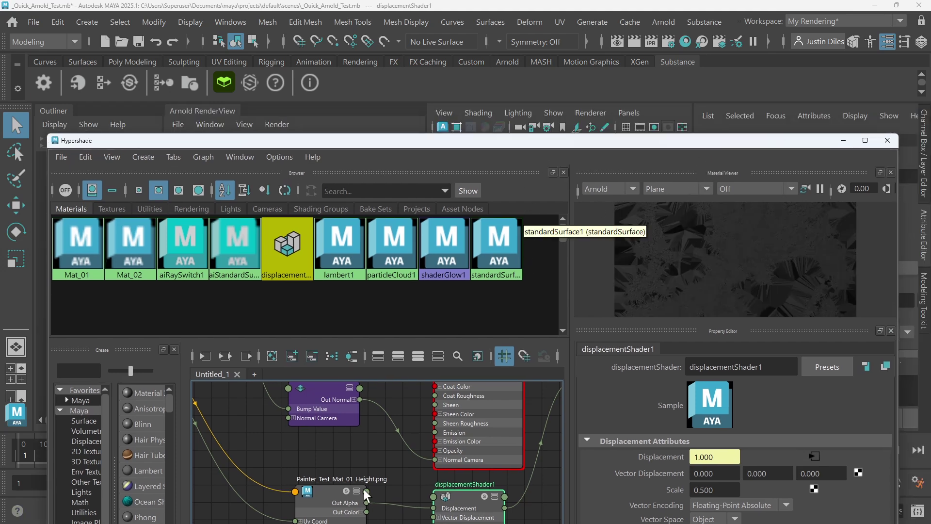
Step: Maximize the Hypershade and wire Painter_Test_Mat_01_BaseColor's Out Color into aiStandardSurface1's Base Color
scroll(397, 428, "down", 3)
left_click_drag(693, 141, 695, 63)
left_click(867, 63)
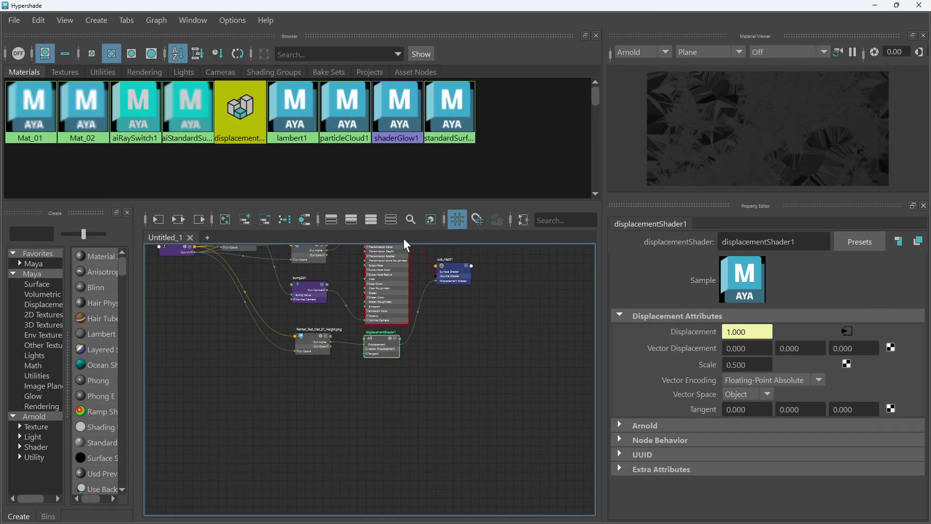
scroll(366, 274, "up", 4)
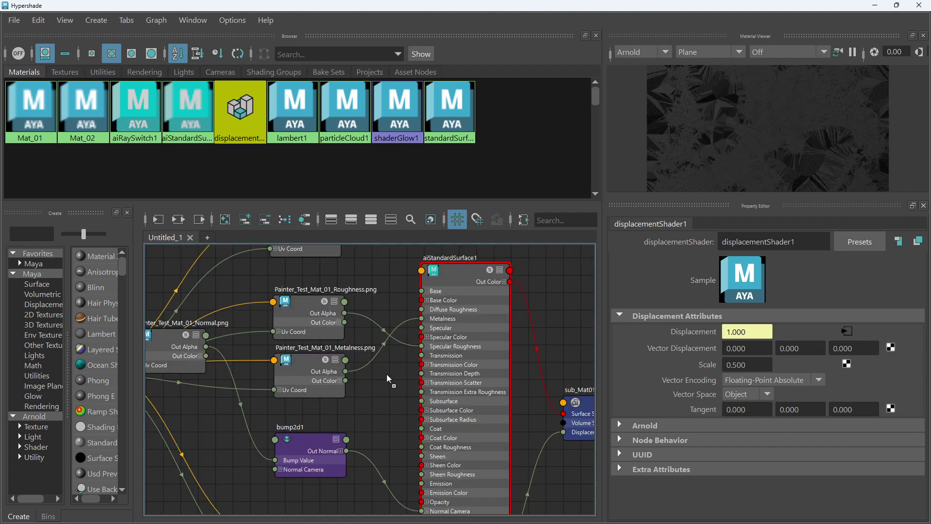
scroll(367, 277, "down", 2)
scroll(370, 296, "up", 2)
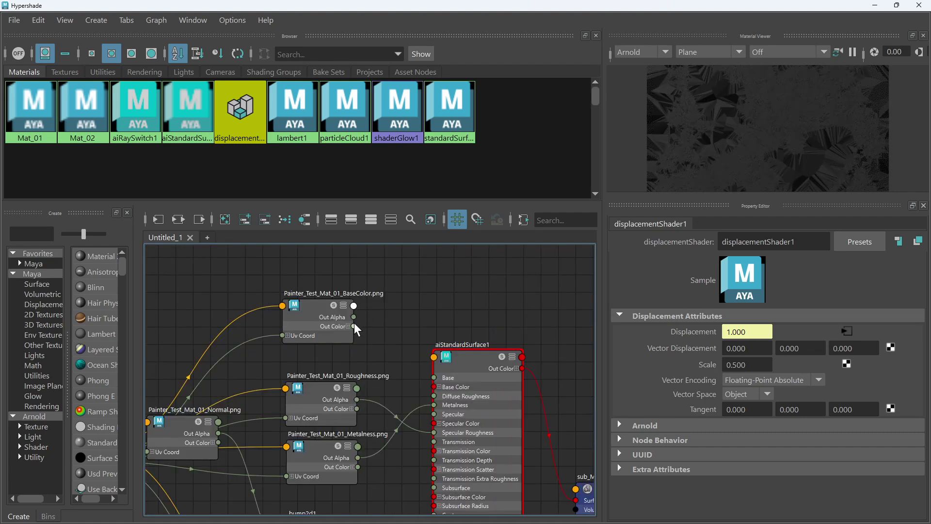
left_click_drag(354, 326, 436, 393)
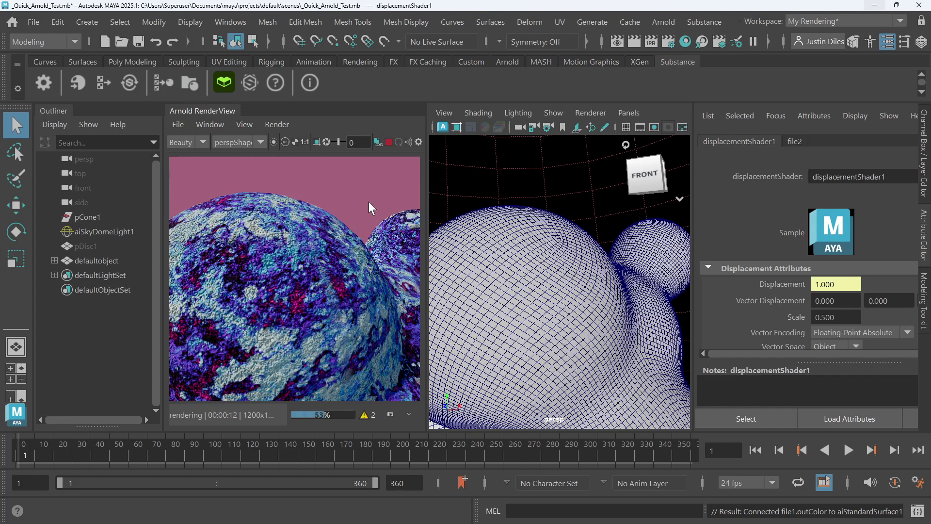
Step: Stop and restart the Arnold render, then zoom the finished 1200x1200 image to check it
left_click(389, 142)
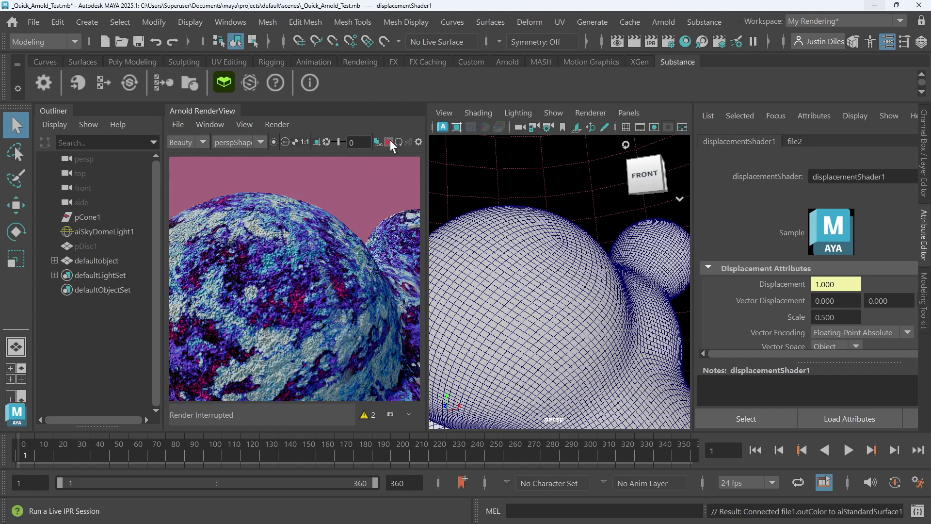
left_click(388, 140)
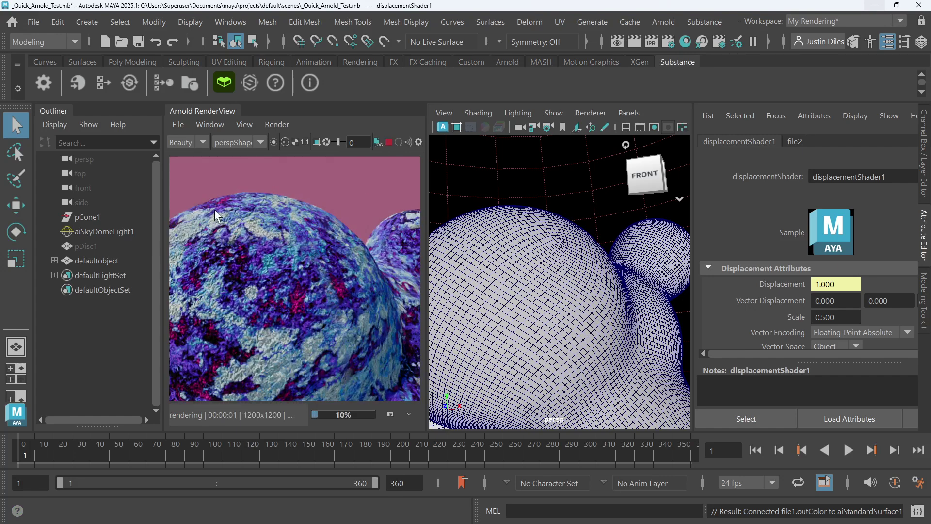
scroll(315, 254, "down", 3)
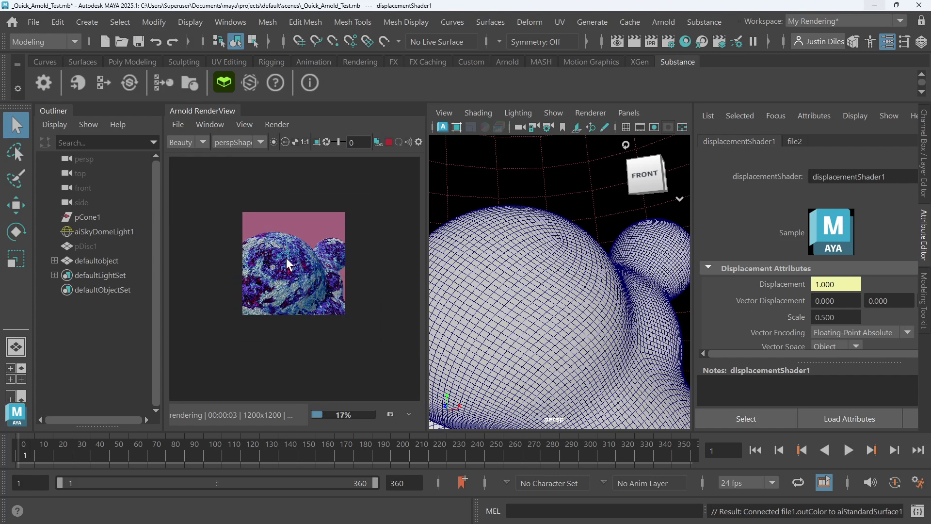
scroll(290, 259, "up", 3)
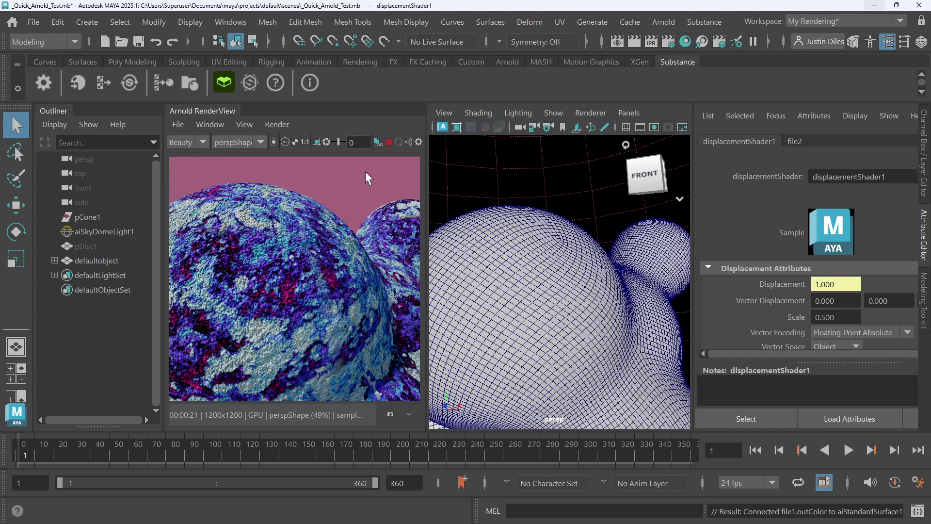
Step: Move the BaseColor file node left to make room in the graph
left_click(688, 42)
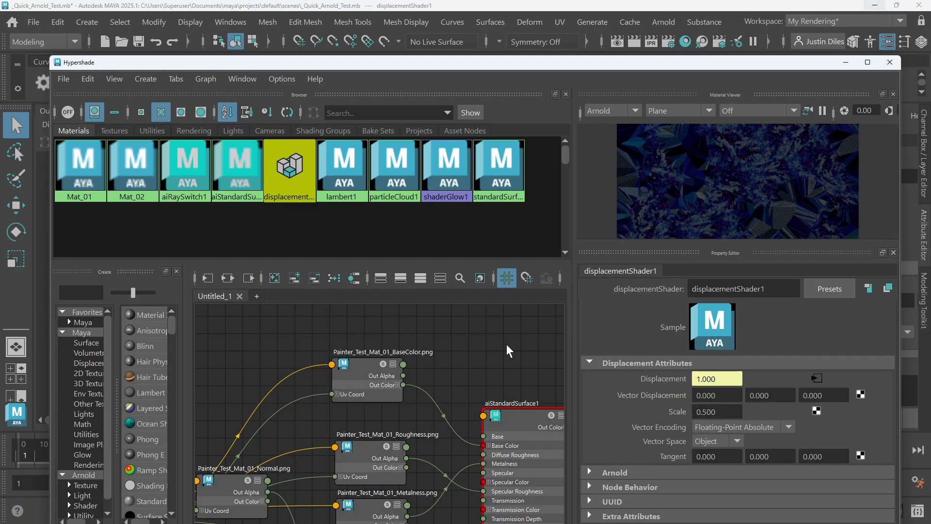
middle_click_drag(462, 354, 443, 327, "alt")
left_click_drag(322, 362, 287, 343)
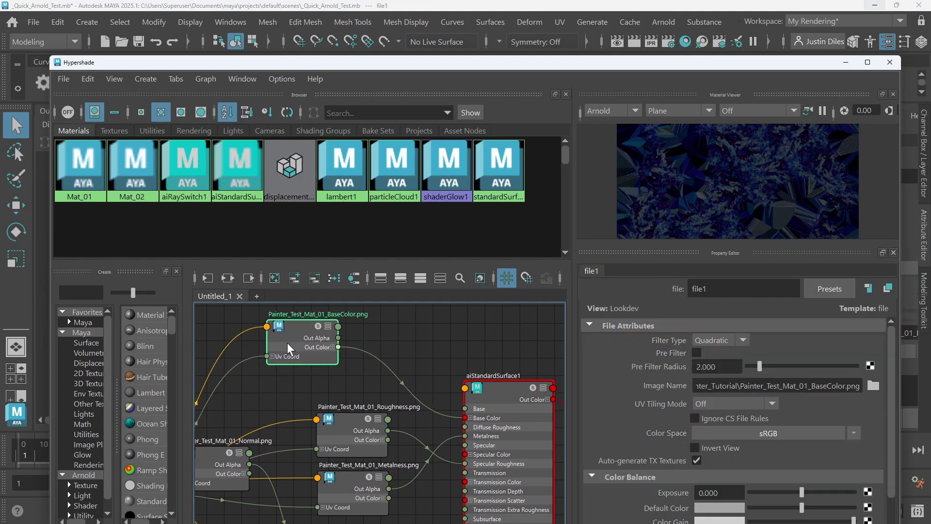
middle_click_drag(406, 332, 410, 339, "alt")
left_click(410, 341)
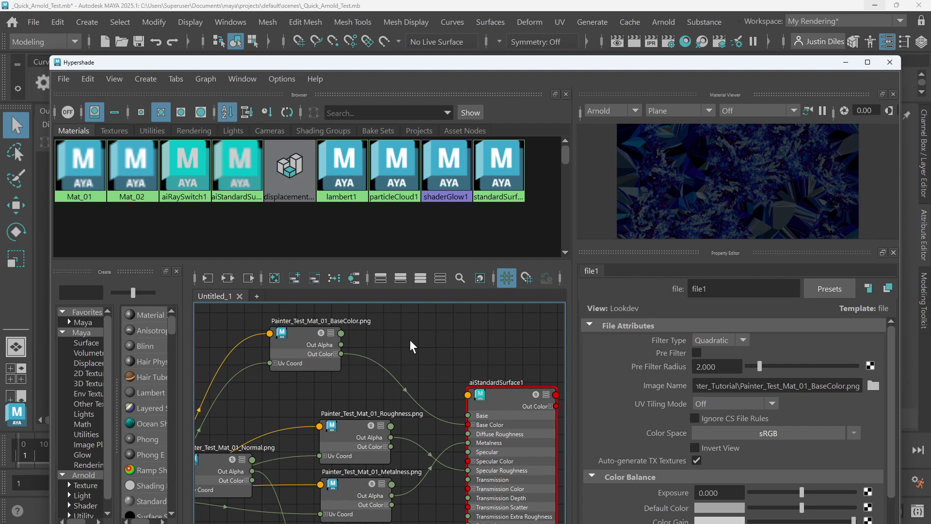
Step: Add an aiColorCorrect node and wire BaseColor's Out Color into it
key("Tab")
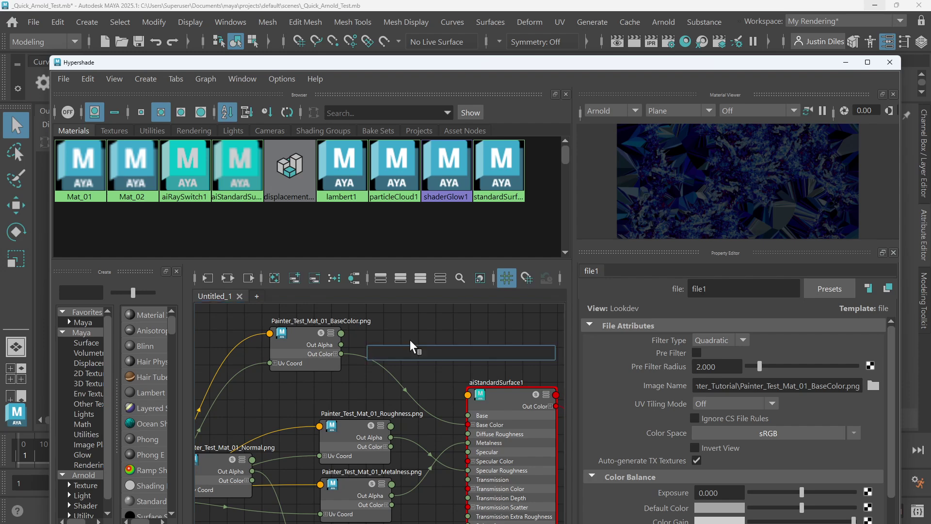
type("aicolor")
left_click(414, 382)
left_click_drag(409, 369, 418, 328)
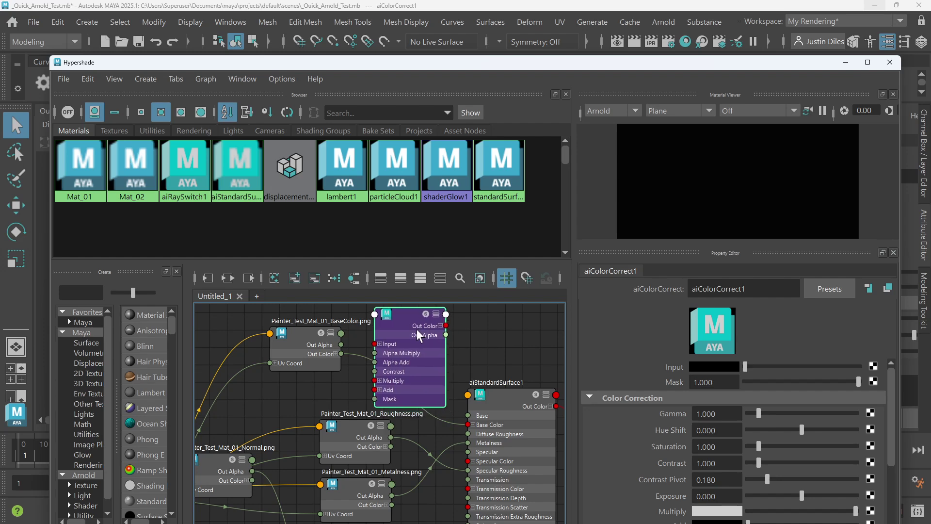
left_click(868, 62)
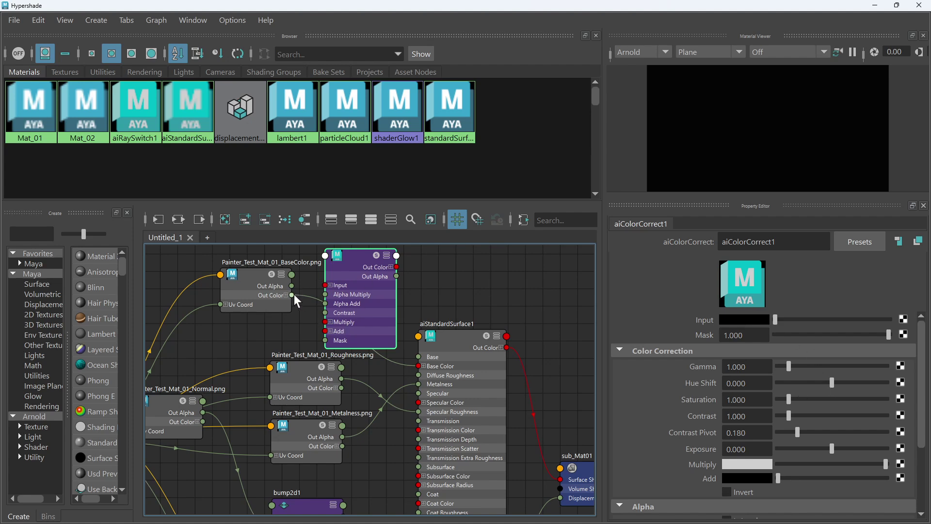
left_click_drag(293, 295, 331, 281)
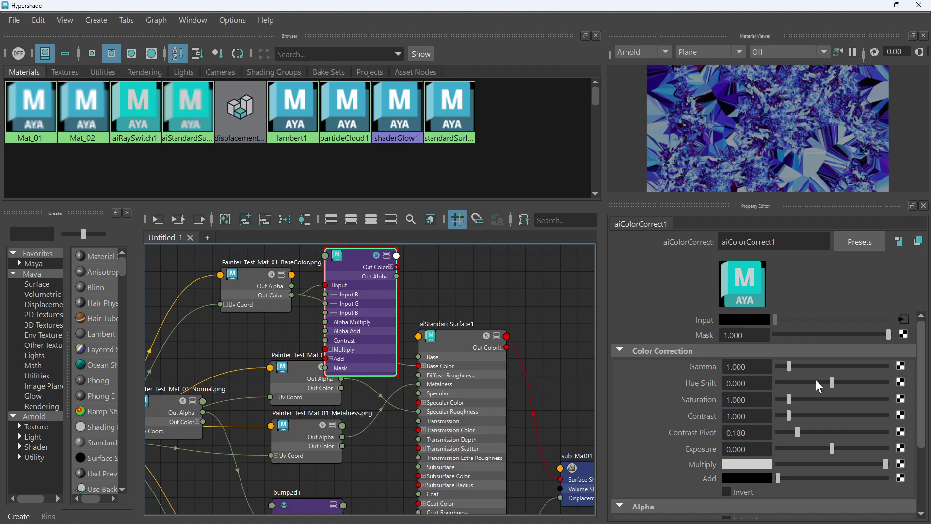
Step: Set aiColorCorrect1's Hue Shift to 0.471, testing Gamma and Invert but leaving inversion off
left_click_drag(831, 385, 857, 384)
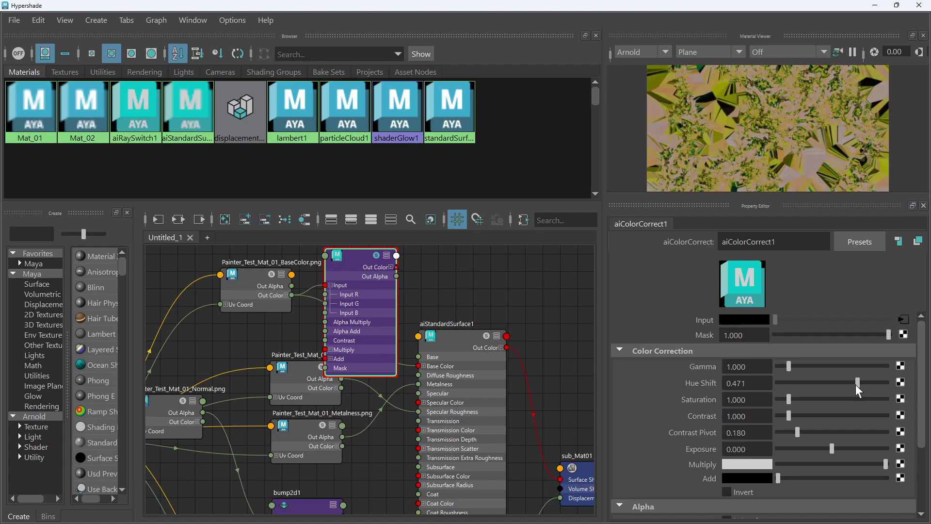
left_click_drag(797, 366, 790, 383)
left_click(727, 491)
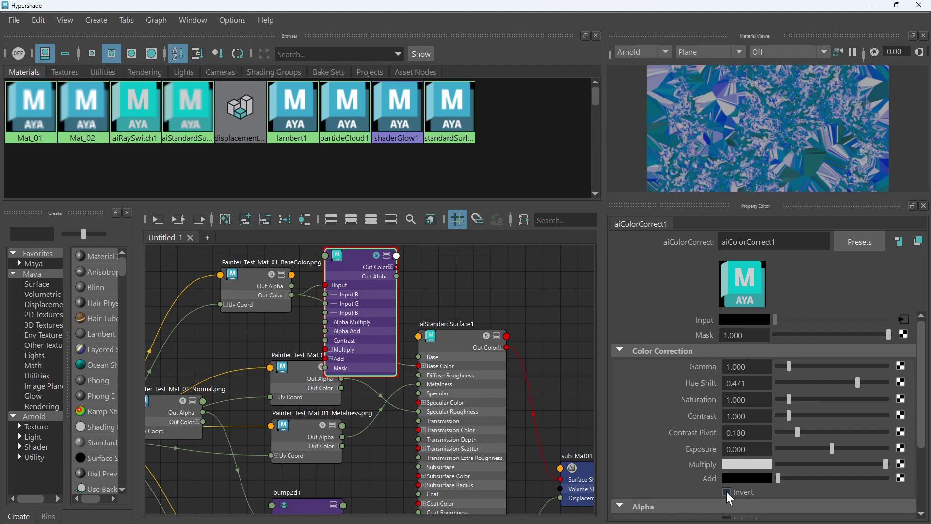
left_click(727, 491)
left_click_drag(375, 265, 419, 366)
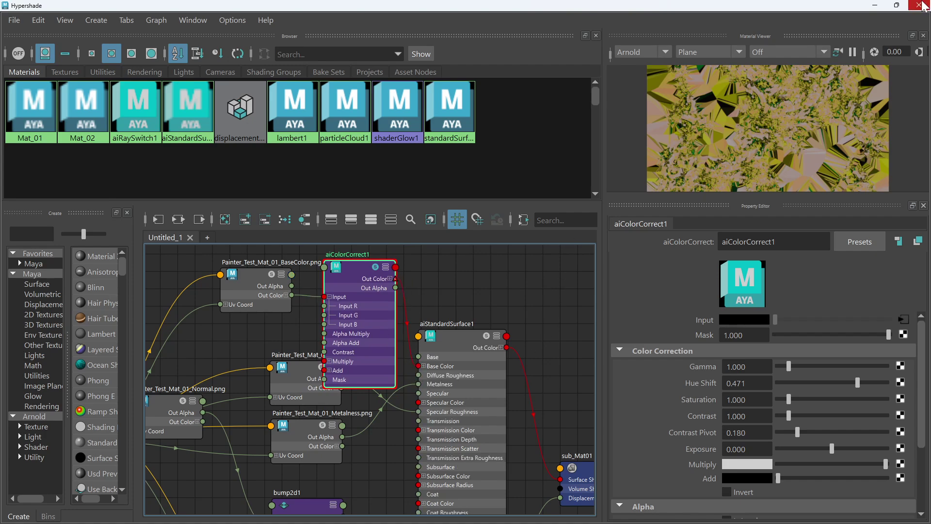
Step: Put away the shading editor and orbit the perspective view around the spheres
left_click(896, 6)
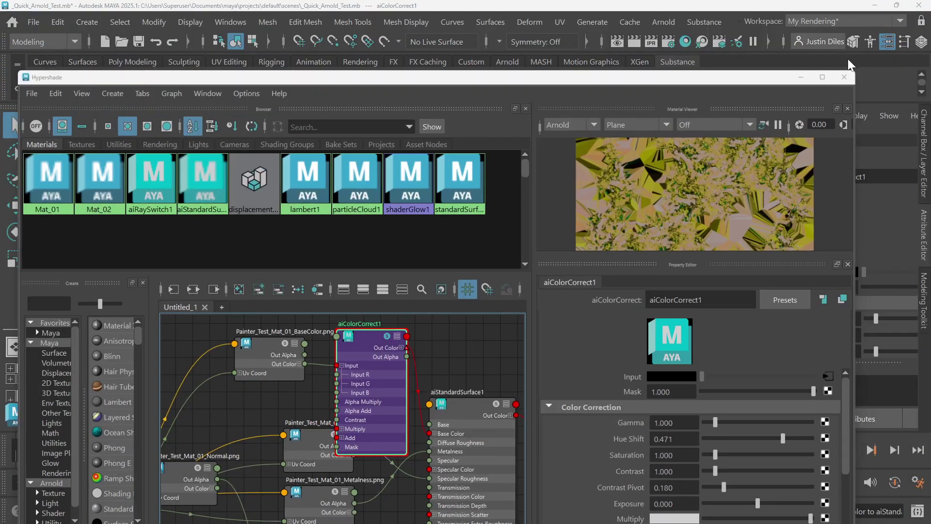
left_click(848, 59)
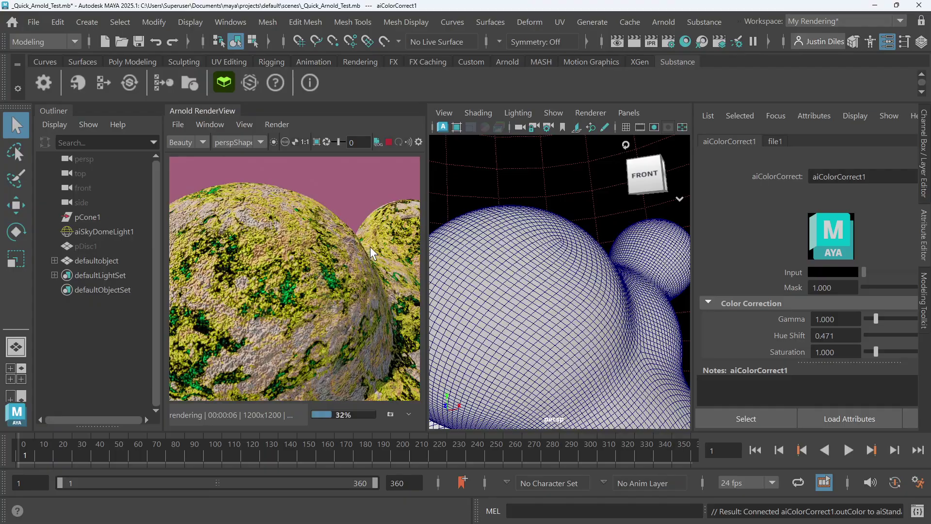
scroll(508, 236, "down", 5)
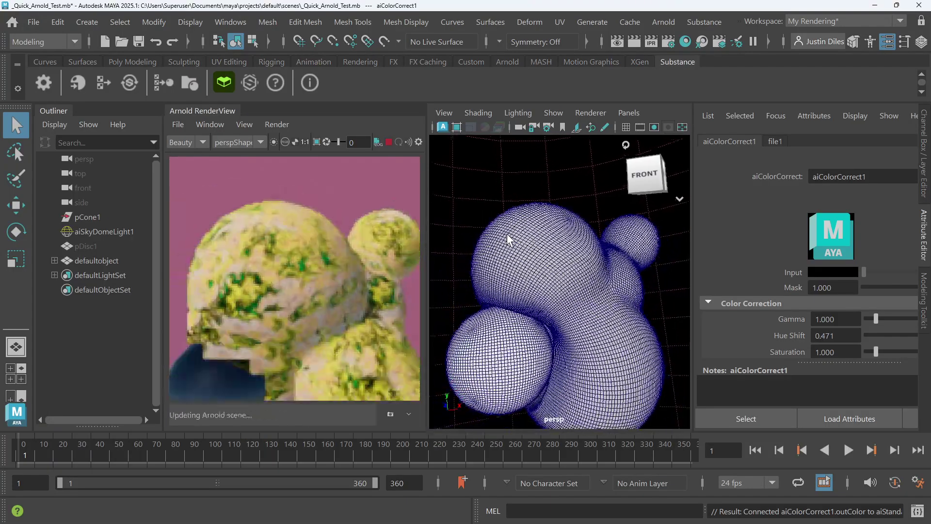
scroll(508, 239, "down", 2)
left_click_drag(508, 239, 543, 218, "alt")
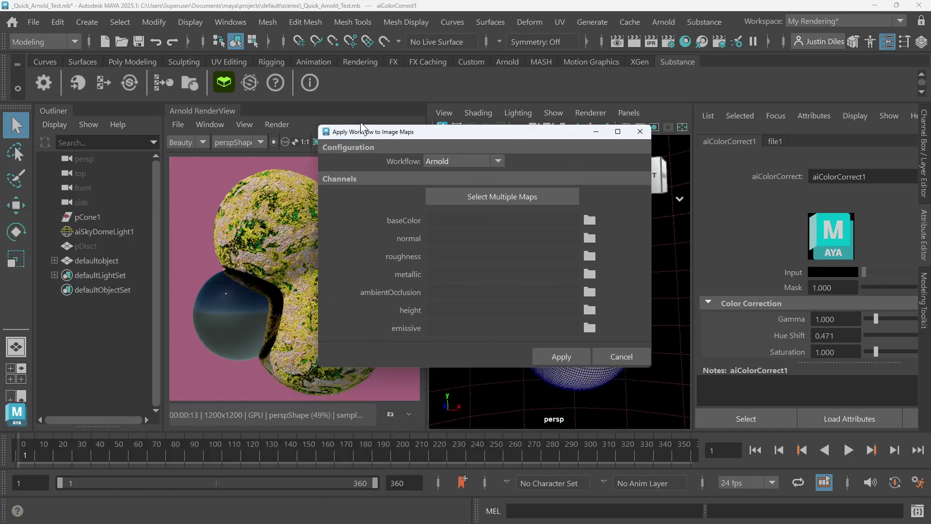
Step: Apply the Arnold workflow to the five Painter_Test_Mat_02 maps, BaseColor through Roughness, and view the result in Hypershade
left_click(521, 196)
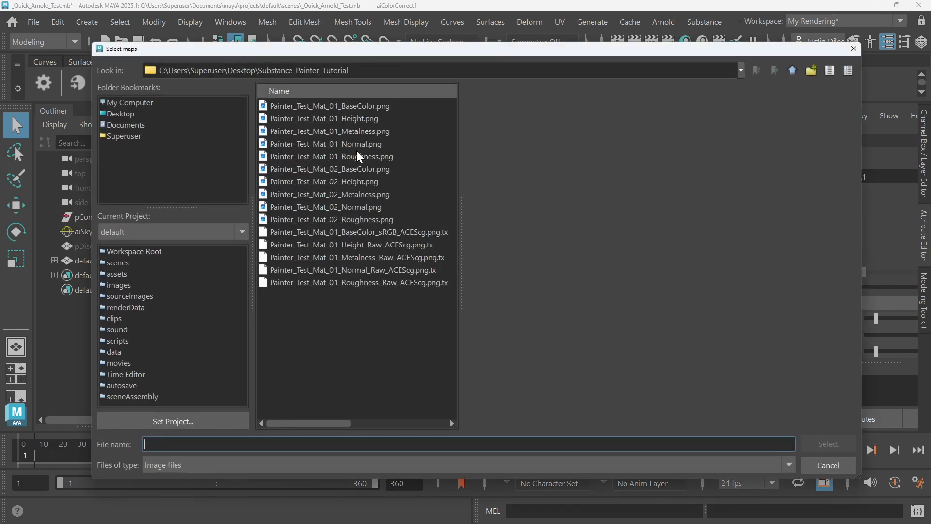
left_click(355, 169)
left_click(358, 220, "shift")
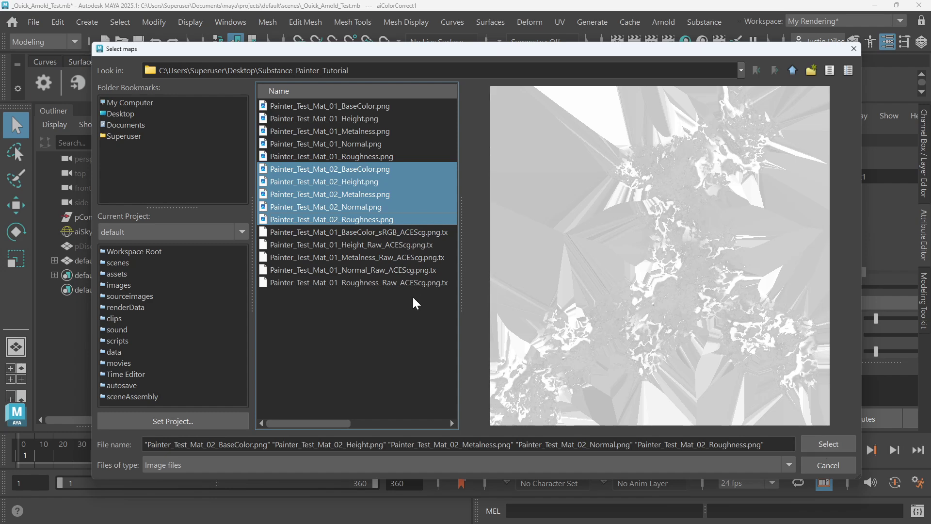
left_click(826, 444)
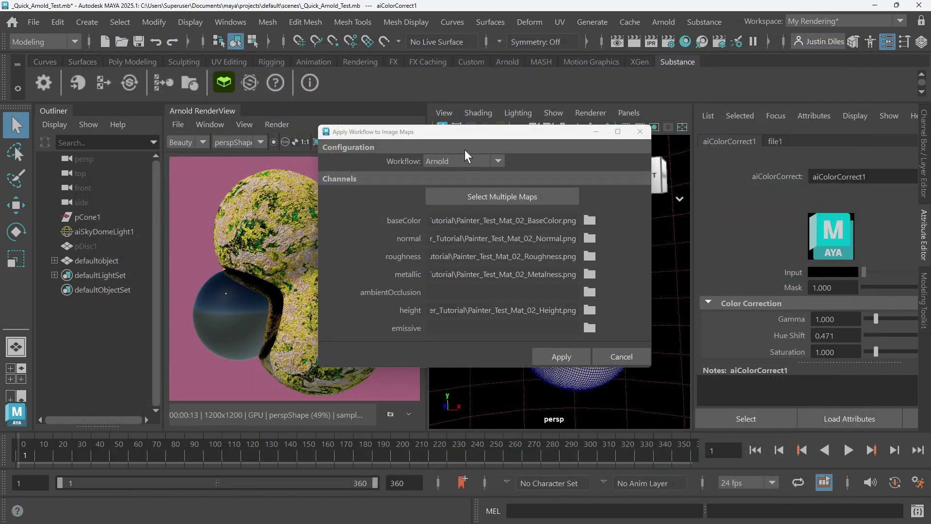
left_click(562, 358)
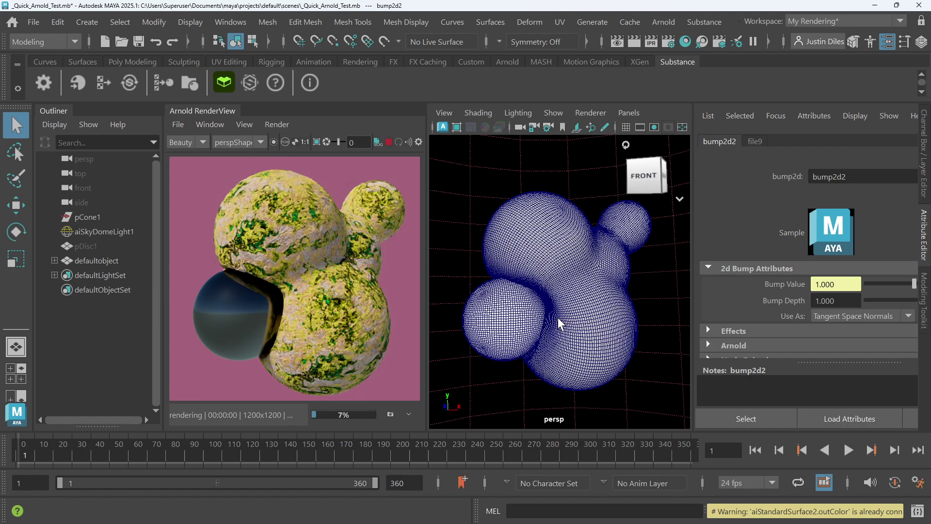
left_click(684, 43)
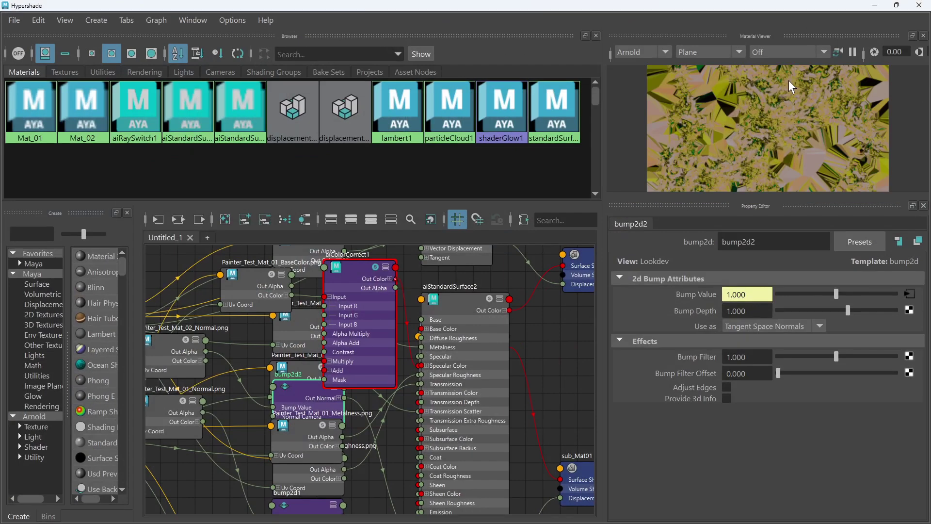
scroll(427, 291, "down", 6)
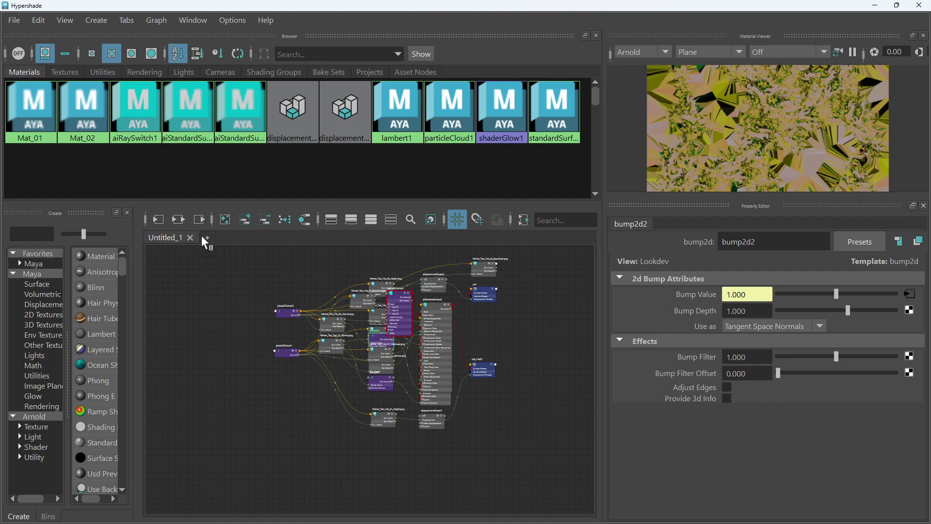
Step: Clear the graph, drag set1 in from Shading Groups, and graph its input and output connections
left_click(224, 220)
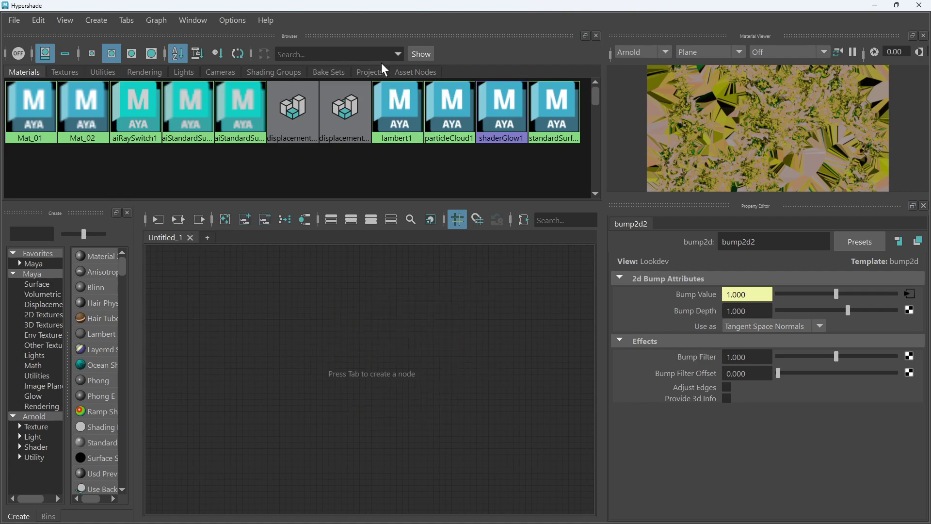
left_click(277, 71)
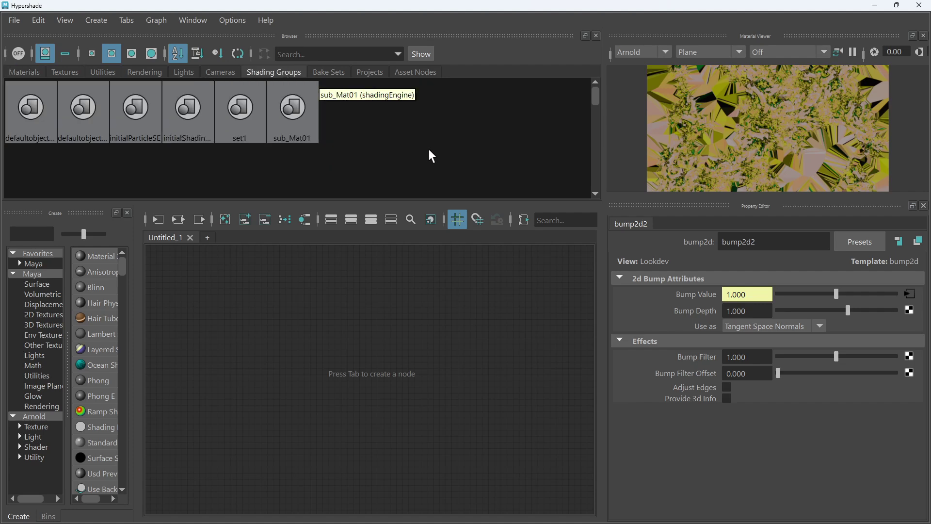
mouse_move(243, 110)
left_mouse_down()
mouse_move(291, 112)
mouse_move(283, 285)
mouse_move(292, 355)
left_mouse_up()
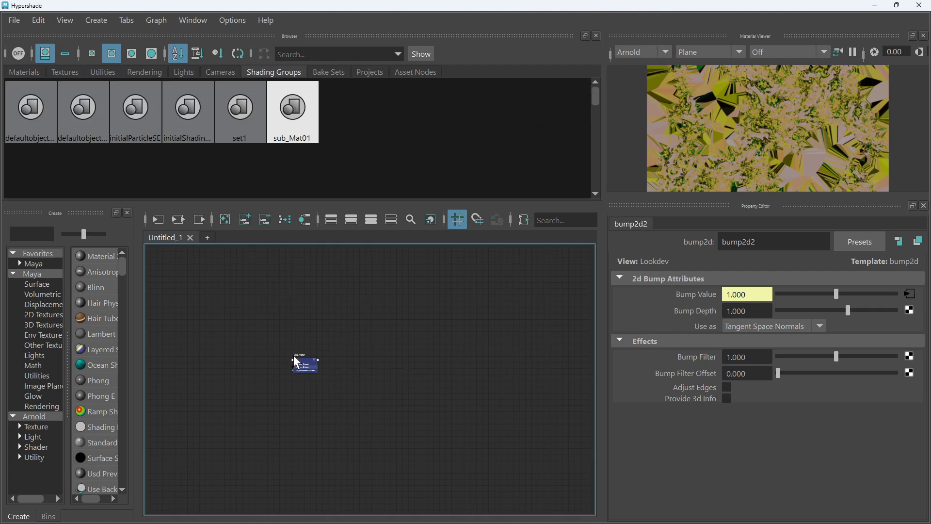
left_click(177, 217)
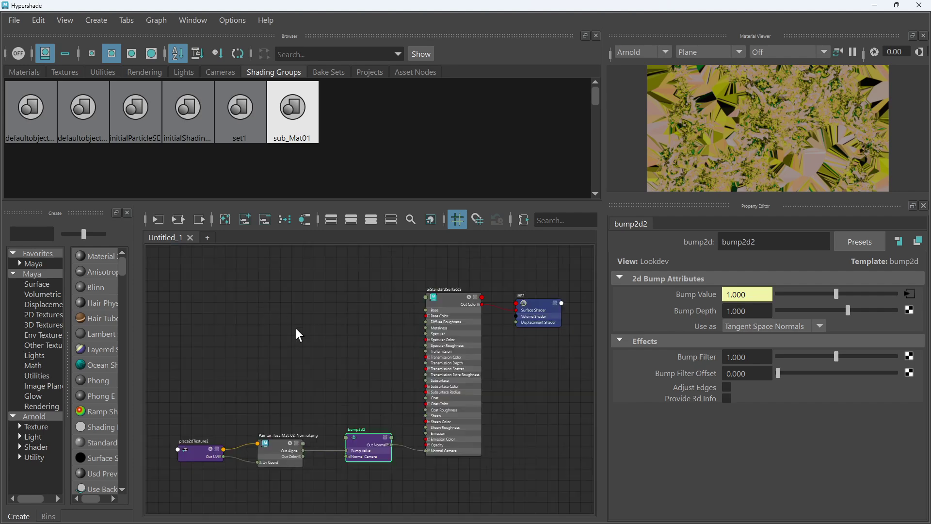
left_click(535, 308)
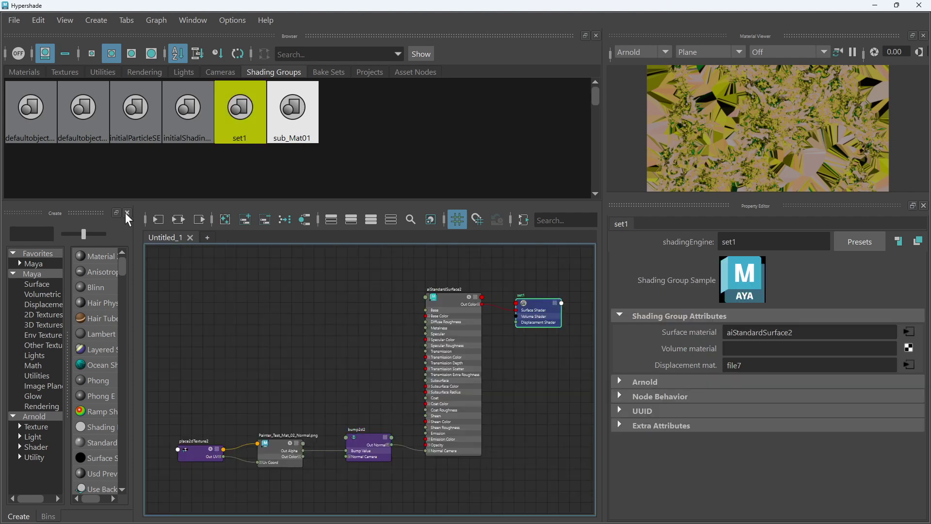
Step: Connect the Painter_Test_Mat_02_BaseColor texture's Out Color to aiStandardSurface2's Base Color
left_click(177, 219)
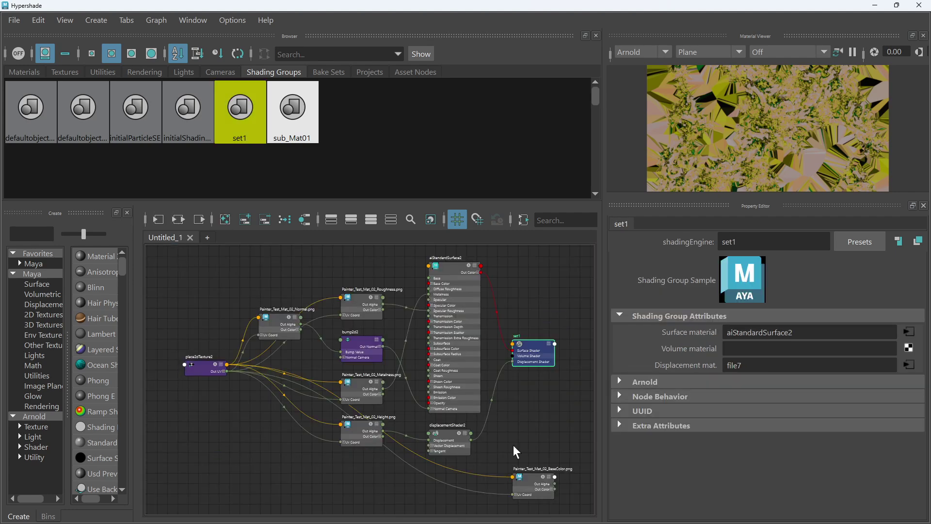
left_click_drag(553, 484, 371, 256)
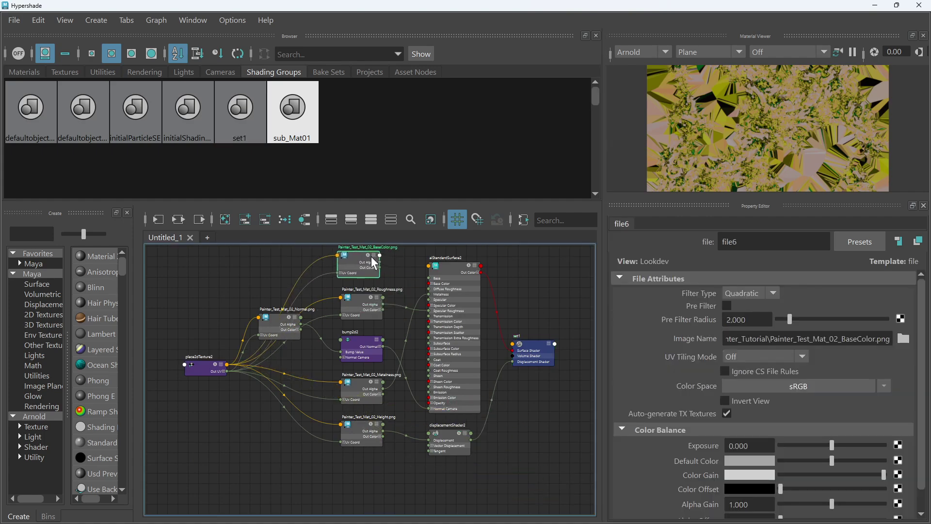
scroll(388, 274, "up", 3)
scroll(388, 274, "down", 4)
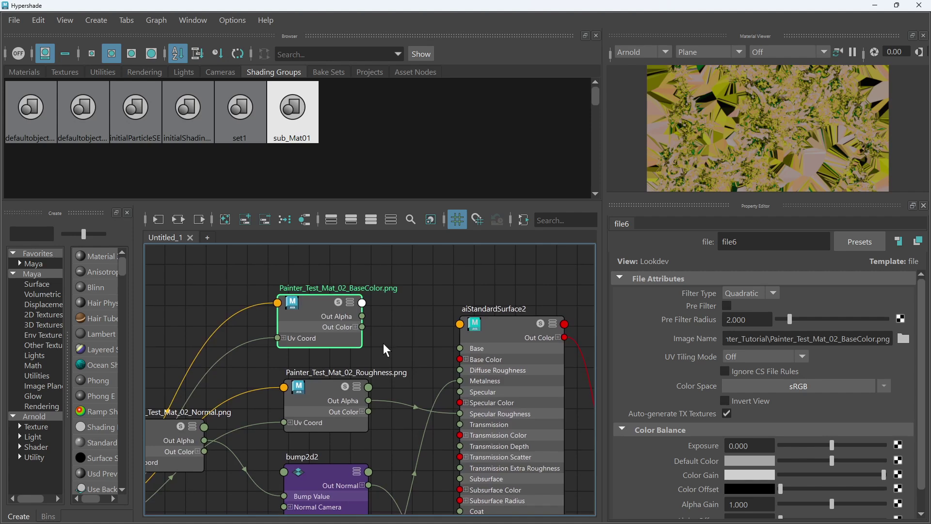
scroll(384, 308, "up", 4)
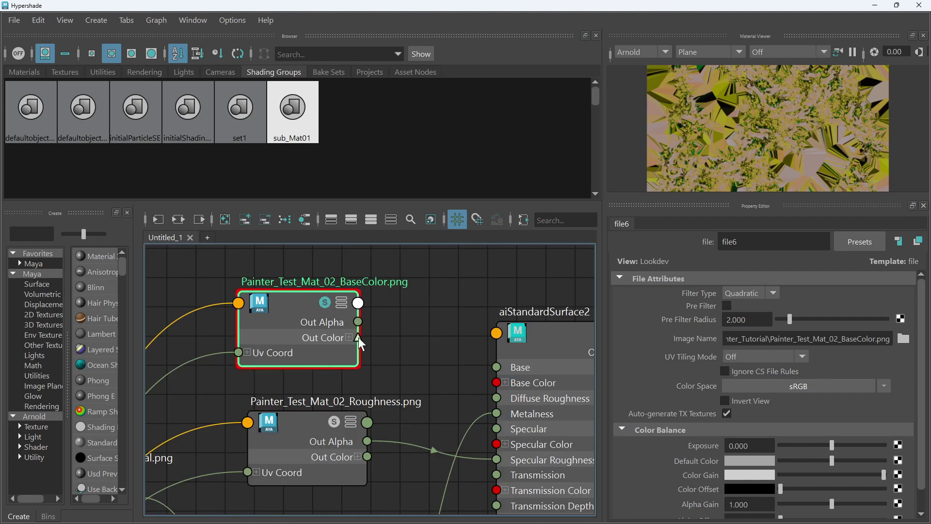
left_click_drag(357, 337, 422, 360)
Step: Tidy the Mat_02 network layout with the BaseColor node placed above the others
key("a")
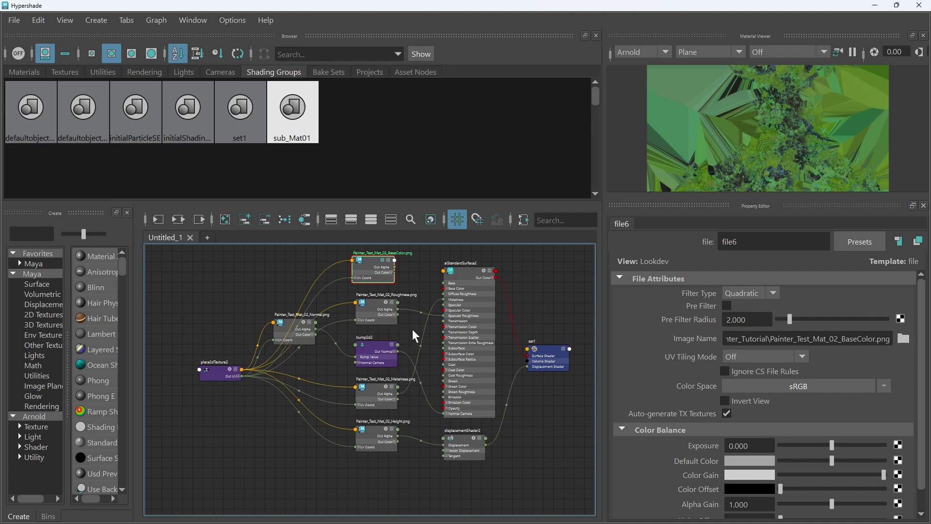
middle_click_drag(413, 330, 408, 399, "alt")
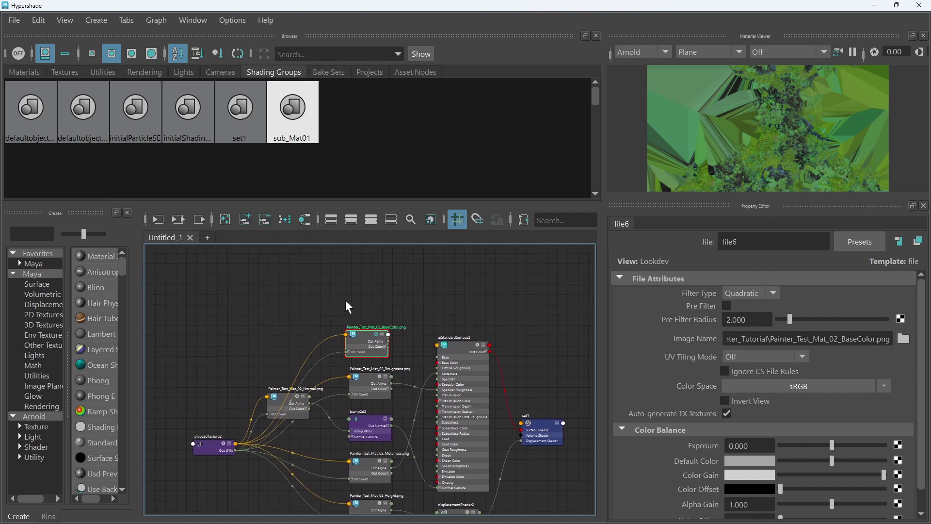
scroll(410, 335, "up", 3)
left_click_drag(368, 340, 366, 313)
scroll(366, 314, "down", 2)
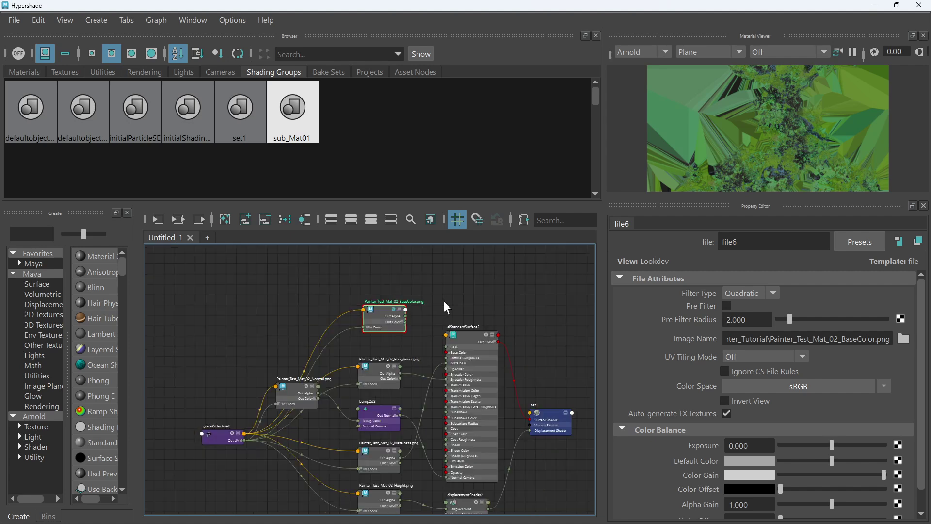
middle_click_drag(444, 301, 328, 251, "alt")
left_click(303, 127)
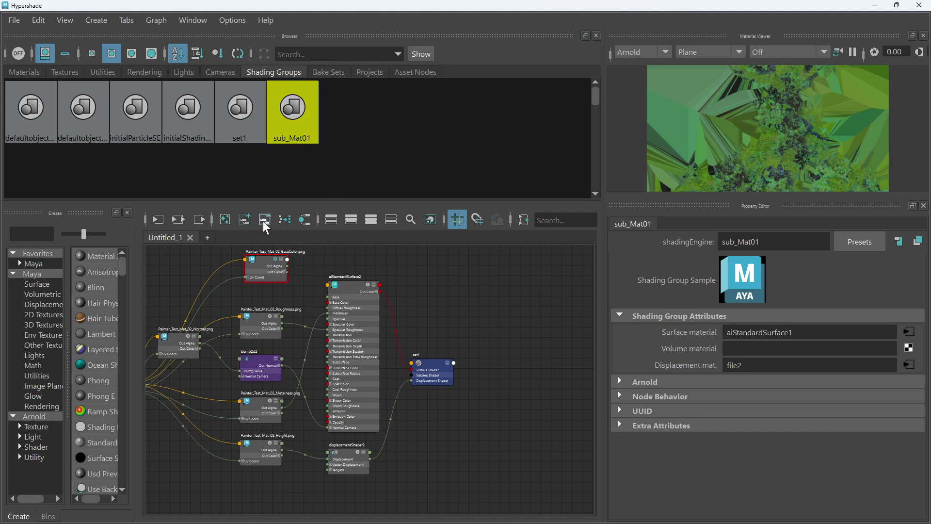
Step: Graph sub_Mat01's full network in a cleared graph and reposition the bump2d1 and Normal nodes
left_click(225, 219)
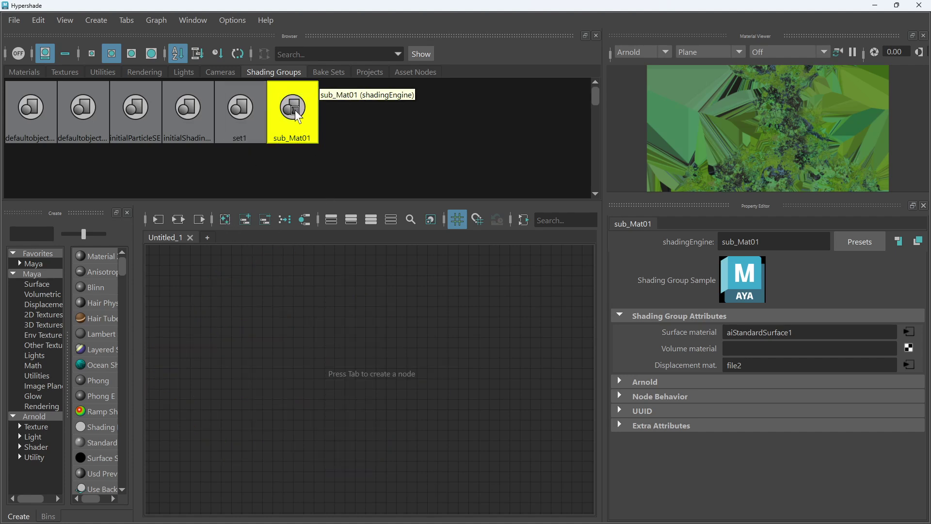
left_click_drag(285, 211, 270, 341)
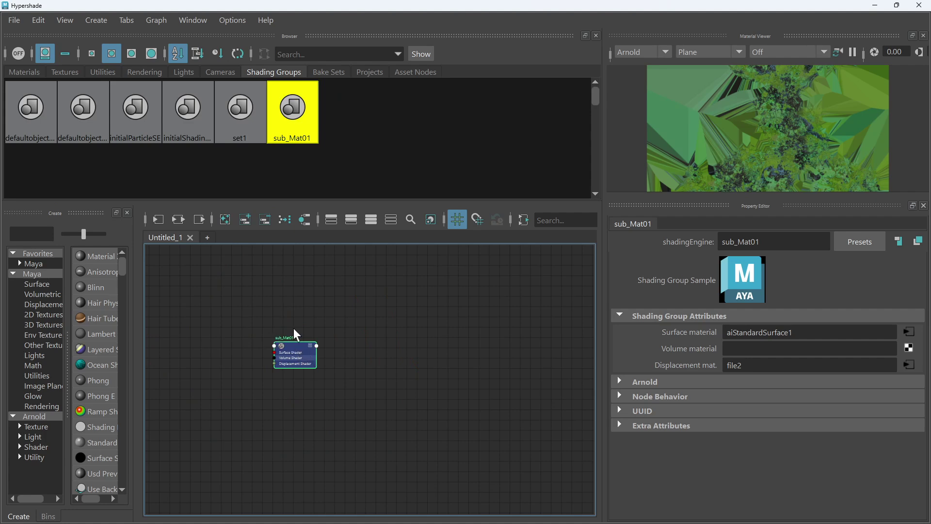
left_click(179, 219)
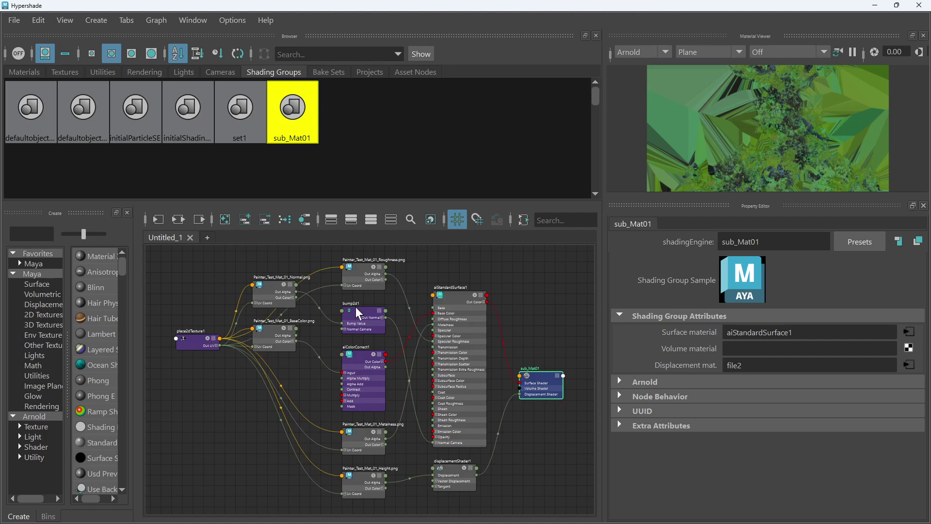
left_click(379, 389)
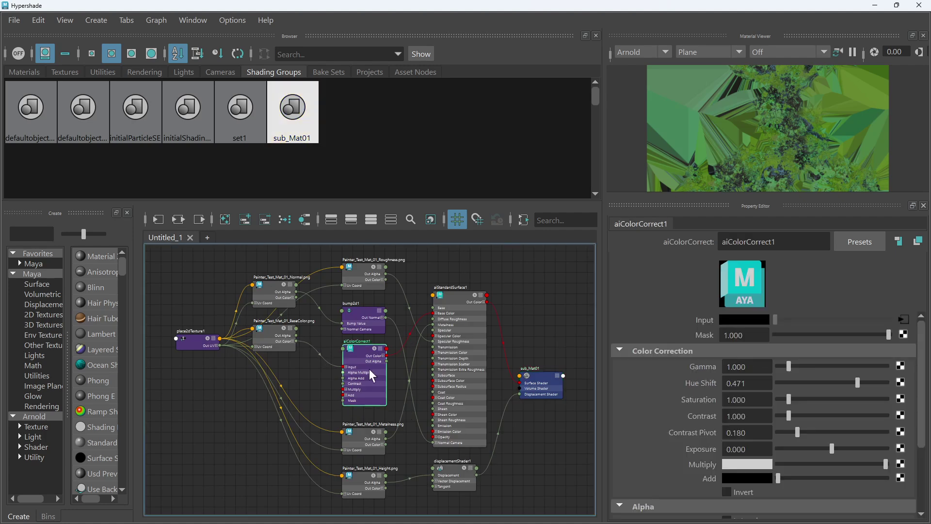
scroll(373, 391, "down", 5)
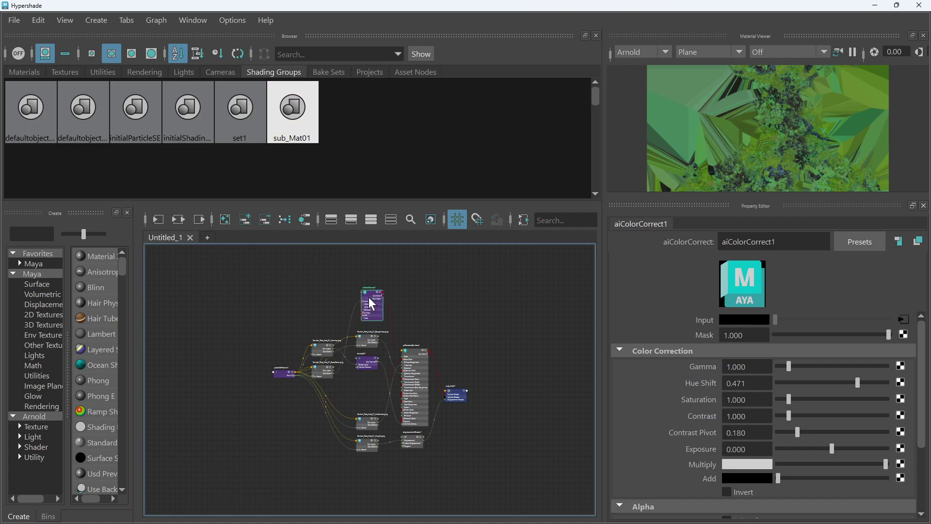
scroll(341, 327, "up", 5)
left_click(320, 272)
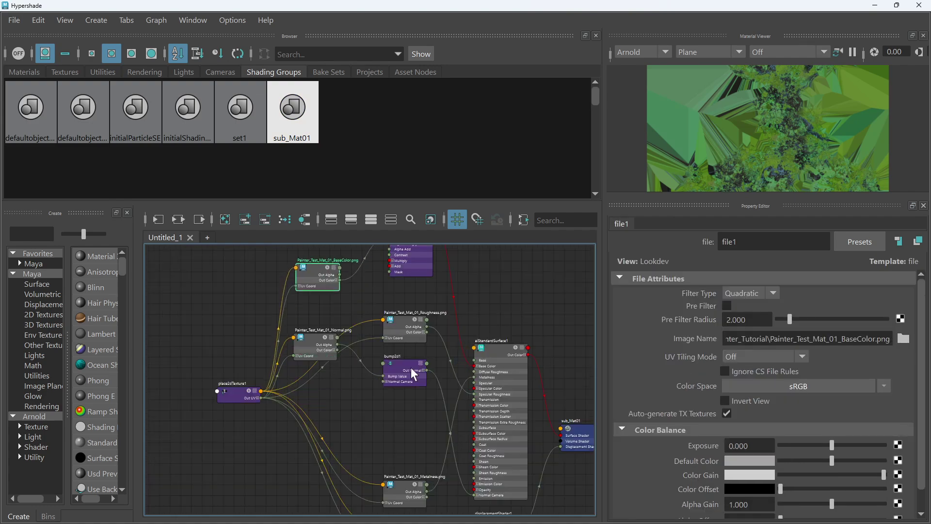
left_click_drag(414, 375, 421, 452)
left_click_drag(316, 343, 352, 397)
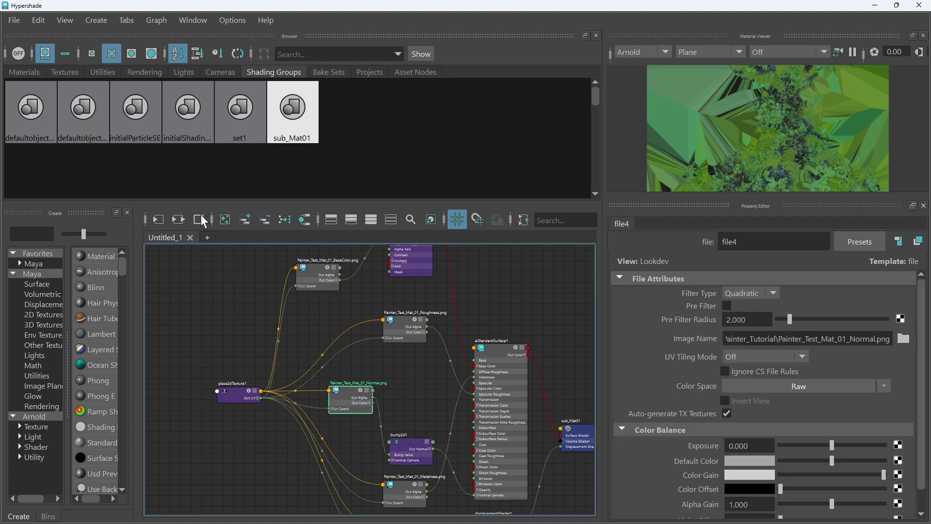
Step: Rename the graph tab to Painter_01 and add a new empty graph tab
double_click(167, 236)
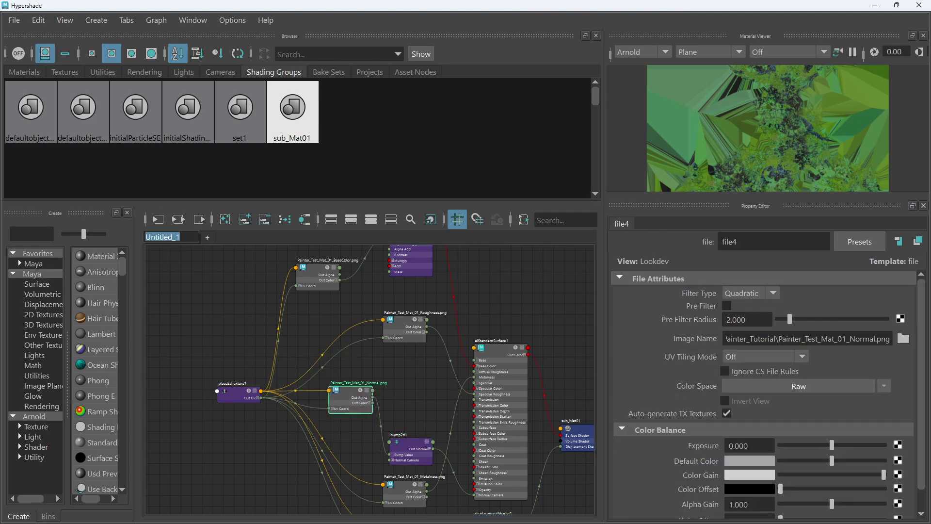
type("S")
key("BackSpace")
type("Painter_01")
key("Return")
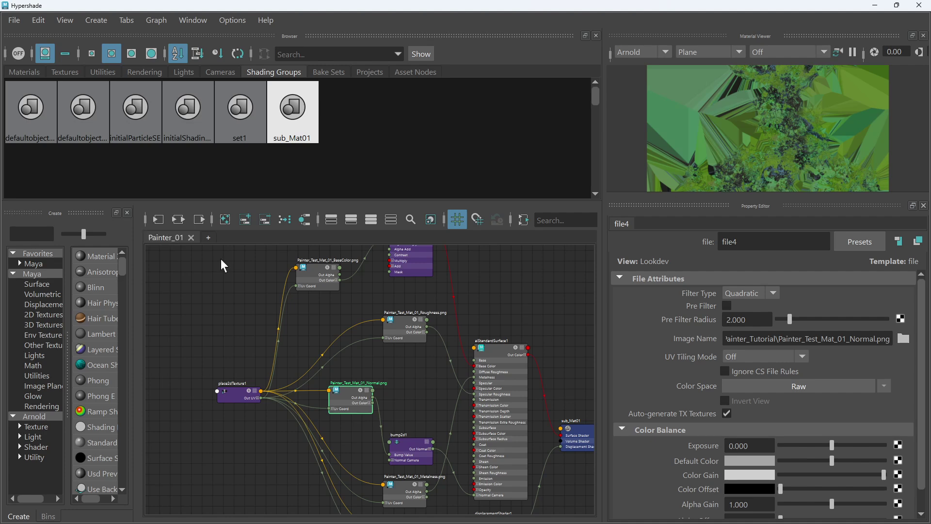
left_click(208, 237)
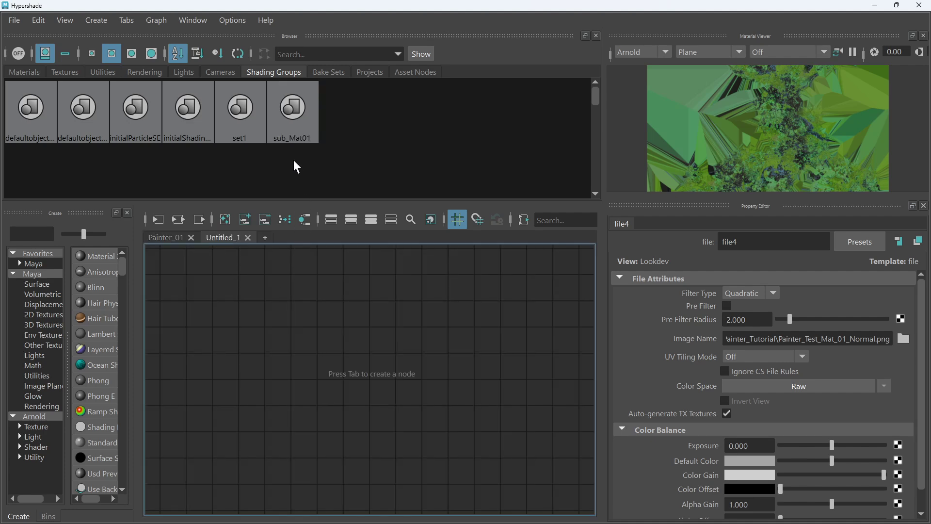
Step: Add the set1 shading group to the new tab and graph its full input and output network
middle_click_drag(242, 115, 354, 348)
mouse_move(246, 123)
middle_mouse_down()
mouse_move(257, 155)
mouse_move(280, 138)
mouse_move(252, 139)
mouse_move(242, 116)
mouse_move(244, 131)
middle_mouse_up()
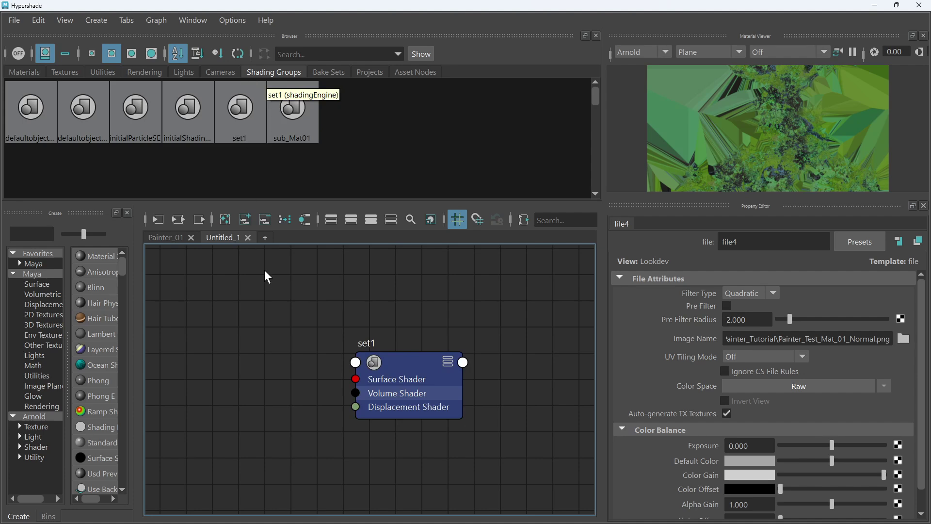
scroll(335, 308, "down", 3)
left_click(384, 353)
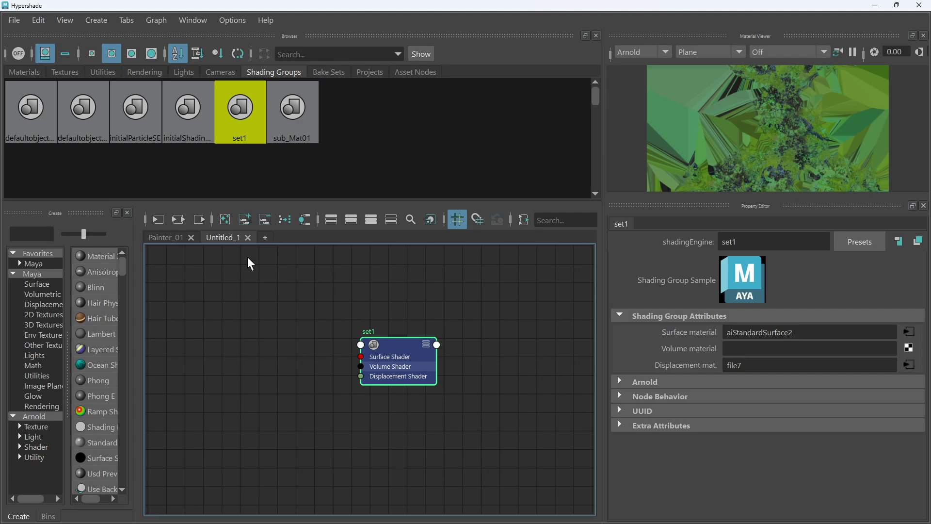
left_click(182, 221)
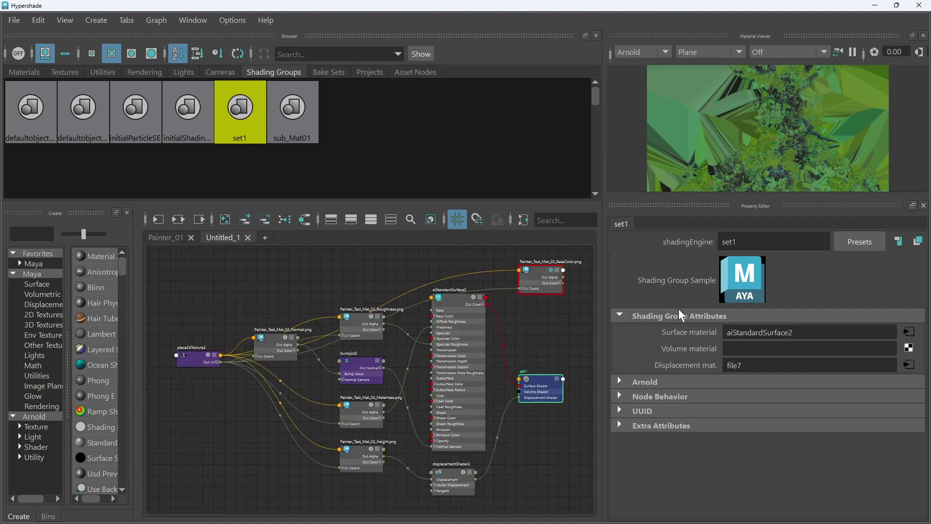
Step: Connect Painter_Test_Mat_02_BaseColor.png to aiStandardSurface2's Base Color
left_click_drag(543, 269, 370, 266)
scroll(371, 267, "up", 5)
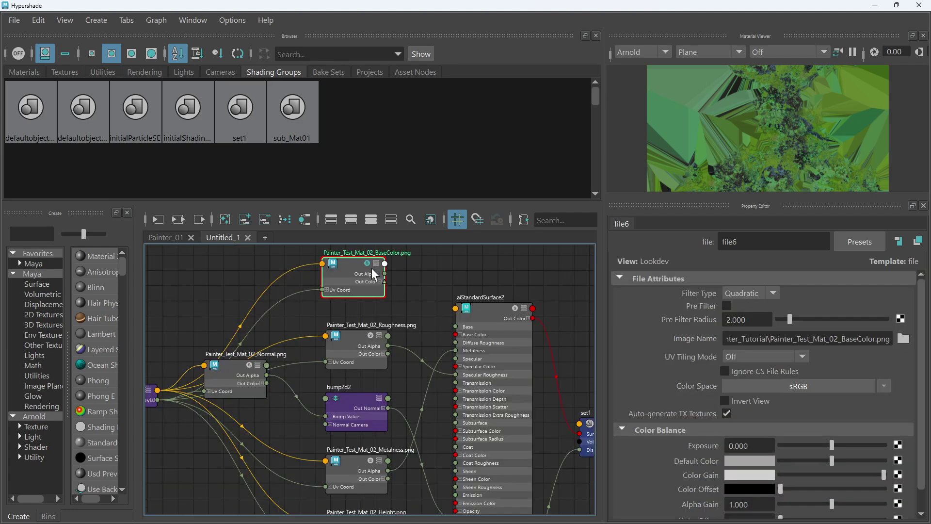
left_click_drag(335, 325, 476, 429)
scroll(323, 261, "down", 4)
scroll(329, 257, "down", 3)
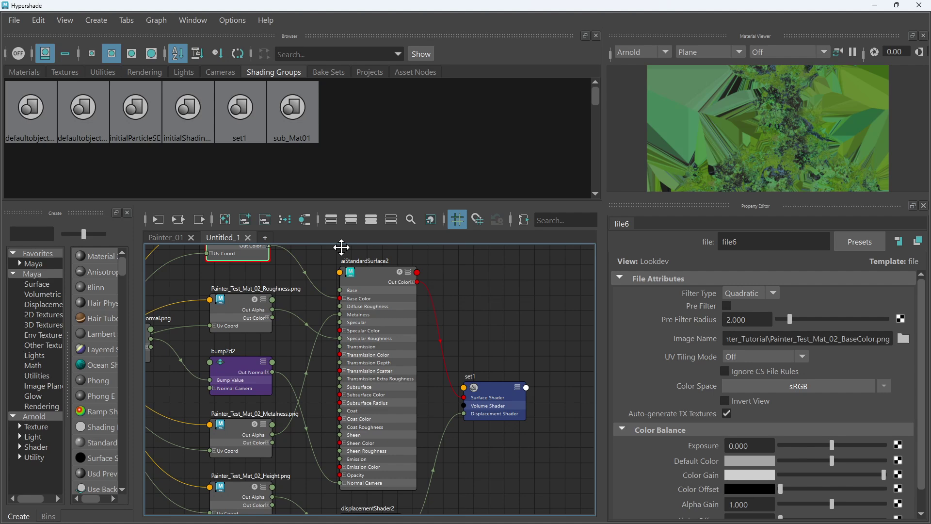
scroll(437, 334, "up", 6)
left_click(441, 324)
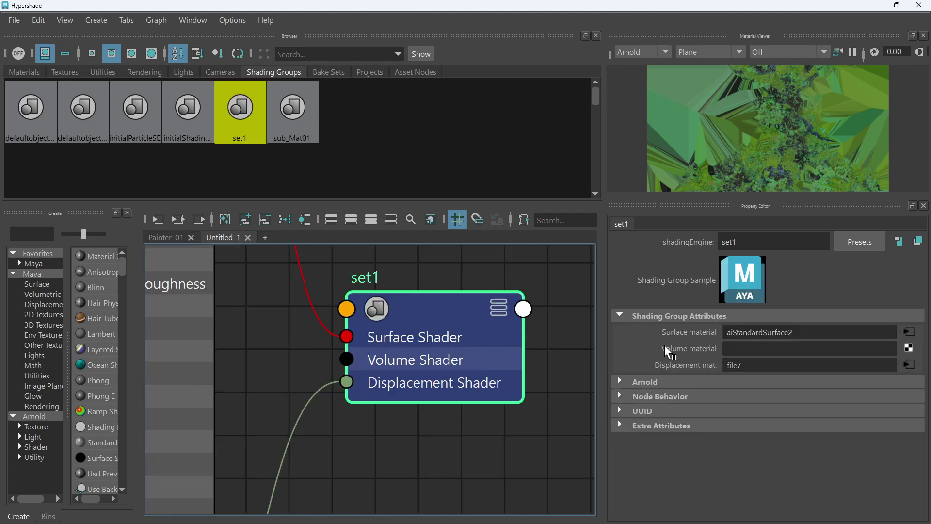
Step: Rename the set1 shading group to sub_Mat02
left_click_drag(739, 242, 696, 241)
type("s")
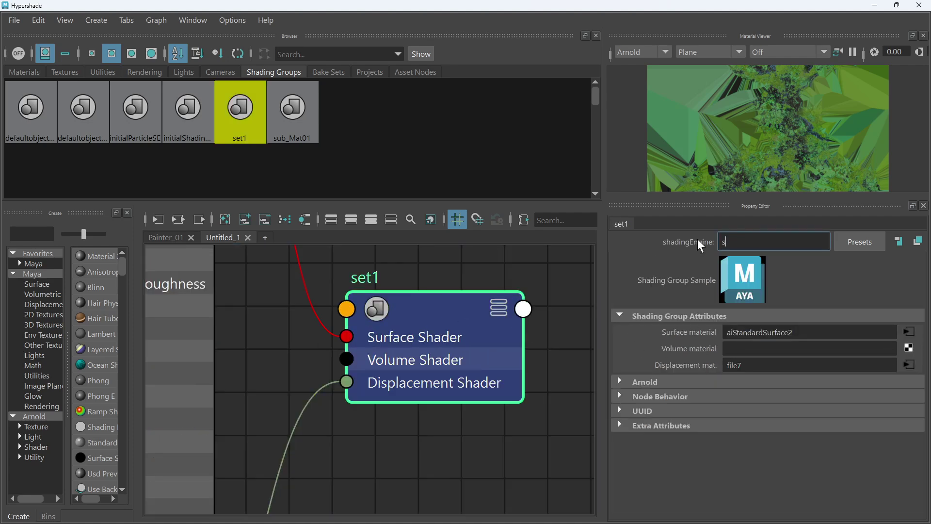
type("ub_Mate01")
key("Return")
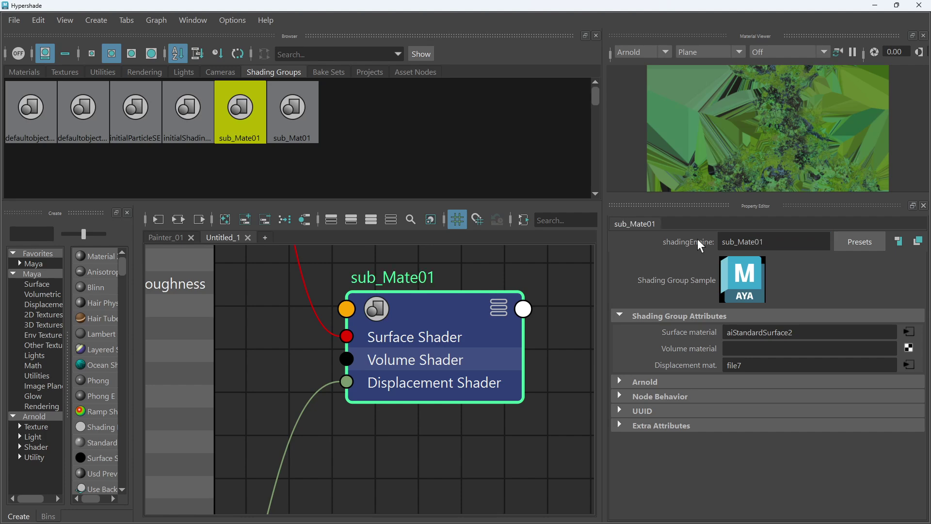
left_click_drag(764, 242, 751, 241)
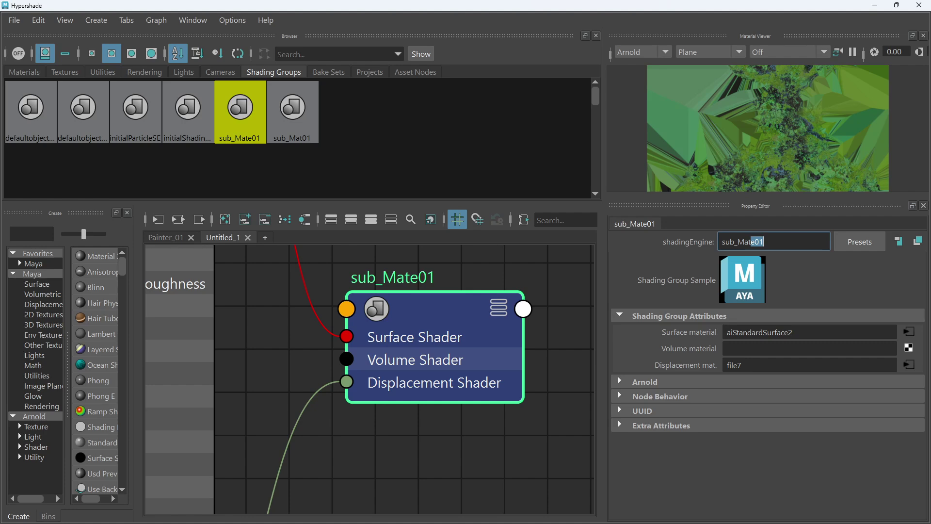
type("02")
key("Return")
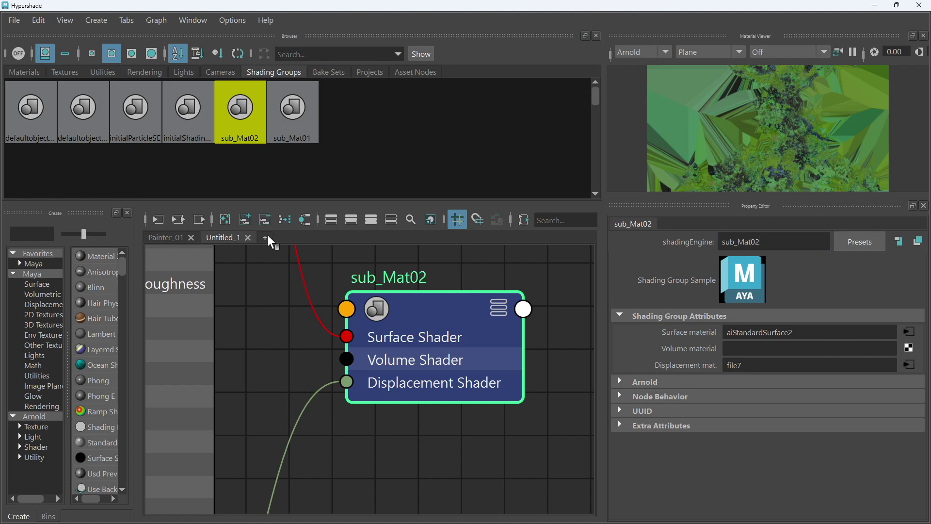
Step: Name the graph tab Painter_02, float Hypershade over Maya, and drop sub_Mat02 onto the object
double_click(237, 238)
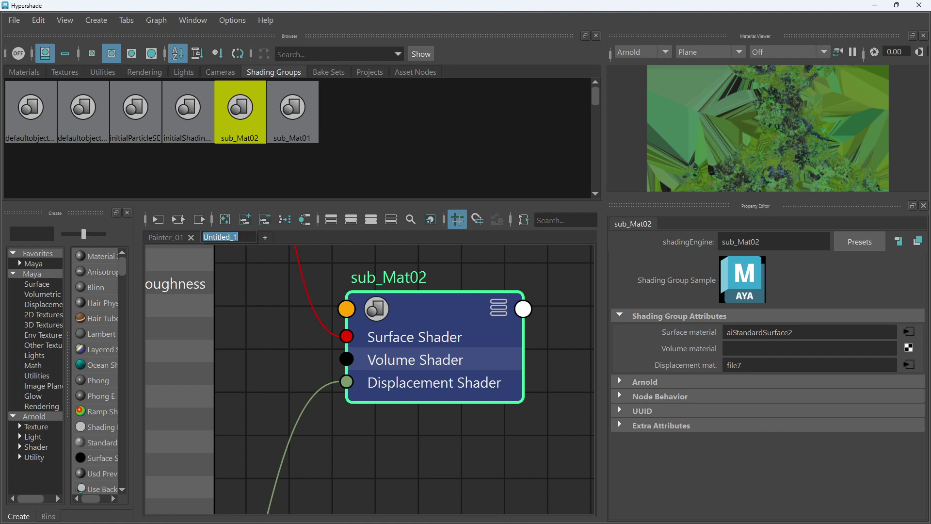
type("Painter_02")
key("Return")
left_click(284, 219)
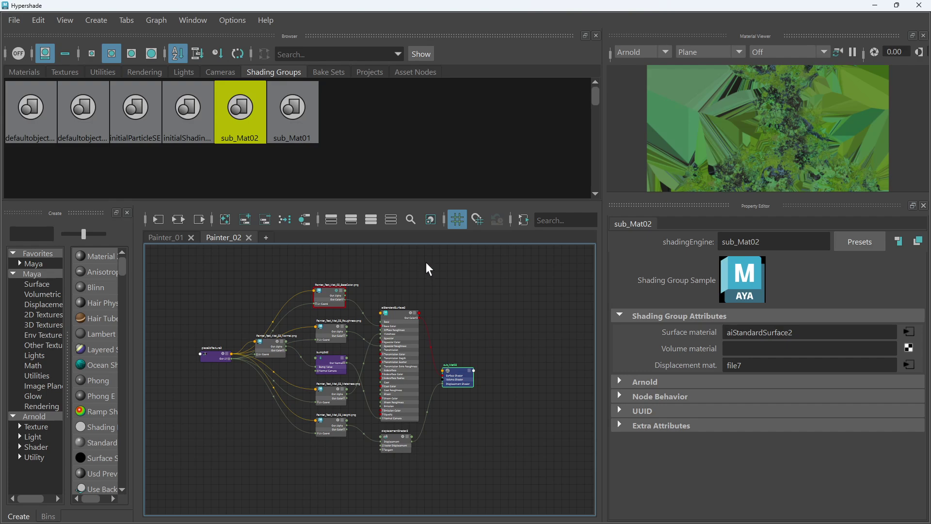
left_click_drag(464, 7, 214, 322)
middle_click_drag(79, 427, 518, 298)
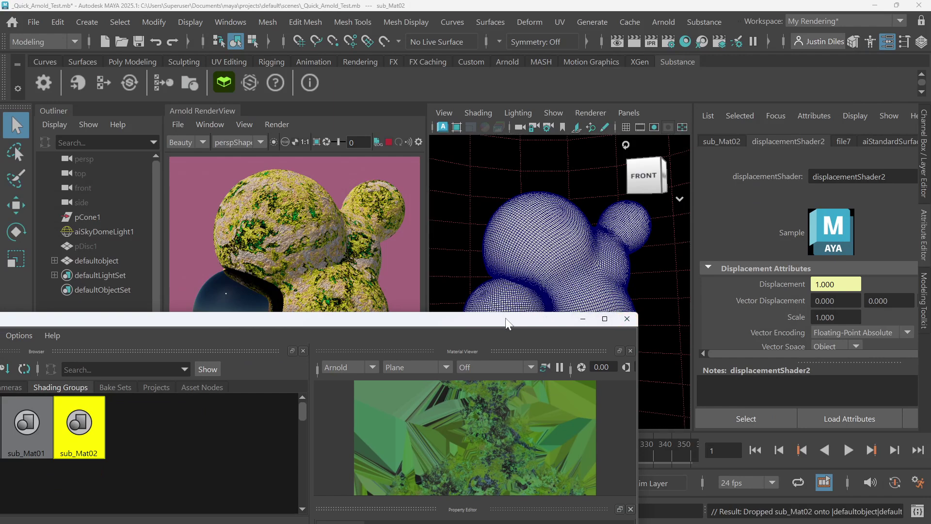
Step: Select sub_Mat01 in the Painter_01 graph and move Hypershade aside to expose the scene
left_click(604, 318)
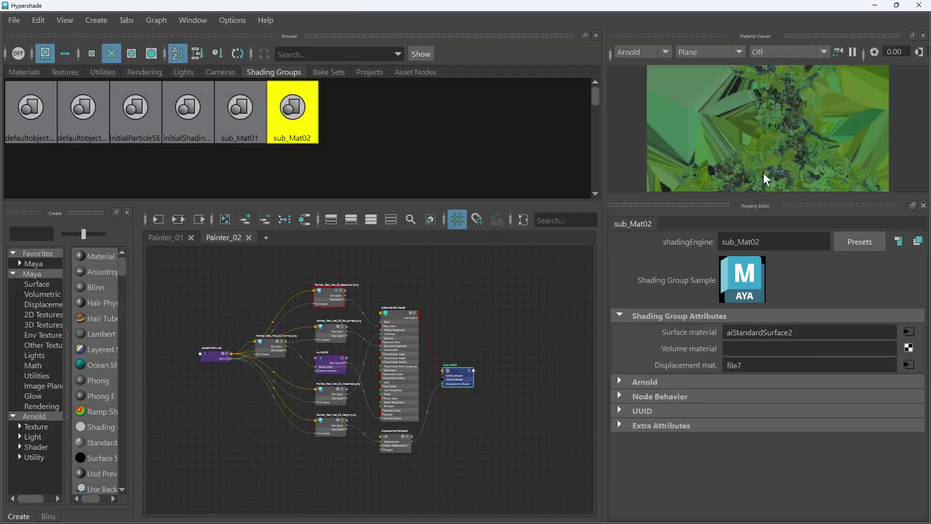
left_click(918, 6)
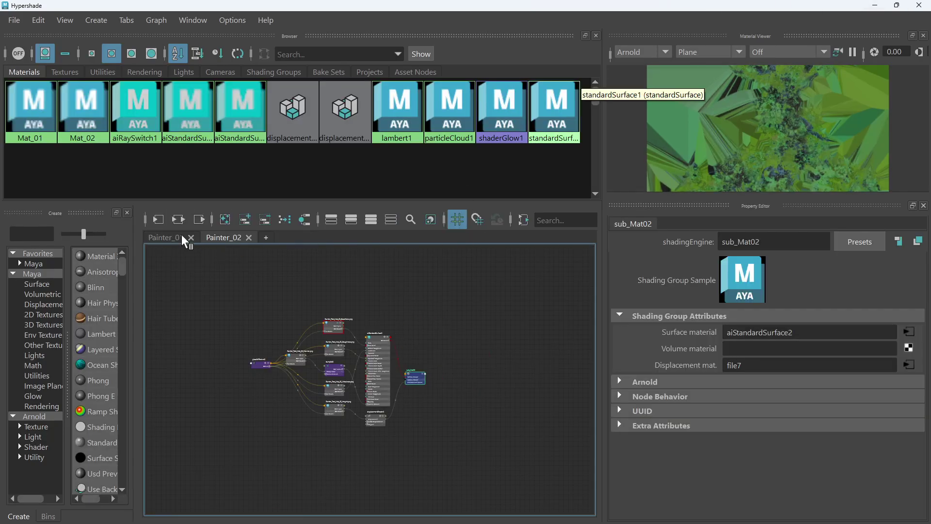
left_click_drag(727, 10, 314, 17)
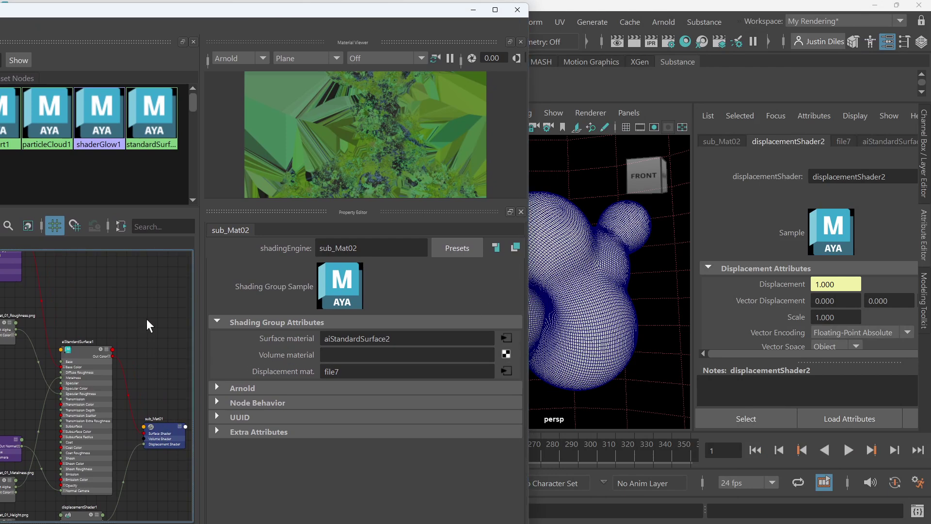
middle_click_drag(110, 308, 183, 379, "alt")
left_click_drag(274, 14, 639, 1)
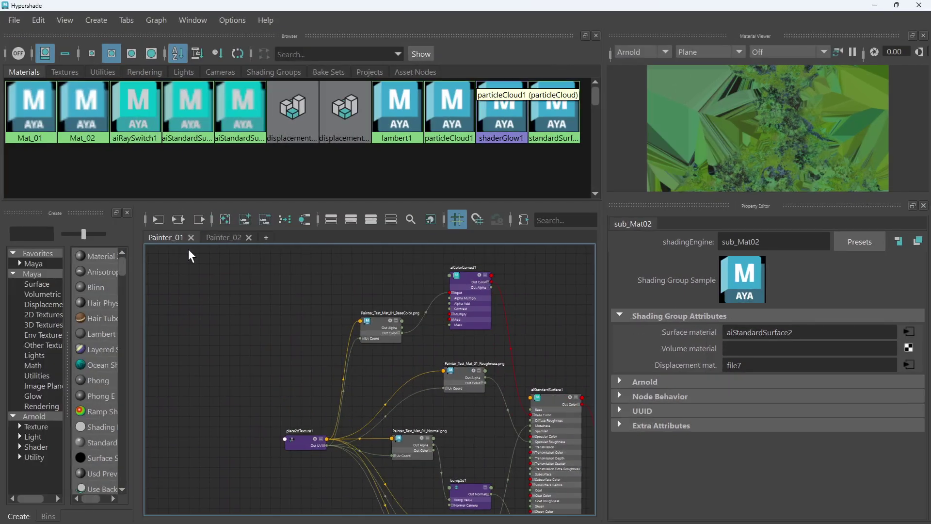
middle_click_drag(476, 358, 309, 337, "alt")
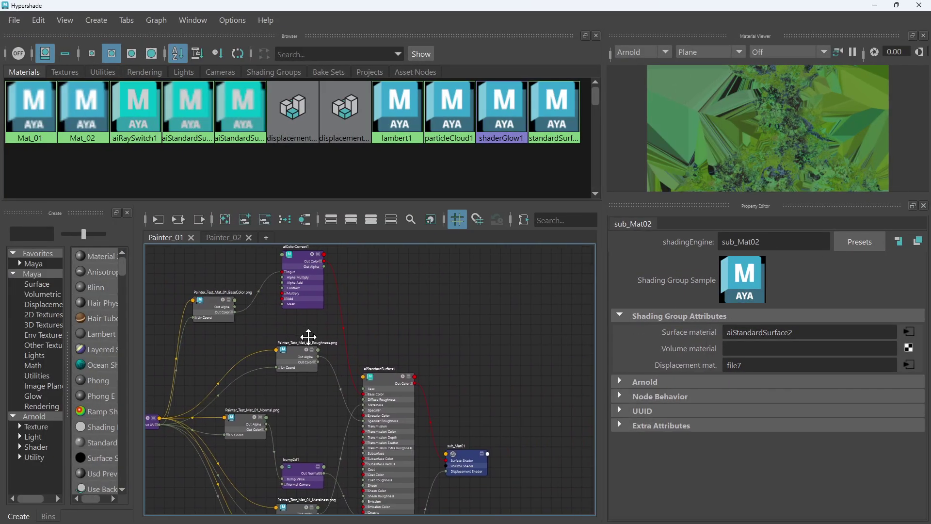
left_click(475, 467)
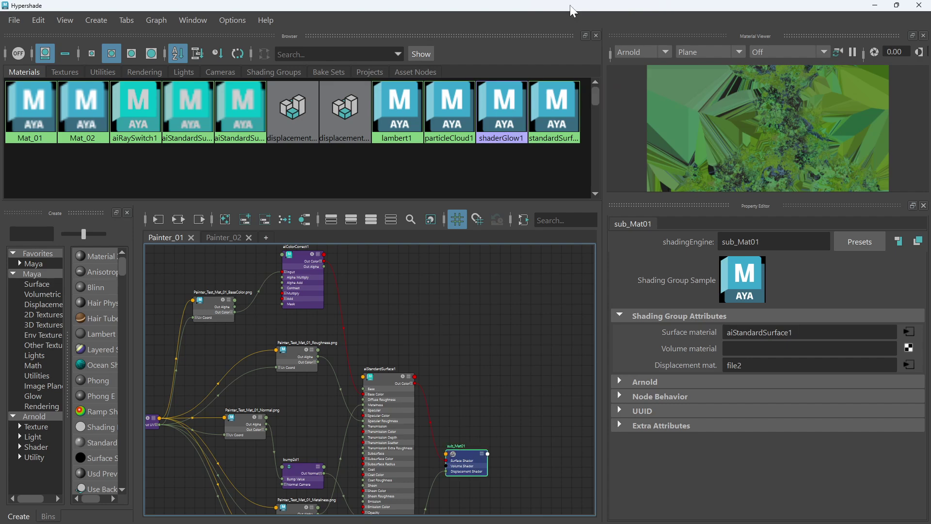
left_click_drag(574, 7, 184, 28)
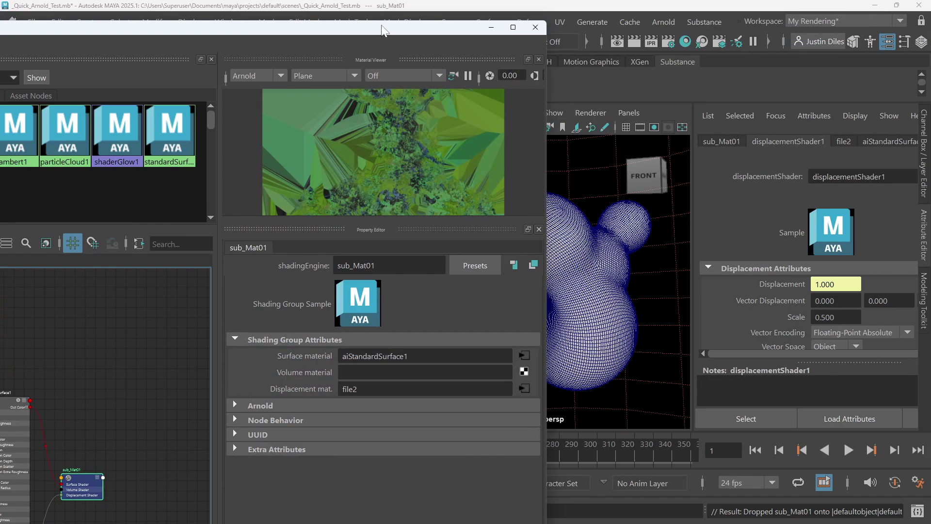
left_click_drag(387, 28, 766, 2)
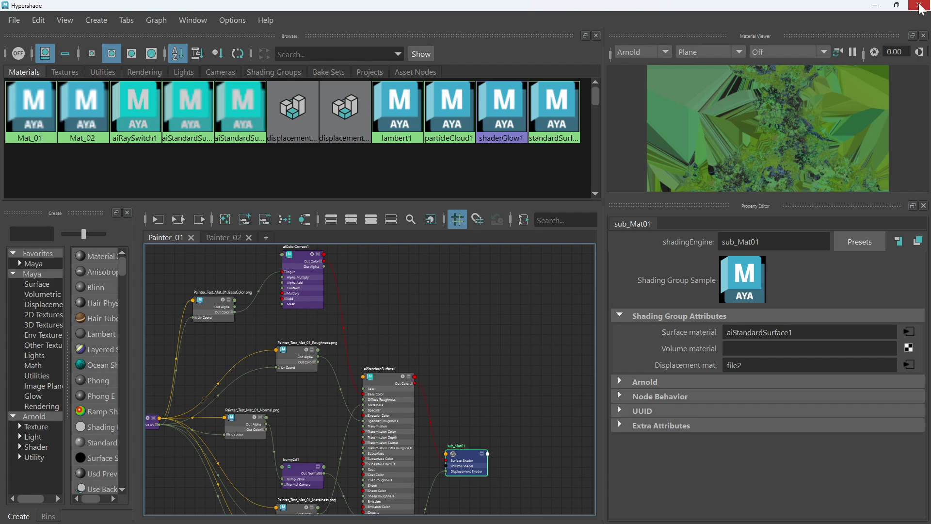
Step: Close Hypershade and dolly the persp view out so Arnold re-renders both materials
left_click(918, 6)
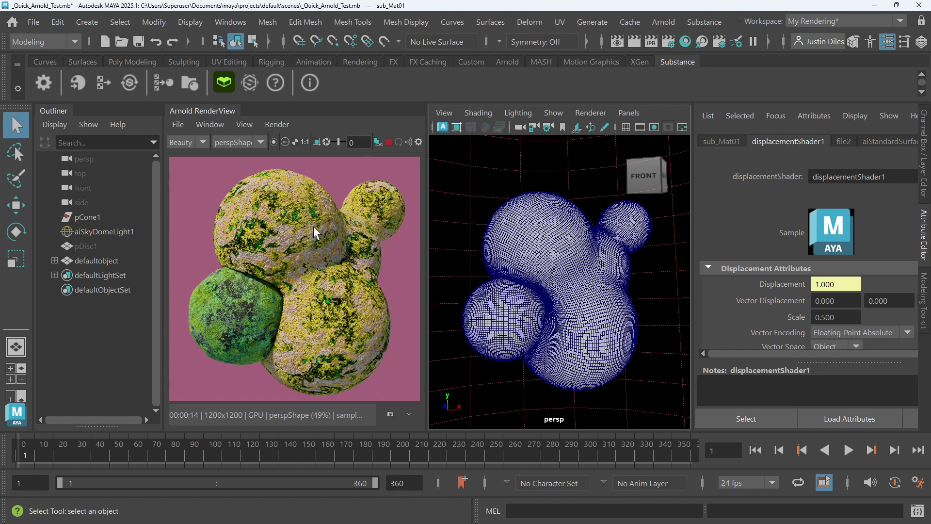
scroll(563, 194, "down", 3)
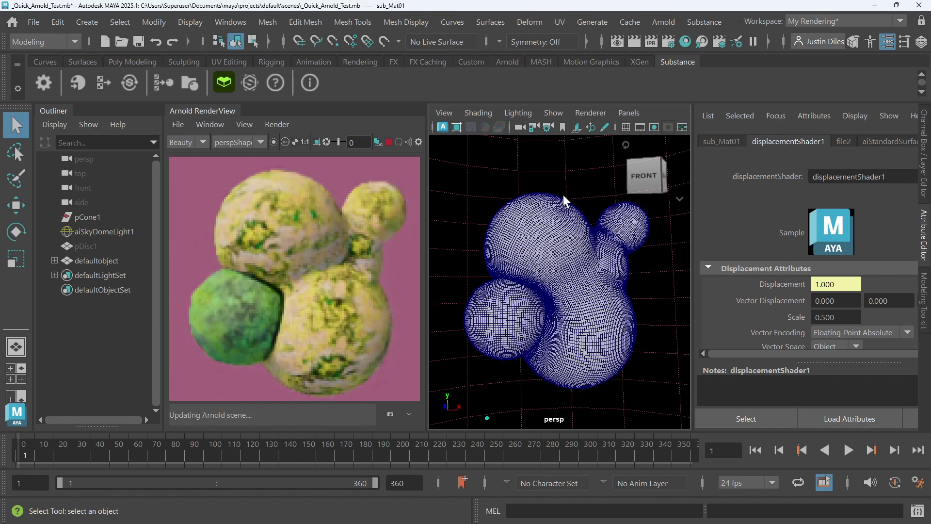